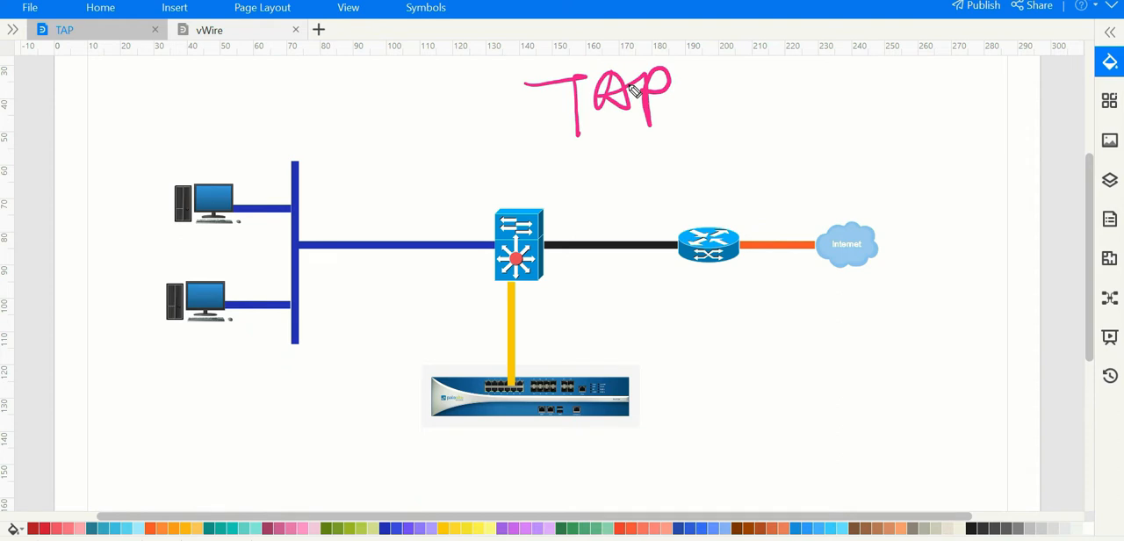
Step: Sketch the traffic path from the PCs through the switch to the router, an inline box before the router, and a mirrored branch to the firewall
{"action": "mouse_move", "coordinate": [223, 260]}
{"action": "left_mouse_down"}
{"action": "mouse_move", "coordinate": [718, 239]}
{"action": "mouse_move", "coordinate": [678, 253]}
{"action": "left_mouse_up"}
{"action": "mouse_move", "coordinate": [615, 211]}
{"action": "left_mouse_down"}
{"action": "mouse_move", "coordinate": [609, 263]}
{"action": "mouse_move", "coordinate": [627, 281]}
{"action": "mouse_move", "coordinate": [638, 234]}
{"action": "left_mouse_up"}
{"action": "mouse_move", "coordinate": [271, 264]}
{"action": "left_mouse_down"}
{"action": "mouse_move", "coordinate": [481, 254]}
{"action": "mouse_move", "coordinate": [517, 377]}
{"action": "mouse_move", "coordinate": [534, 358]}
{"action": "mouse_move", "coordinate": [517, 339]}
{"action": "left_mouse_up"}
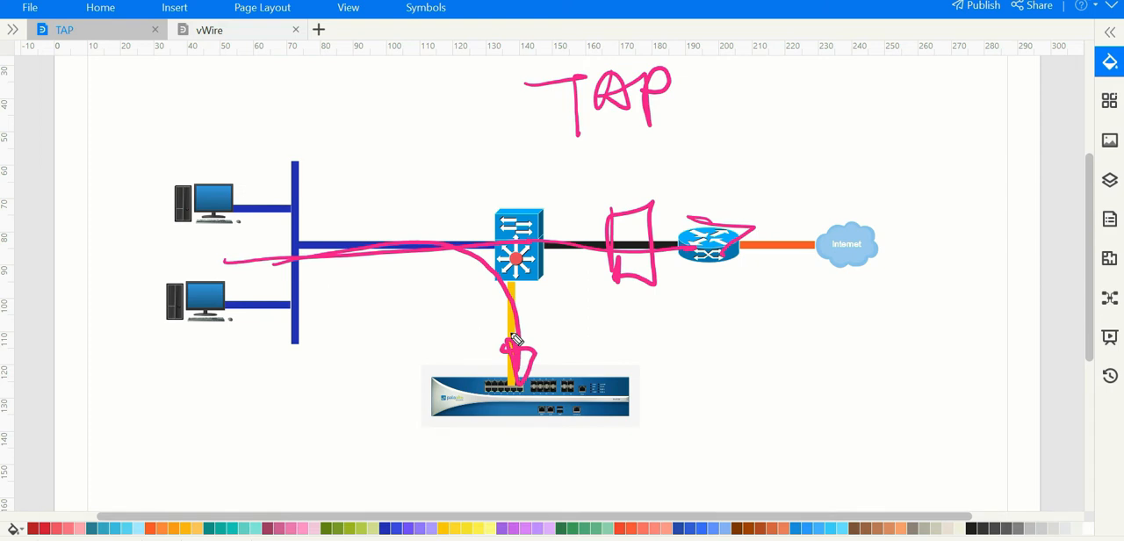
Step: Write "IDS" beside the firewall on the TAP diagram and circle it
{"action": "mouse_move", "coordinate": [696, 360]}
{"action": "left_mouse_down"}
{"action": "mouse_move", "coordinate": [691, 430]}
{"action": "mouse_move", "coordinate": [753, 383]}
{"action": "mouse_move", "coordinate": [733, 427]}
{"action": "left_mouse_up"}
{"action": "mouse_move", "coordinate": [804, 360]}
{"action": "left_mouse_down"}
{"action": "mouse_move", "coordinate": [798, 431]}
{"action": "mouse_move", "coordinate": [757, 420]}
{"action": "left_mouse_up"}
{"action": "mouse_move", "coordinate": [847, 343]}
{"action": "left_mouse_down"}
{"action": "mouse_move", "coordinate": [801, 306]}
{"action": "mouse_move", "coordinate": [845, 328]}
{"action": "mouse_move", "coordinate": [746, 316]}
{"action": "left_mouse_up"}
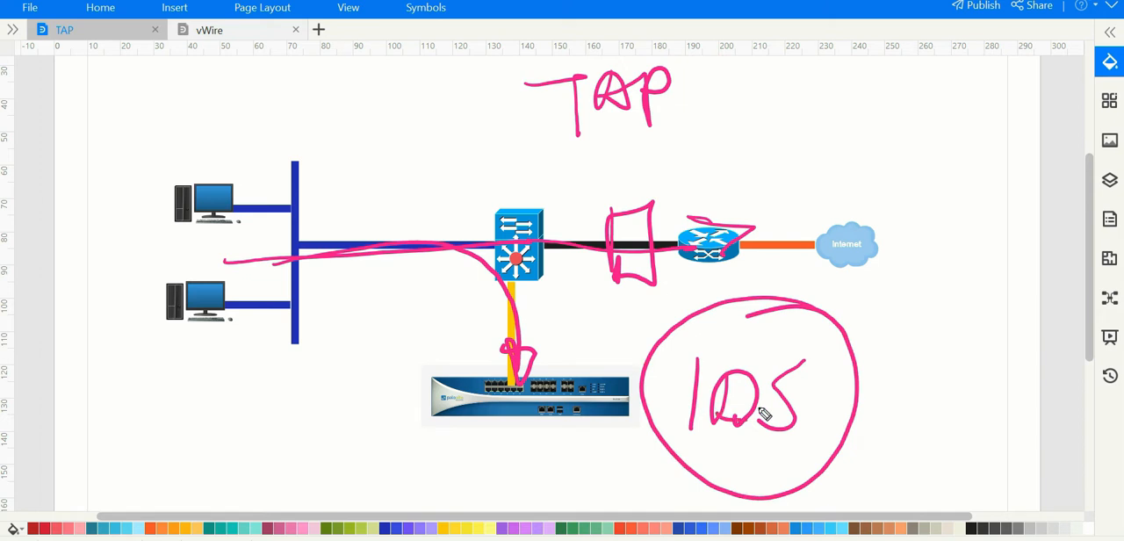
Step: Draw arrows pointing to the sketched inline box and several arrows pointing to the firewall below the switch
{"action": "left_click_drag", "start_coordinate": [530, 155], "coordinate": [630, 211]}
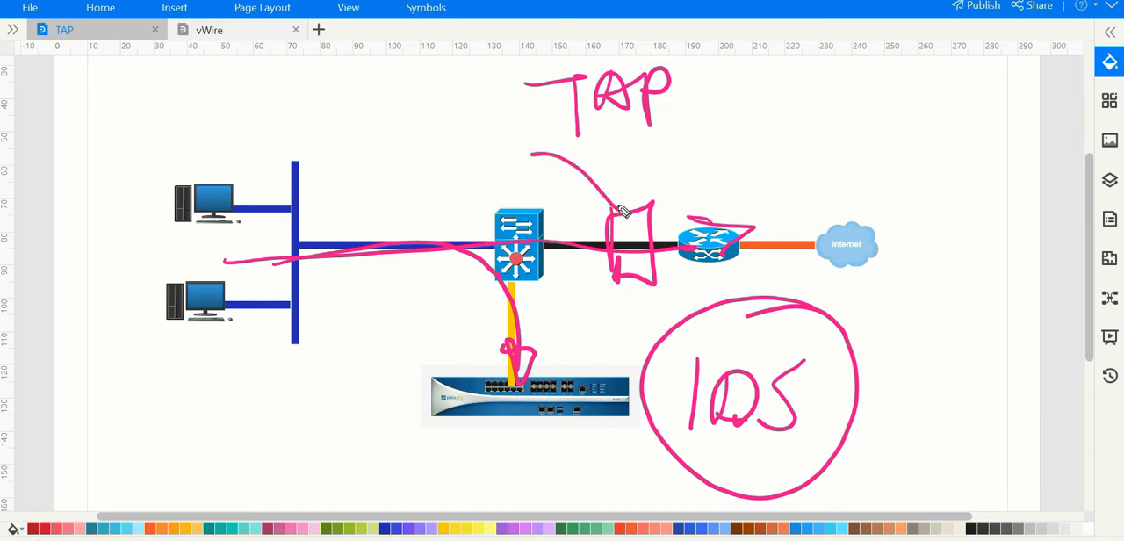
{"action": "left_click_drag", "start_coordinate": [604, 169], "coordinate": [634, 216]}
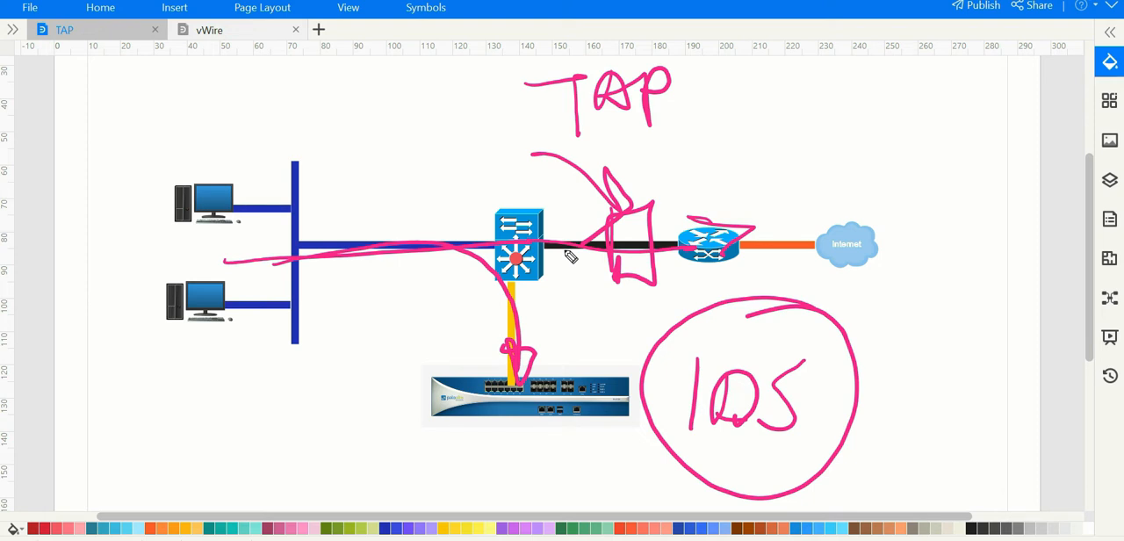
{"action": "mouse_move", "coordinate": [222, 451]}
{"action": "left_mouse_down"}
{"action": "mouse_move", "coordinate": [401, 391]}
{"action": "mouse_move", "coordinate": [381, 455]}
{"action": "left_mouse_up"}
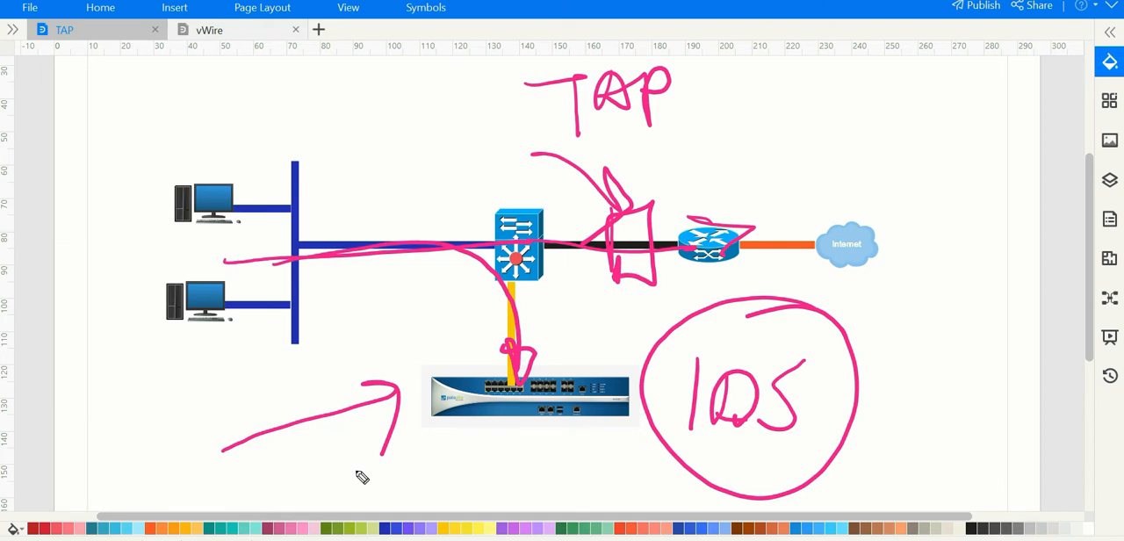
{"action": "mouse_move", "coordinate": [293, 318]}
{"action": "left_mouse_down"}
{"action": "mouse_move", "coordinate": [440, 355]}
{"action": "mouse_move", "coordinate": [430, 376]}
{"action": "left_mouse_up"}
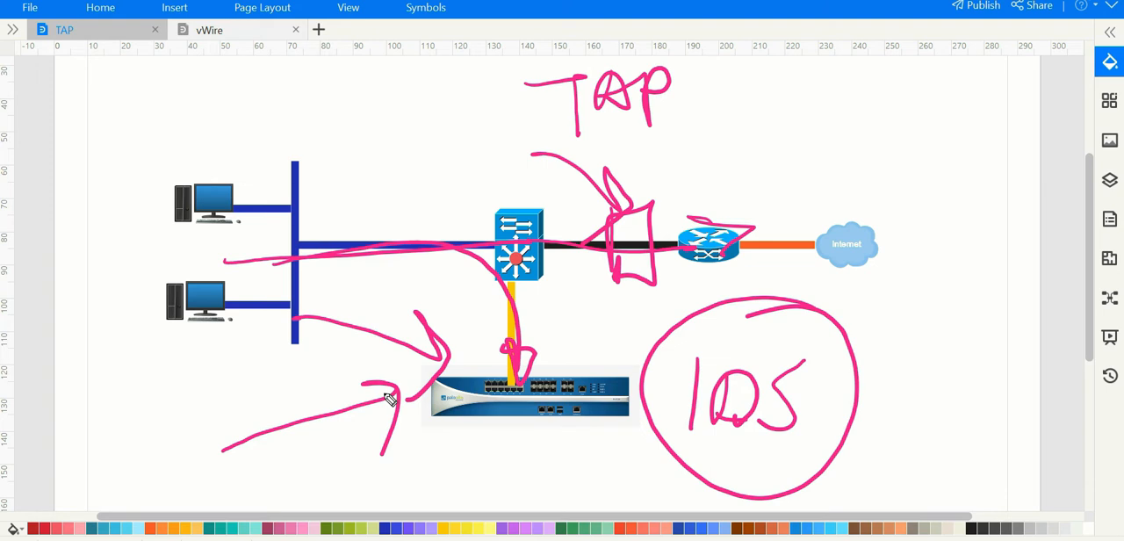
{"action": "left_click_drag", "start_coordinate": [382, 483], "coordinate": [485, 421]}
{"action": "mouse_move", "coordinate": [444, 431]}
{"action": "left_mouse_down"}
{"action": "mouse_move", "coordinate": [477, 425]}
{"action": "mouse_move", "coordinate": [465, 476]}
{"action": "left_mouse_up"}
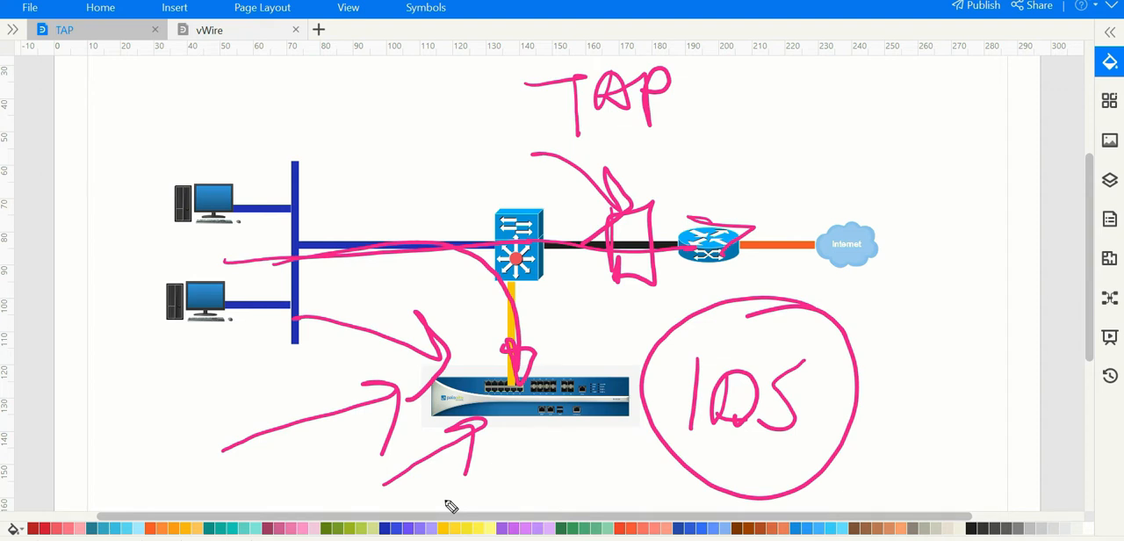
Step: Write "IPS" next to the circled IDS label and circle it
{"action": "mouse_move", "coordinate": [876, 334]}
{"action": "left_mouse_down"}
{"action": "mouse_move", "coordinate": [886, 432]}
{"action": "mouse_move", "coordinate": [910, 360]}
{"action": "left_mouse_up"}
{"action": "left_click_drag", "start_coordinate": [966, 327], "coordinate": [972, 369]}
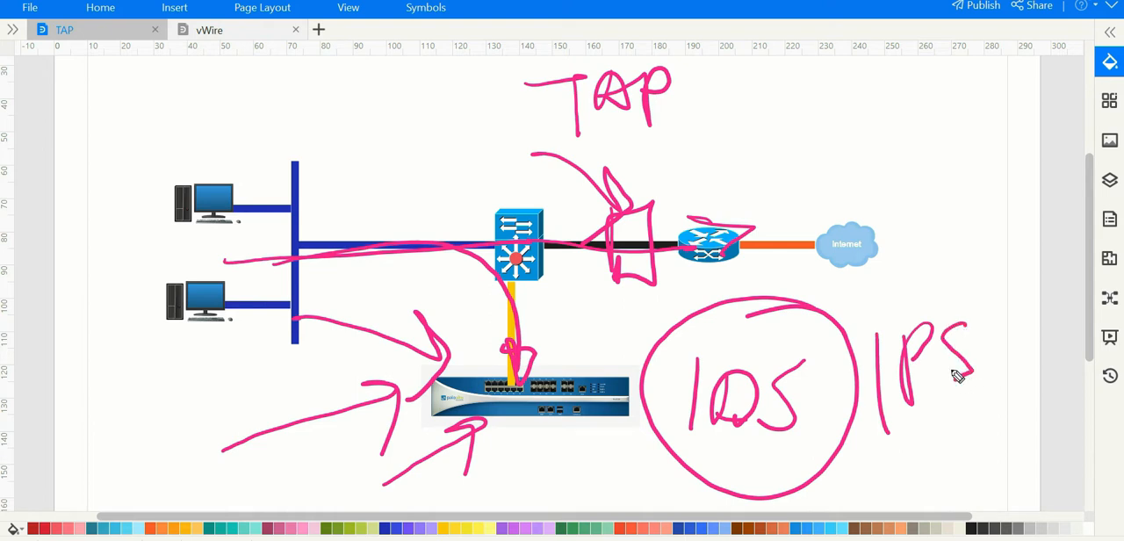
{"action": "mouse_move", "coordinate": [938, 257]}
{"action": "left_mouse_down"}
{"action": "mouse_move", "coordinate": [1021, 406]}
{"action": "mouse_move", "coordinate": [873, 240]}
{"action": "left_mouse_up"}
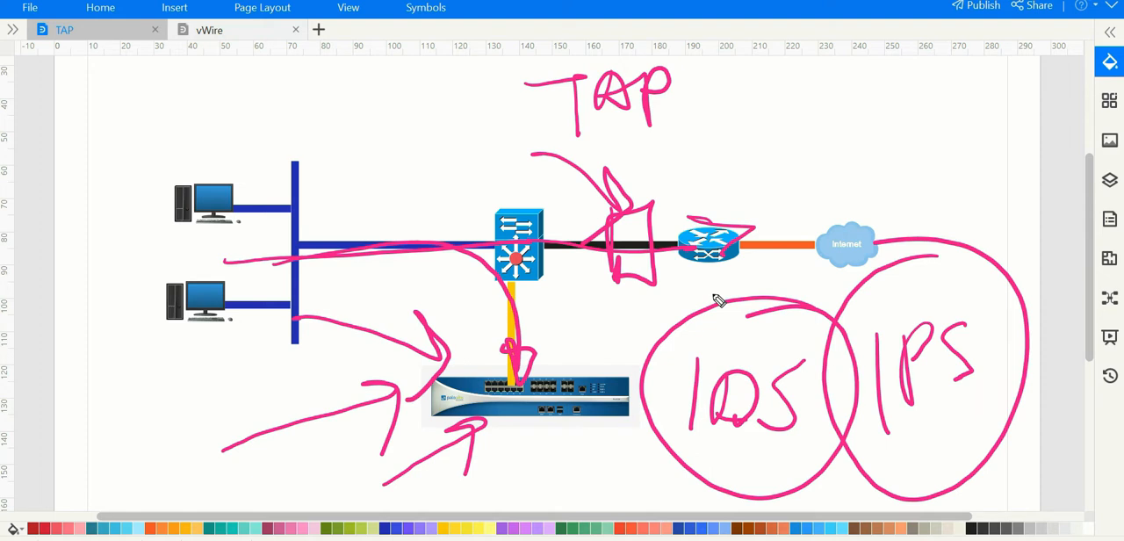
Step: Add arrows to the inline box and the firewall, and frame the switch and its incoming link
{"action": "mouse_move", "coordinate": [719, 301]}
{"action": "left_mouse_down"}
{"action": "mouse_move", "coordinate": [690, 170]}
{"action": "mouse_move", "coordinate": [722, 167]}
{"action": "left_mouse_up"}
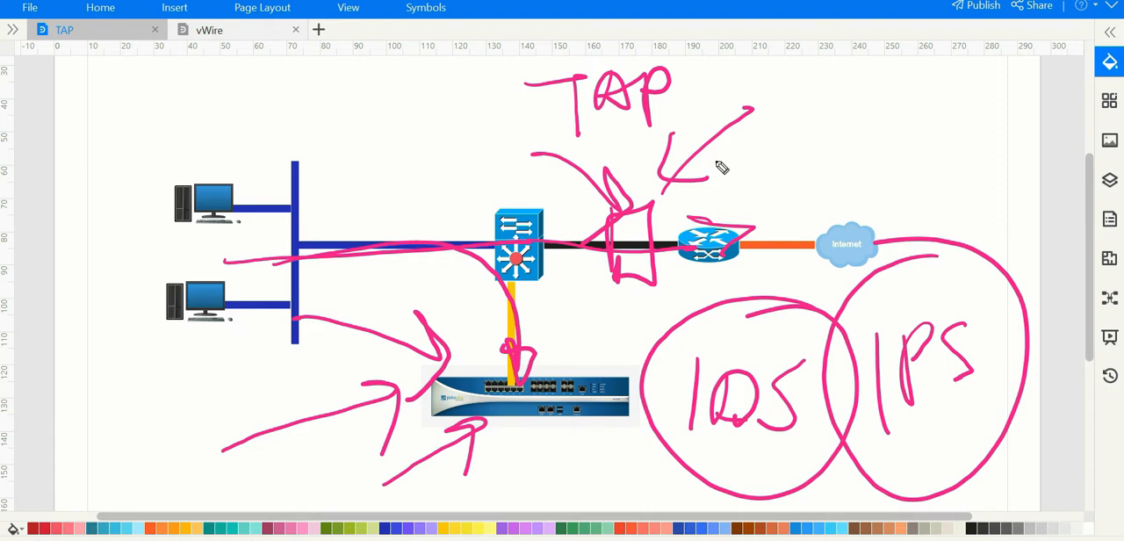
{"action": "left_click_drag", "start_coordinate": [585, 371], "coordinate": [640, 324]}
{"action": "mouse_move", "coordinate": [581, 333]}
{"action": "left_mouse_down"}
{"action": "mouse_move", "coordinate": [602, 369]}
{"action": "mouse_move", "coordinate": [638, 362]}
{"action": "left_mouse_up"}
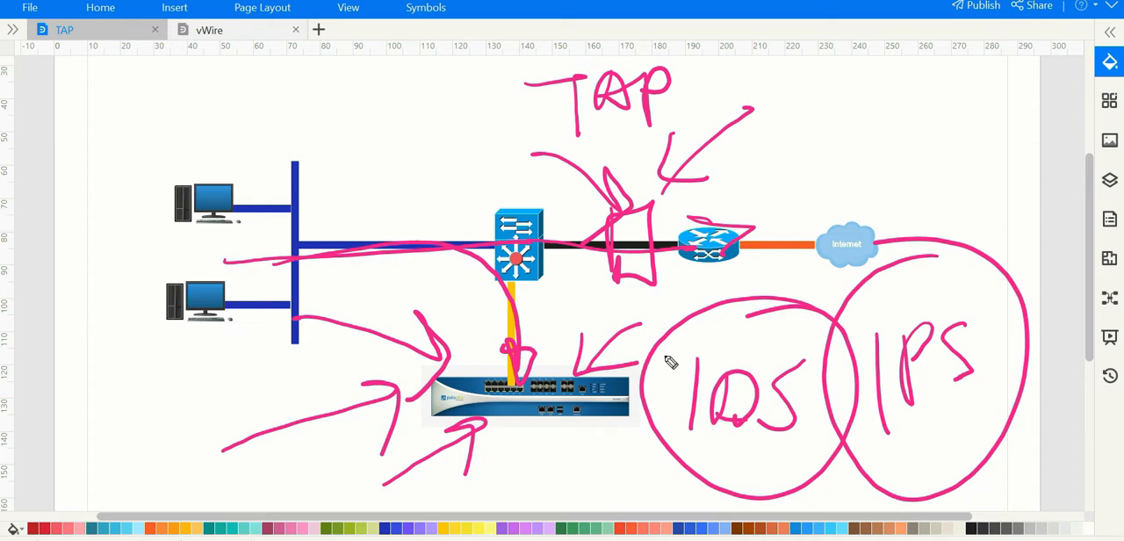
{"action": "mouse_move", "coordinate": [402, 202]}
{"action": "left_mouse_down"}
{"action": "mouse_move", "coordinate": [410, 290]}
{"action": "mouse_move", "coordinate": [556, 276]}
{"action": "mouse_move", "coordinate": [409, 286]}
{"action": "left_mouse_up"}
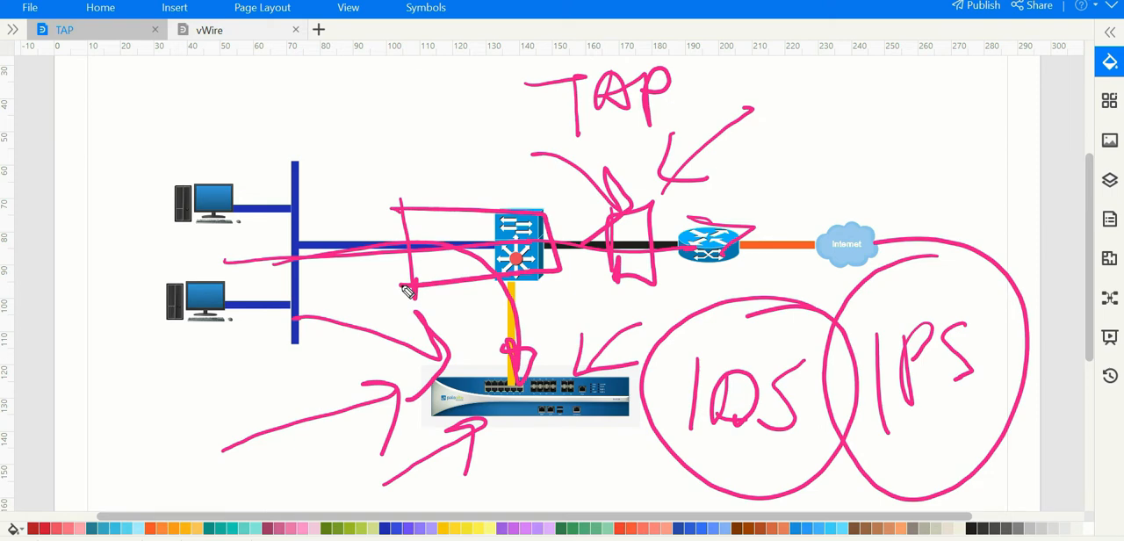
{"action": "mouse_move", "coordinate": [407, 75]}
{"action": "left_mouse_down"}
{"action": "mouse_move", "coordinate": [452, 195]}
{"action": "mouse_move", "coordinate": [458, 155]}
{"action": "left_mouse_up"}
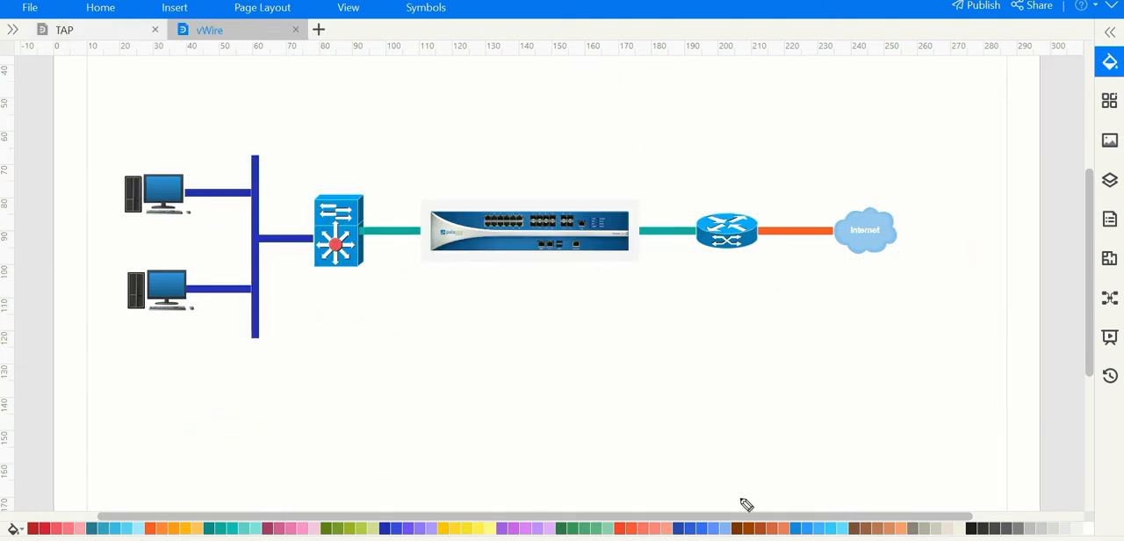
Step: Sketch a box connected beneath the switch on the vWire diagram, and erase it
{"action": "mouse_move", "coordinate": [348, 271]}
{"action": "left_mouse_down"}
{"action": "mouse_move", "coordinate": [321, 348]}
{"action": "mouse_move", "coordinate": [386, 387]}
{"action": "left_mouse_up"}
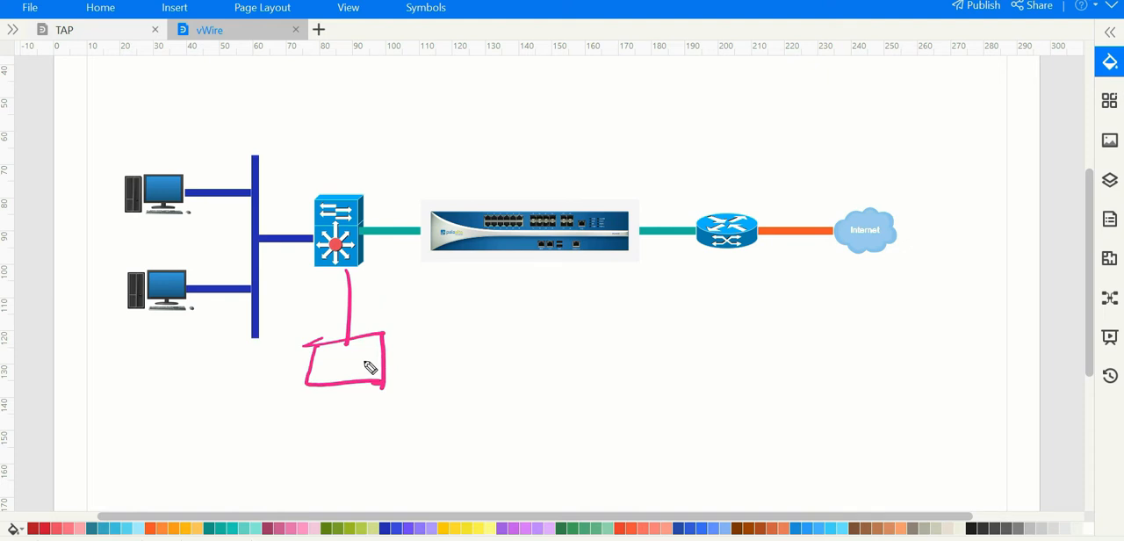
{"action": "key", "text": "Delete"}
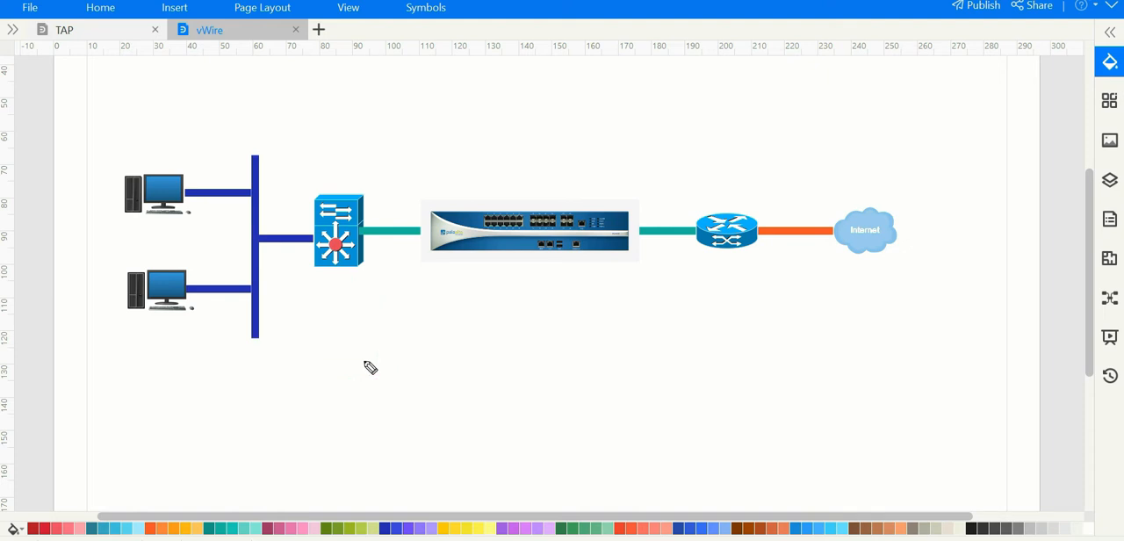
Step: Draw arrows pointing to the firewall, the switch and the Internet cloud on the vWire diagram
{"action": "mouse_move", "coordinate": [404, 104]}
{"action": "left_mouse_down"}
{"action": "mouse_move", "coordinate": [497, 175]}
{"action": "mouse_move", "coordinate": [467, 203]}
{"action": "left_mouse_up"}
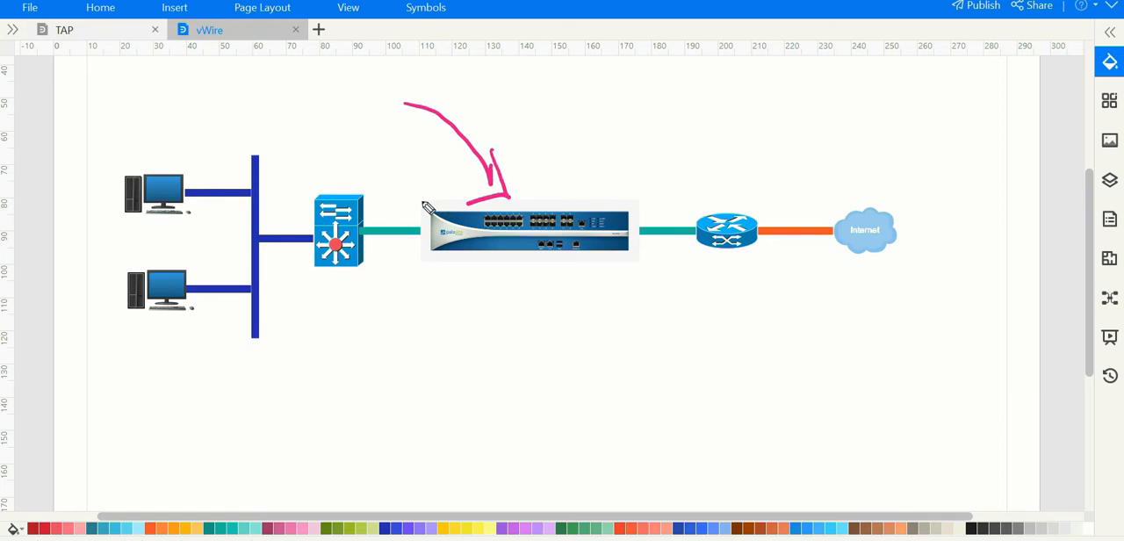
{"action": "mouse_move", "coordinate": [113, 404]}
{"action": "left_mouse_down"}
{"action": "mouse_move", "coordinate": [318, 313]}
{"action": "mouse_move", "coordinate": [295, 358]}
{"action": "left_mouse_up"}
{"action": "left_click_drag", "start_coordinate": [969, 44], "coordinate": [879, 215]}
{"action": "mouse_move", "coordinate": [887, 145]}
{"action": "left_mouse_down"}
{"action": "mouse_move", "coordinate": [889, 176]}
{"action": "mouse_move", "coordinate": [929, 212]}
{"action": "left_mouse_up"}
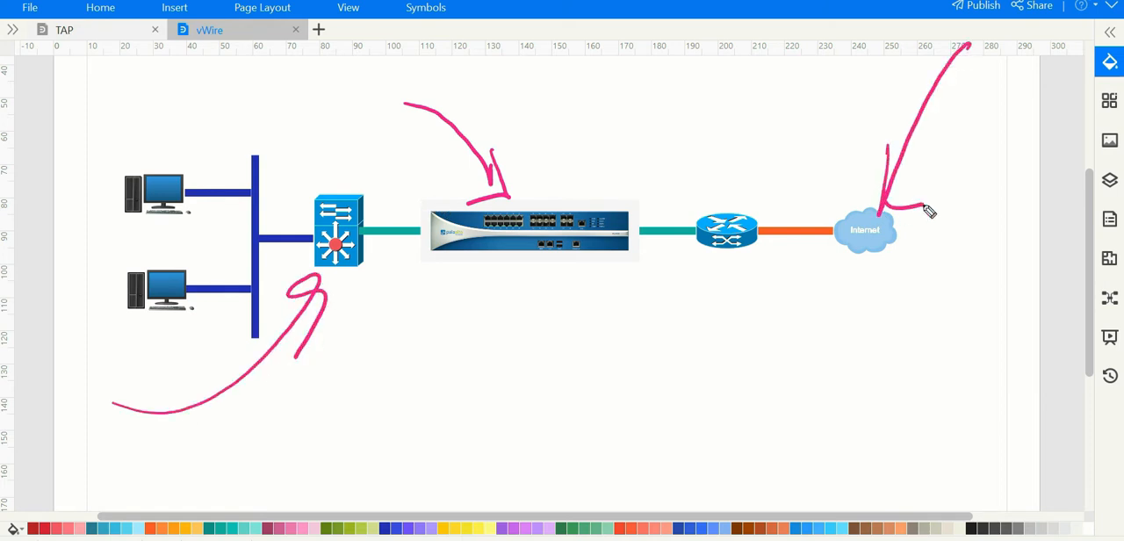
Step: Sketch a box on the link between firewall and router, with arrows leading to the router and on to the Internet
{"action": "mouse_move", "coordinate": [652, 172]}
{"action": "left_mouse_down"}
{"action": "mouse_move", "coordinate": [651, 281]}
{"action": "mouse_move", "coordinate": [690, 294]}
{"action": "mouse_move", "coordinate": [650, 281]}
{"action": "left_mouse_up"}
{"action": "left_click_drag", "start_coordinate": [653, 200], "coordinate": [673, 200]}
{"action": "left_click_drag", "start_coordinate": [654, 221], "coordinate": [683, 219]}
{"action": "left_click_drag", "start_coordinate": [667, 184], "coordinate": [676, 260]}
{"action": "mouse_move", "coordinate": [686, 174]}
{"action": "left_mouse_down"}
{"action": "mouse_move", "coordinate": [708, 175]}
{"action": "mouse_move", "coordinate": [730, 216]}
{"action": "mouse_move", "coordinate": [713, 204]}
{"action": "left_mouse_up"}
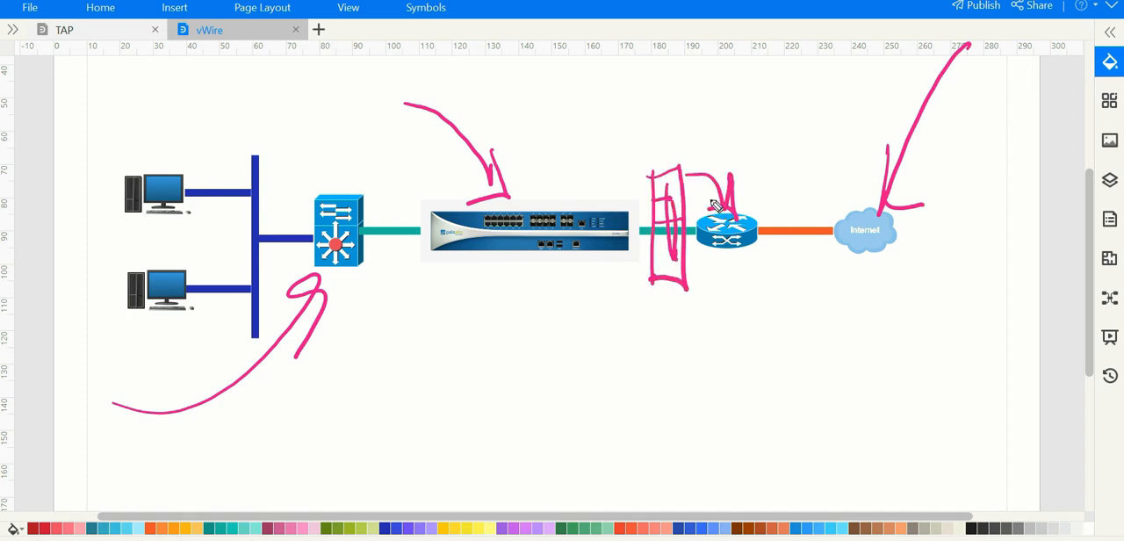
{"action": "mouse_move", "coordinate": [753, 238]}
{"action": "left_mouse_down"}
{"action": "mouse_move", "coordinate": [830, 253]}
{"action": "mouse_move", "coordinate": [824, 272]}
{"action": "left_mouse_up"}
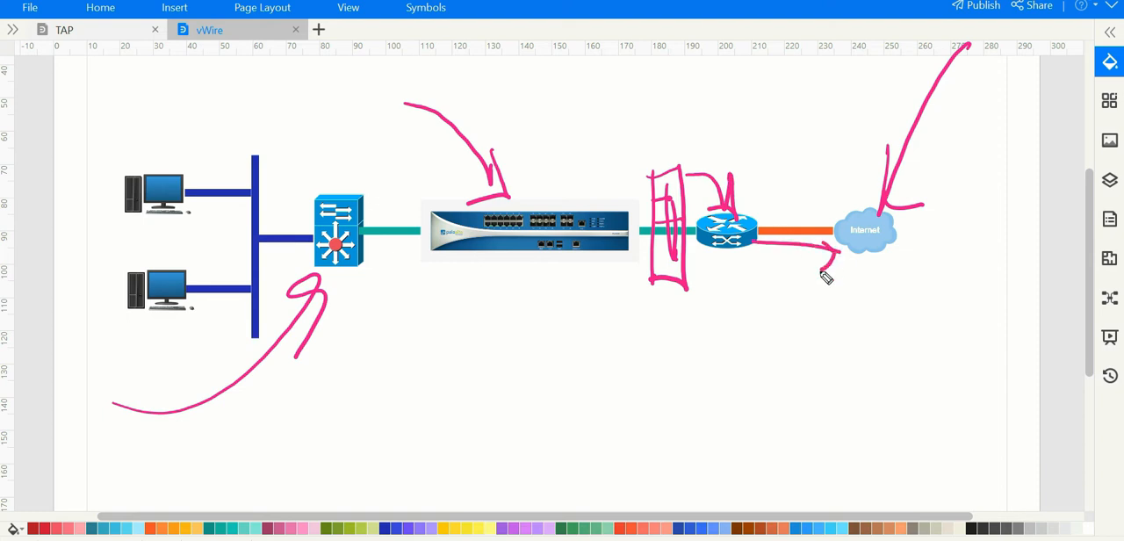
Step: Write "Policy" under the firewall, draw opposing traffic arrows beneath it, and point an arrow at the box before the router
{"action": "mouse_move", "coordinate": [431, 335]}
{"action": "left_mouse_down"}
{"action": "mouse_move", "coordinate": [431, 326]}
{"action": "mouse_move", "coordinate": [572, 311]}
{"action": "mouse_move", "coordinate": [594, 346]}
{"action": "mouse_move", "coordinate": [635, 354]}
{"action": "left_mouse_up"}
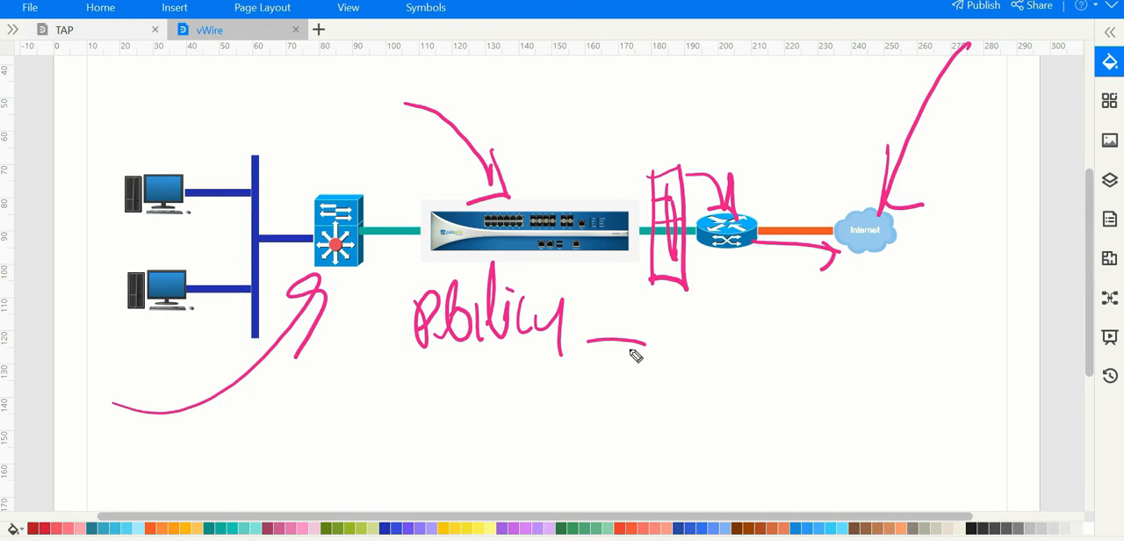
{"action": "mouse_move", "coordinate": [443, 399]}
{"action": "left_mouse_down"}
{"action": "mouse_move", "coordinate": [532, 399]}
{"action": "mouse_move", "coordinate": [588, 444]}
{"action": "left_mouse_up"}
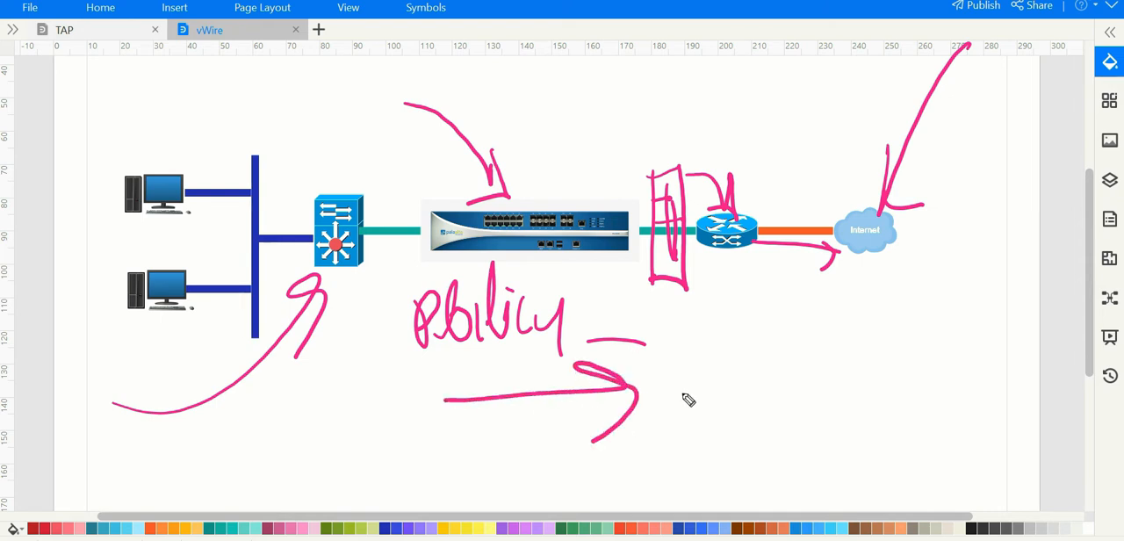
{"action": "mouse_move", "coordinate": [919, 413]}
{"action": "left_mouse_down"}
{"action": "mouse_move", "coordinate": [802, 406]}
{"action": "mouse_move", "coordinate": [804, 455]}
{"action": "left_mouse_up"}
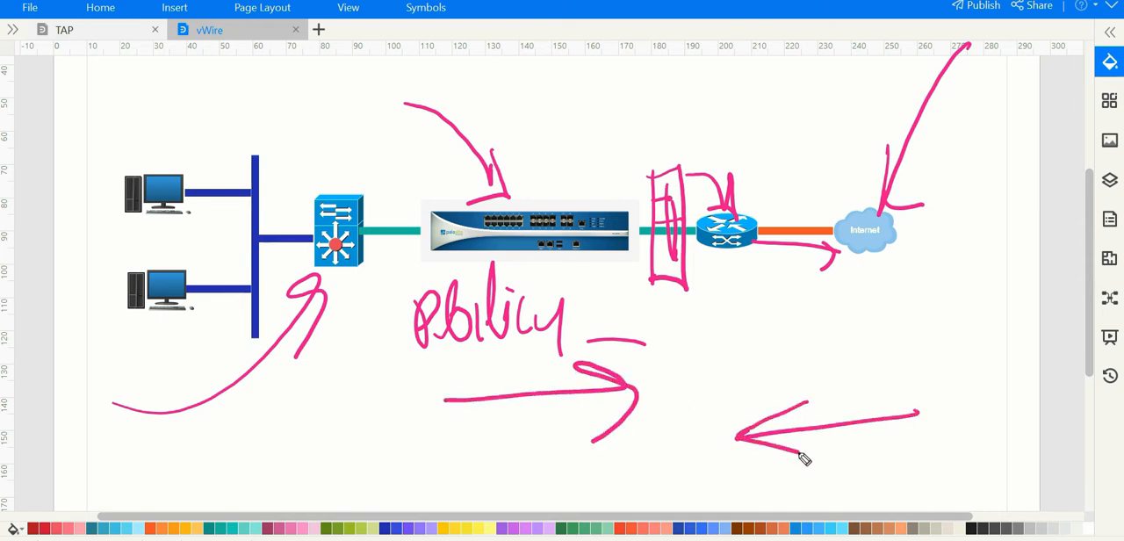
{"action": "mouse_move", "coordinate": [814, 59]}
{"action": "left_mouse_down"}
{"action": "mouse_move", "coordinate": [693, 152]}
{"action": "mouse_move", "coordinate": [740, 145]}
{"action": "left_mouse_up"}
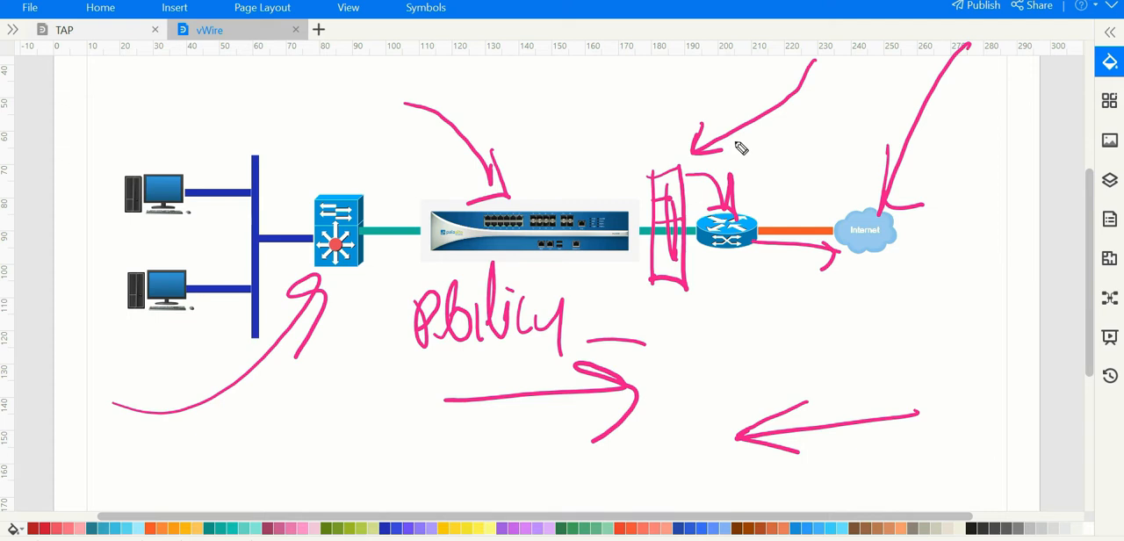
Step: Write a short note under the router-to-Internet link and "IDS / IPS" below the Policy label
{"action": "mouse_move", "coordinate": [801, 298]}
{"action": "left_mouse_down"}
{"action": "mouse_move", "coordinate": [793, 308]}
{"action": "mouse_move", "coordinate": [813, 318]}
{"action": "mouse_move", "coordinate": [850, 309]}
{"action": "mouse_move", "coordinate": [859, 325]}
{"action": "left_mouse_up"}
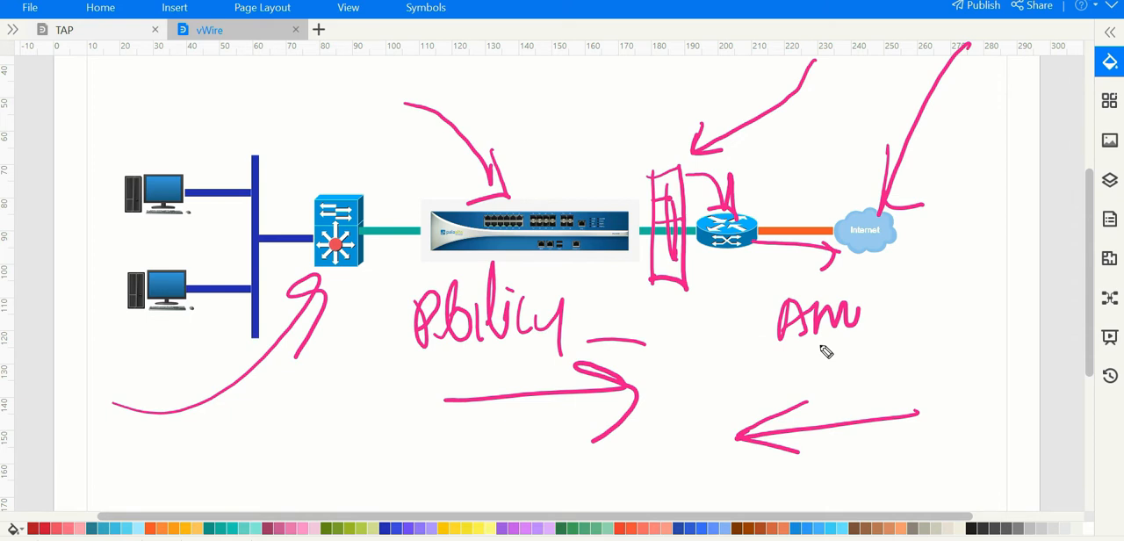
{"action": "left_click_drag", "start_coordinate": [429, 430], "coordinate": [431, 483]}
{"action": "left_click_drag", "start_coordinate": [405, 446], "coordinate": [409, 495]}
{"action": "mouse_move", "coordinate": [486, 425]}
{"action": "left_mouse_down"}
{"action": "mouse_move", "coordinate": [465, 446]}
{"action": "mouse_move", "coordinate": [467, 481]}
{"action": "left_mouse_up"}
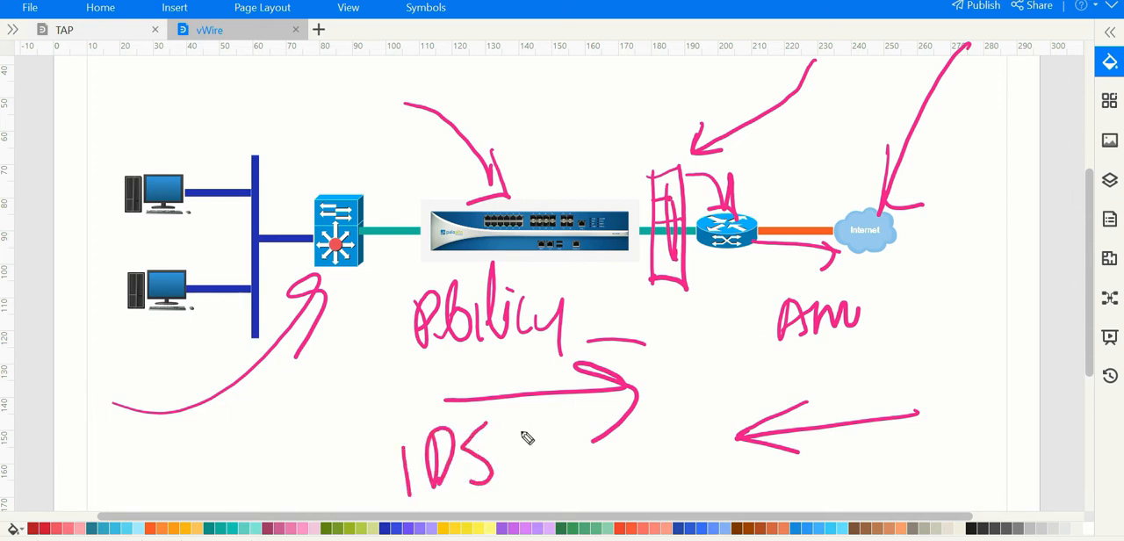
{"action": "left_click_drag", "start_coordinate": [549, 404], "coordinate": [501, 512]}
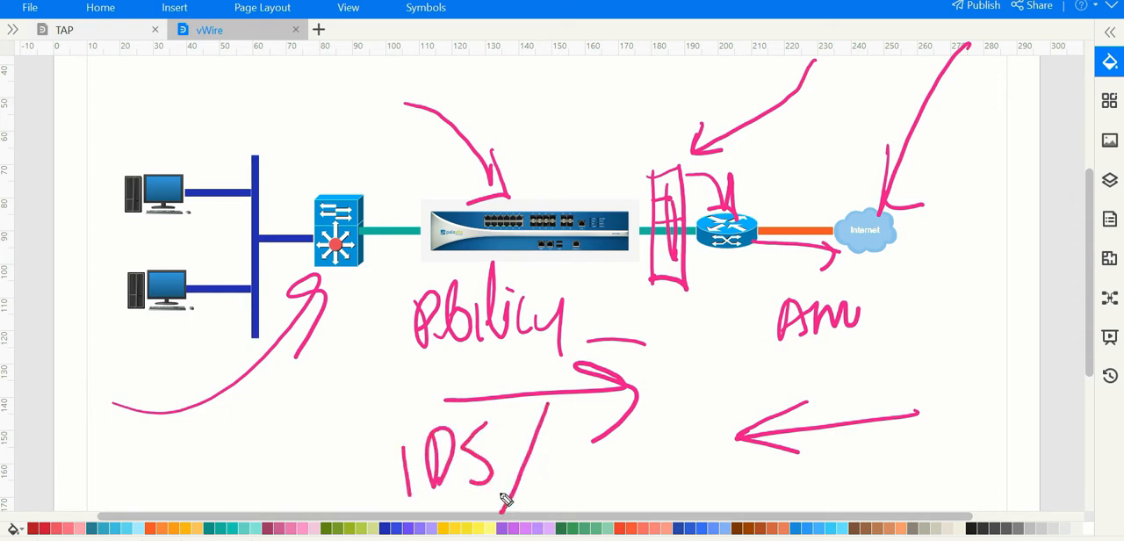
{"action": "mouse_move", "coordinate": [562, 409]}
{"action": "left_mouse_down"}
{"action": "mouse_move", "coordinate": [568, 492]}
{"action": "mouse_move", "coordinate": [610, 431]}
{"action": "mouse_move", "coordinate": [630, 476]}
{"action": "left_mouse_up"}
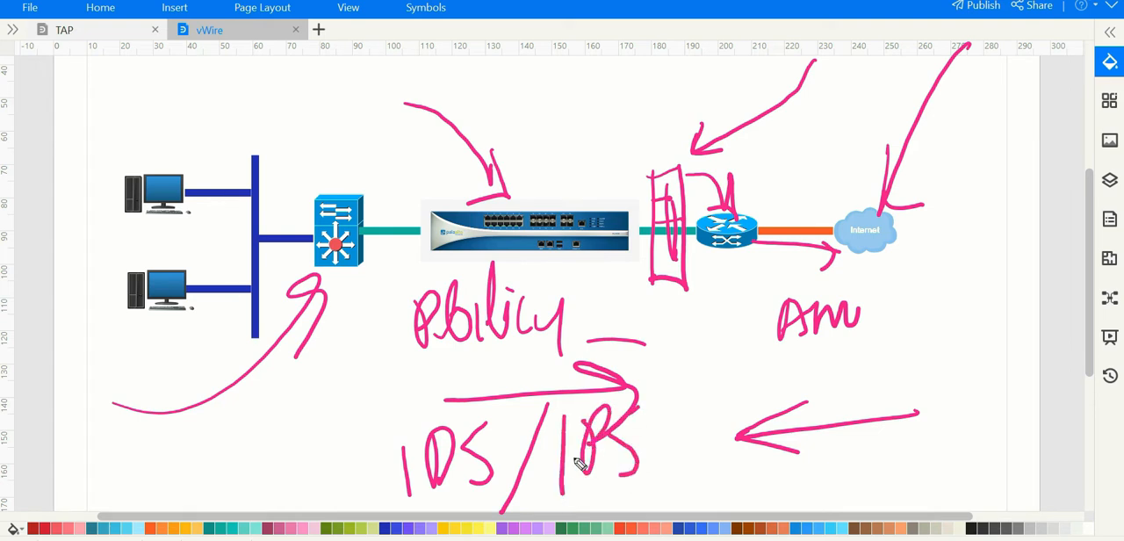
Step: Mark the note under the router, draw an arrow from the switch toward the firewall, and clear all annotations
{"action": "mouse_move", "coordinate": [728, 337]}
{"action": "left_mouse_down"}
{"action": "mouse_move", "coordinate": [732, 267]}
{"action": "mouse_move", "coordinate": [761, 286]}
{"action": "left_mouse_up"}
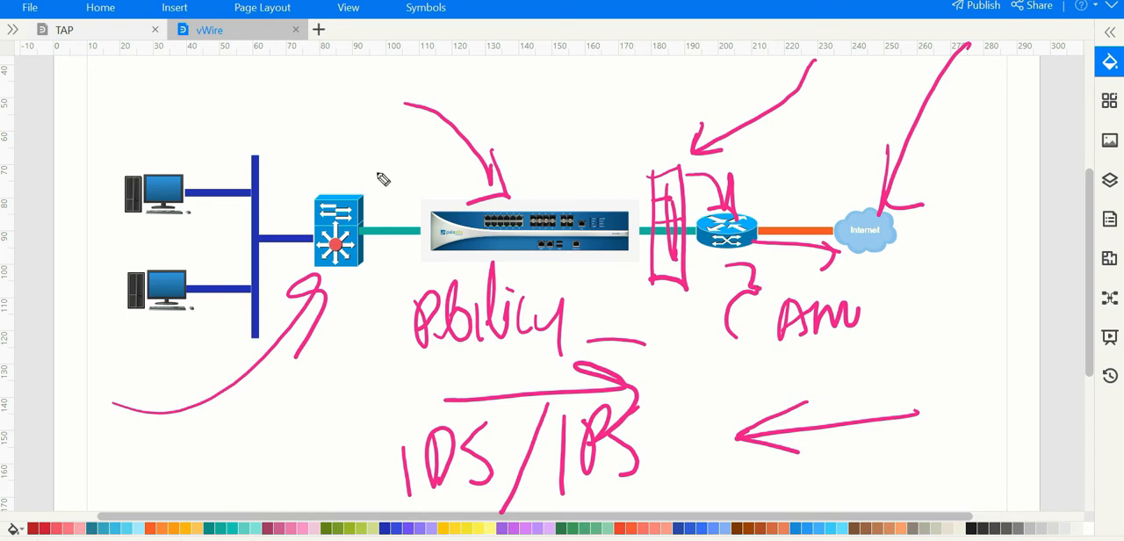
{"action": "left_click_drag", "start_coordinate": [367, 174], "coordinate": [407, 204]}
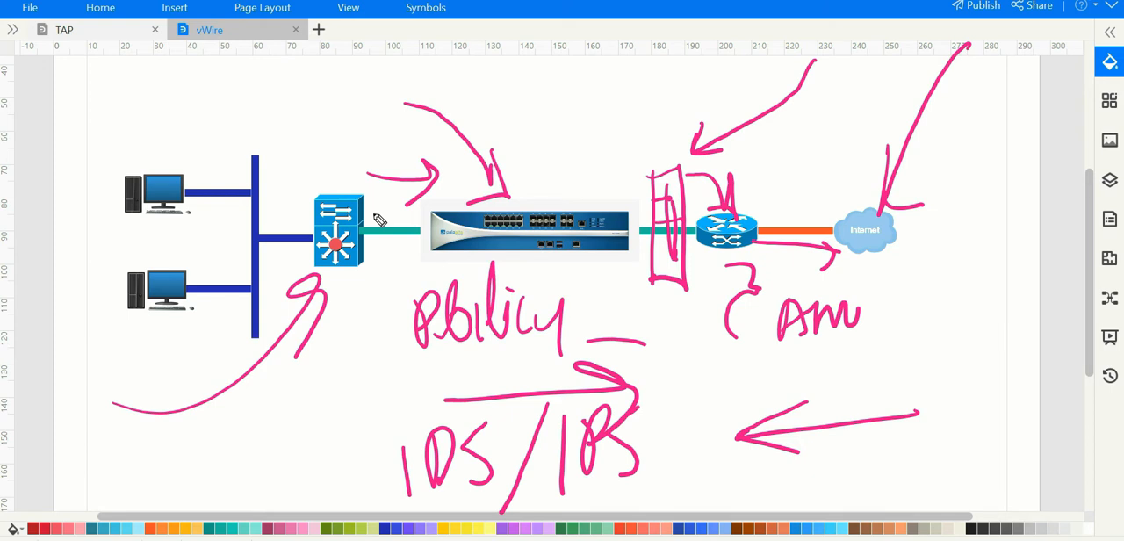
{"action": "key", "text": "Escape"}
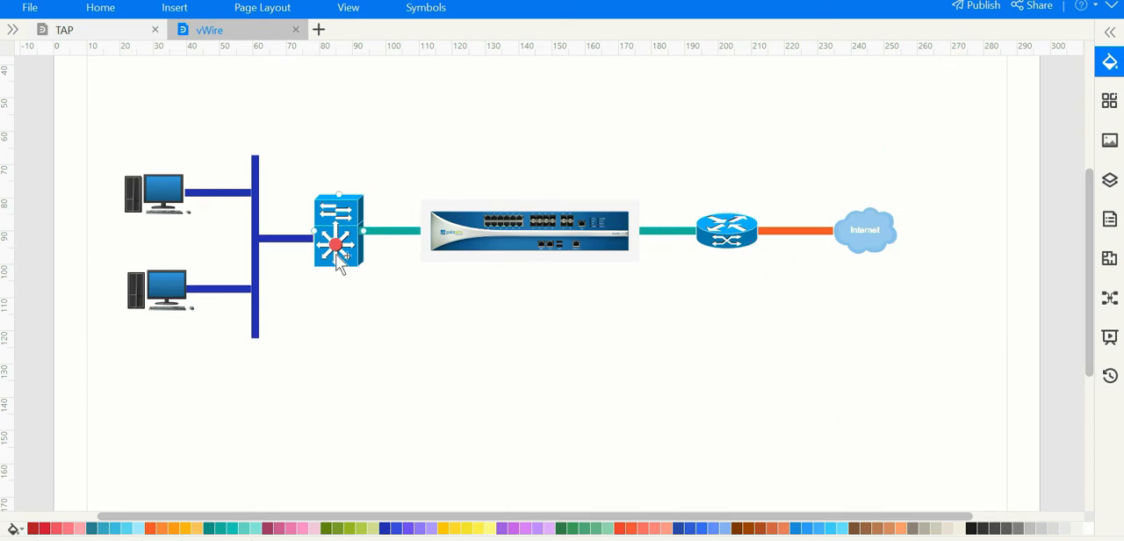
Step: Draw arrows to the firewall's two link ends, label them "IN" and "OUT", and add strokes between the labels
{"action": "mouse_move", "coordinate": [424, 236]}
{"action": "left_mouse_down"}
{"action": "mouse_move", "coordinate": [379, 285]}
{"action": "mouse_move", "coordinate": [402, 250]}
{"action": "mouse_move", "coordinate": [408, 288]}
{"action": "left_mouse_up"}
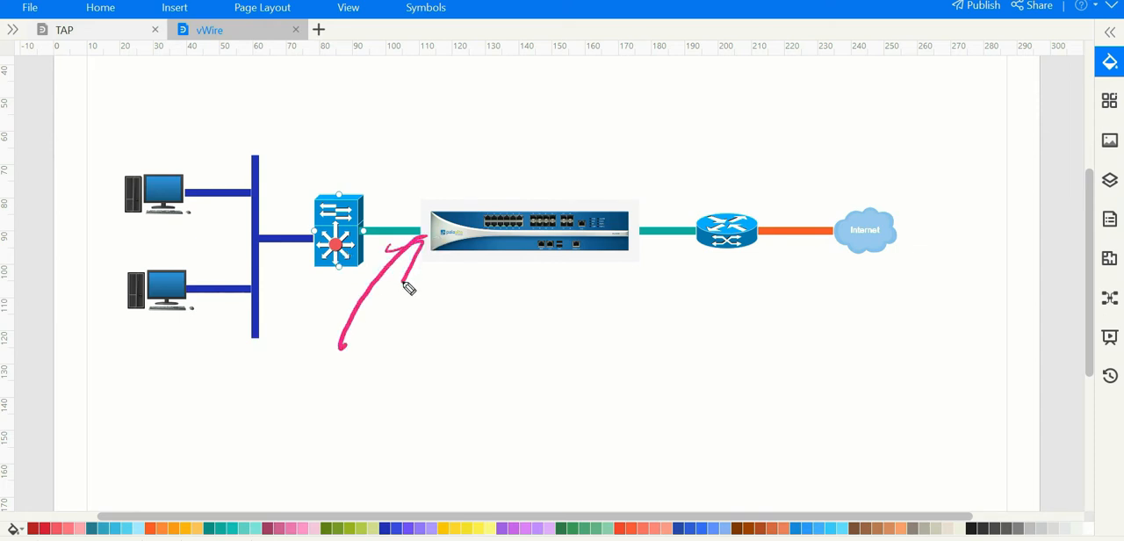
{"action": "mouse_move", "coordinate": [639, 244]}
{"action": "left_mouse_down"}
{"action": "mouse_move", "coordinate": [680, 330]}
{"action": "mouse_move", "coordinate": [655, 262]}
{"action": "left_mouse_up"}
{"action": "left_click_drag", "start_coordinate": [412, 147], "coordinate": [414, 182]}
{"action": "mouse_move", "coordinate": [426, 139]}
{"action": "left_mouse_down"}
{"action": "mouse_move", "coordinate": [423, 178]}
{"action": "mouse_move", "coordinate": [446, 167]}
{"action": "left_mouse_up"}
{"action": "mouse_move", "coordinate": [646, 140]}
{"action": "left_mouse_down"}
{"action": "mouse_move", "coordinate": [640, 150]}
{"action": "mouse_move", "coordinate": [670, 153]}
{"action": "mouse_move", "coordinate": [702, 120]}
{"action": "mouse_move", "coordinate": [698, 165]}
{"action": "left_mouse_up"}
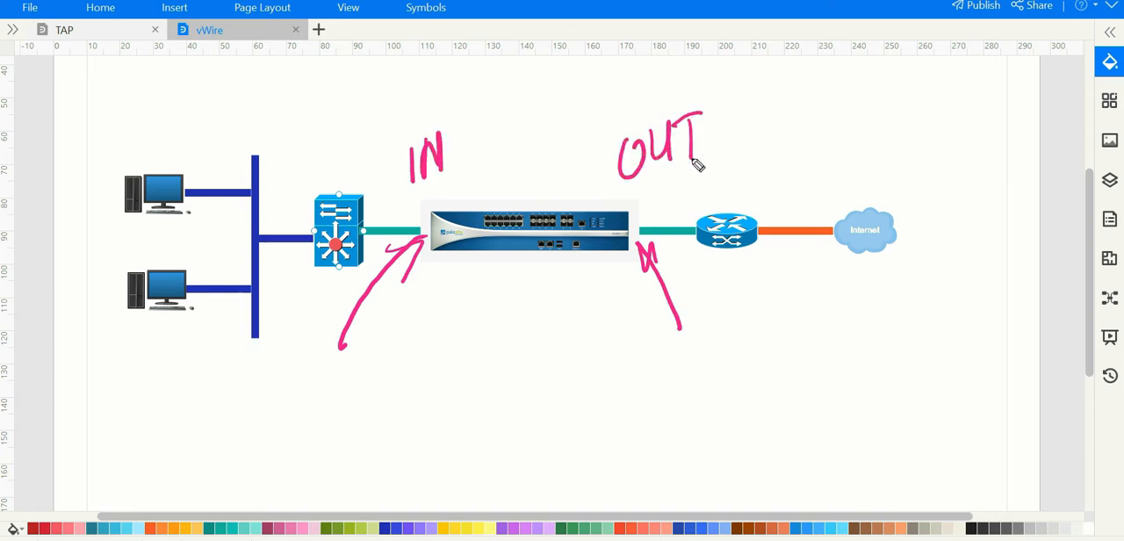
{"action": "mouse_move", "coordinate": [727, 97]}
{"action": "left_mouse_down"}
{"action": "mouse_move", "coordinate": [334, 156]}
{"action": "mouse_move", "coordinate": [642, 87]}
{"action": "mouse_move", "coordinate": [564, 113]}
{"action": "left_mouse_up"}
{"action": "mouse_move", "coordinate": [489, 139]}
{"action": "left_mouse_down"}
{"action": "mouse_move", "coordinate": [537, 157]}
{"action": "mouse_move", "coordinate": [594, 99]}
{"action": "mouse_move", "coordinate": [642, 81]}
{"action": "left_mouse_up"}
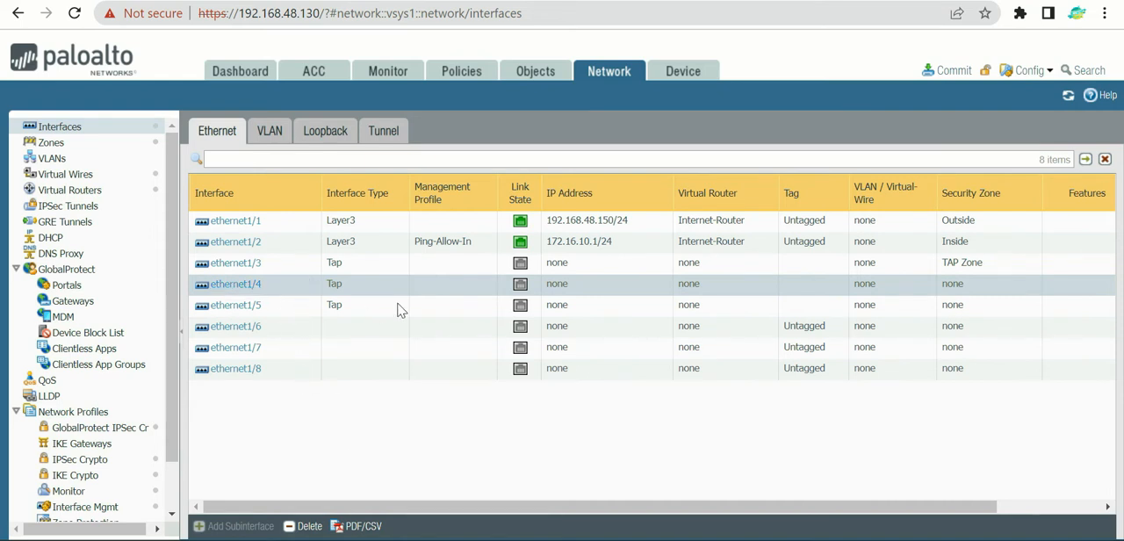
Step: Give interface ethernet1/4 the comment VWire-IN and set its interface type to Virtual Wire
{"action": "left_click", "coordinate": [291, 310]}
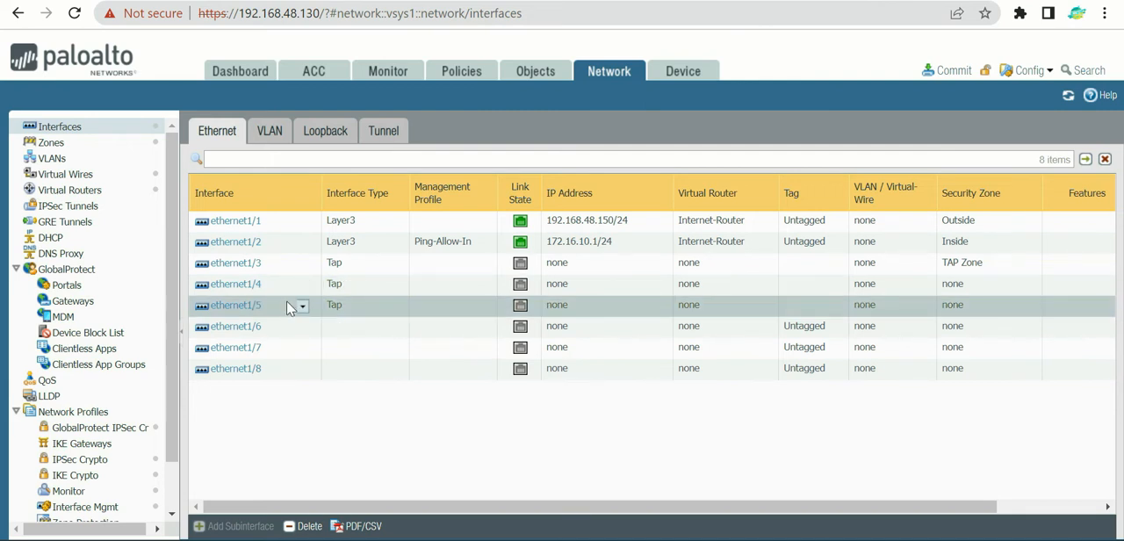
{"action": "left_click", "coordinate": [234, 286]}
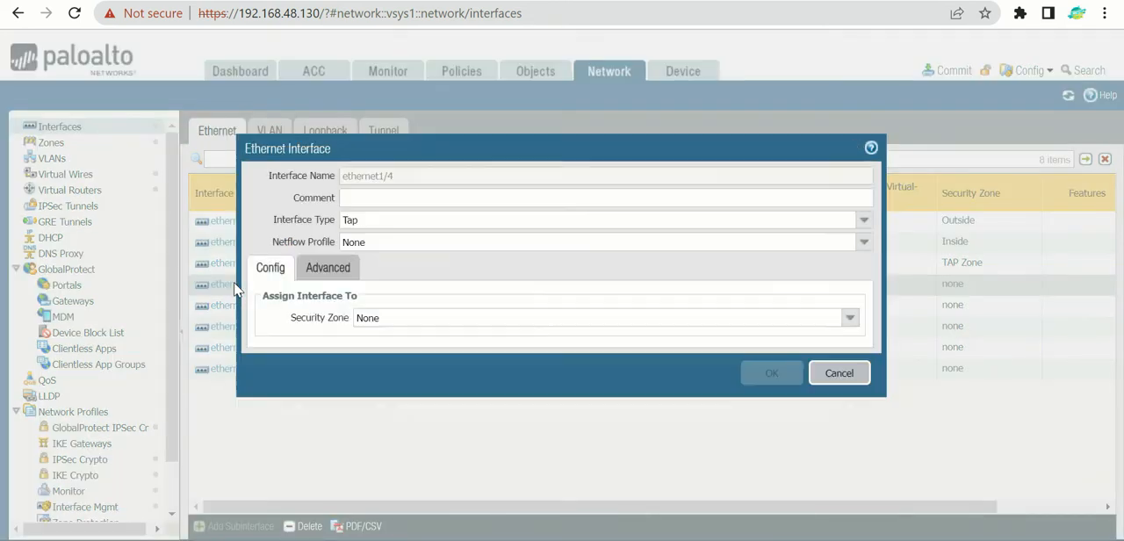
{"action": "left_click", "coordinate": [385, 201]}
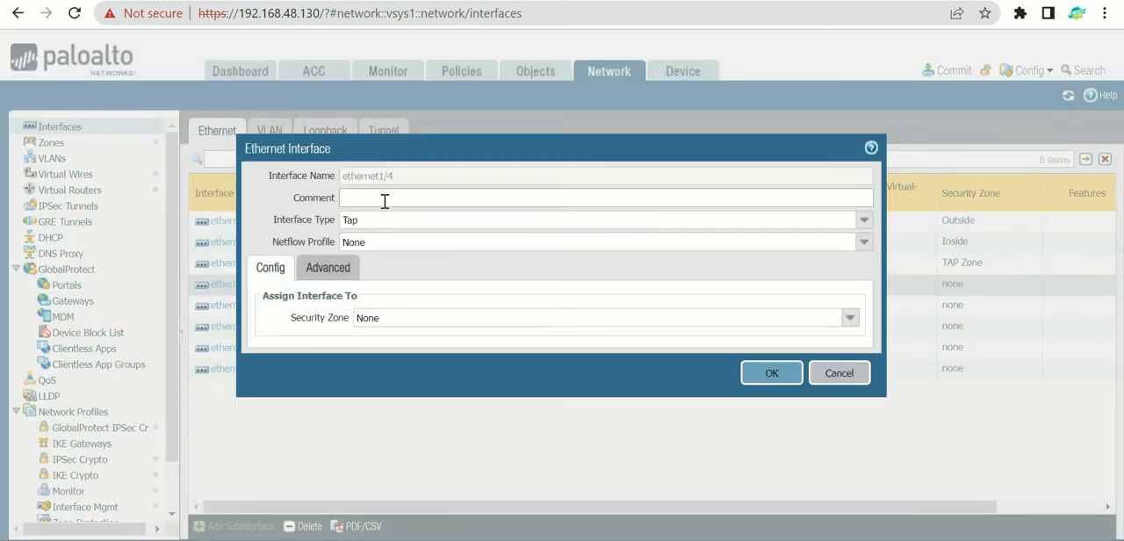
{"action": "type", "text": "VWire-IN"}
{"action": "key", "text": "ctrl+a"}
{"action": "left_click", "coordinate": [863, 221]}
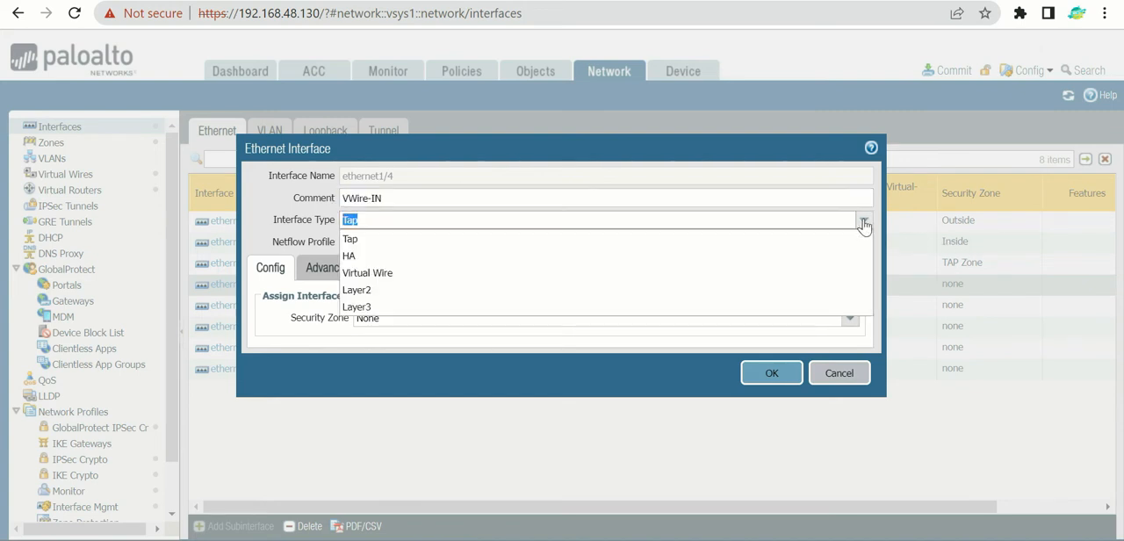
{"action": "left_click", "coordinate": [478, 274]}
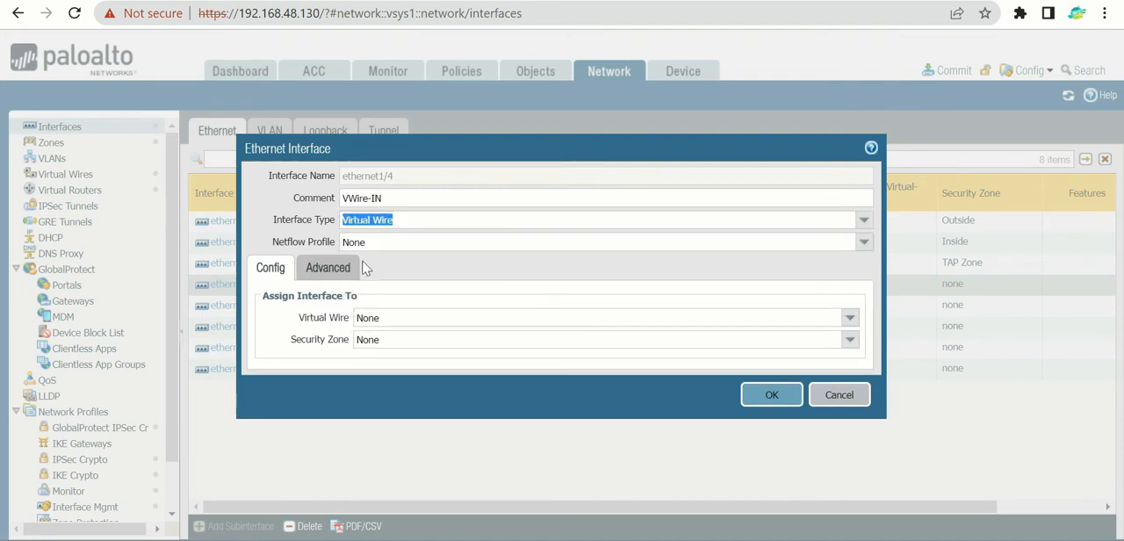
Step: Create a new virtual wire named vWire-Production for ethernet1/4, leaving both of its member interfaces set to None
{"action": "left_click", "coordinate": [850, 317]}
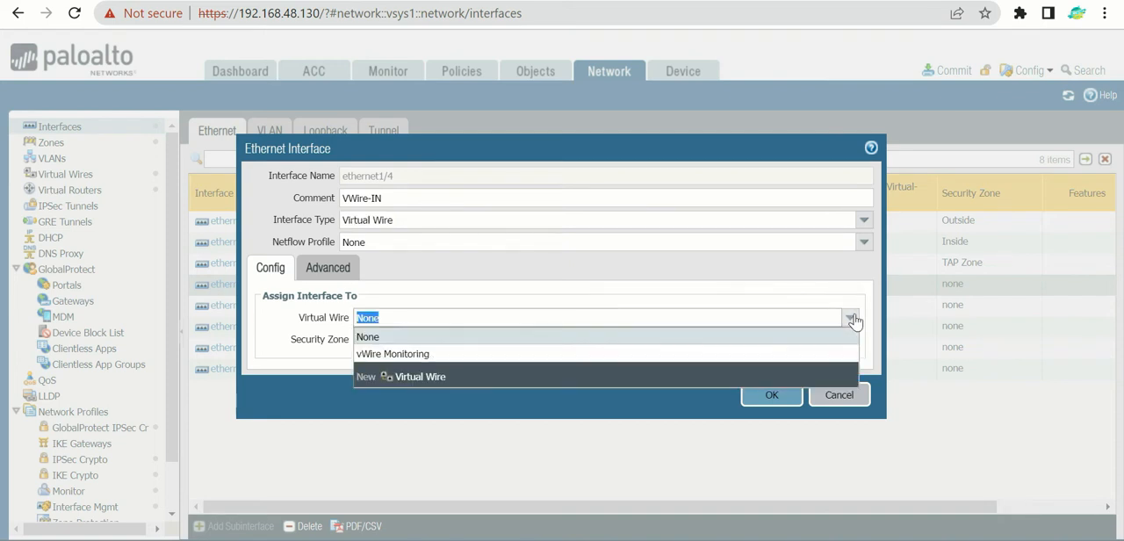
{"action": "left_click", "coordinate": [437, 380]}
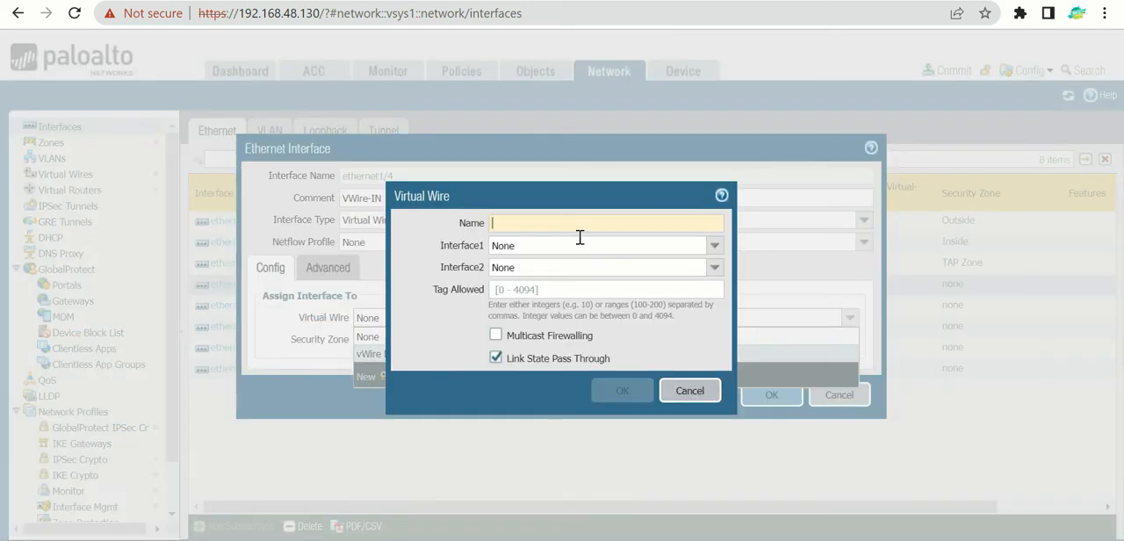
{"action": "type", "text": "vWire"}
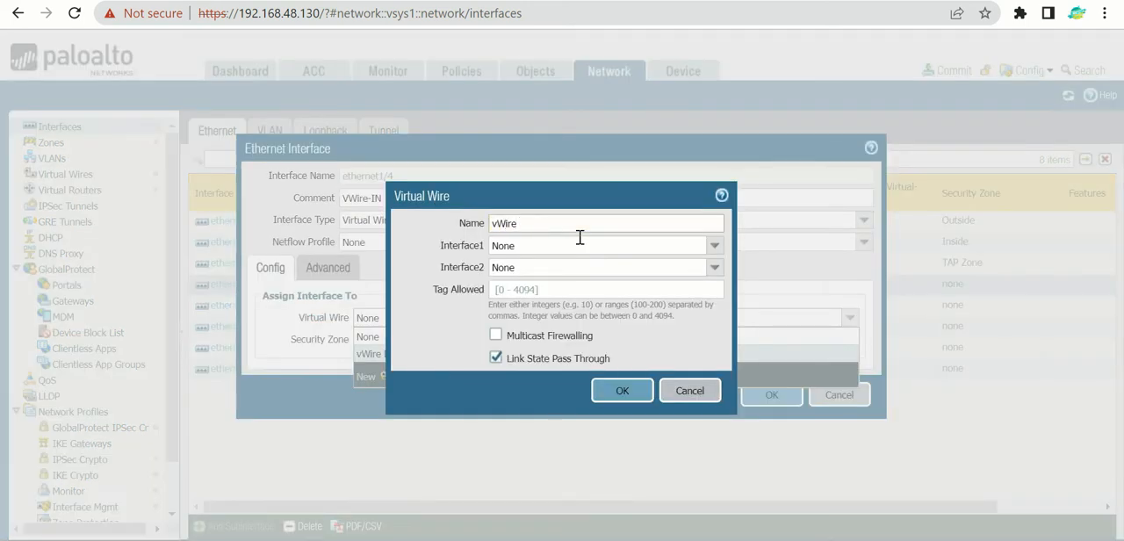
{"action": "type", "text": "-Production"}
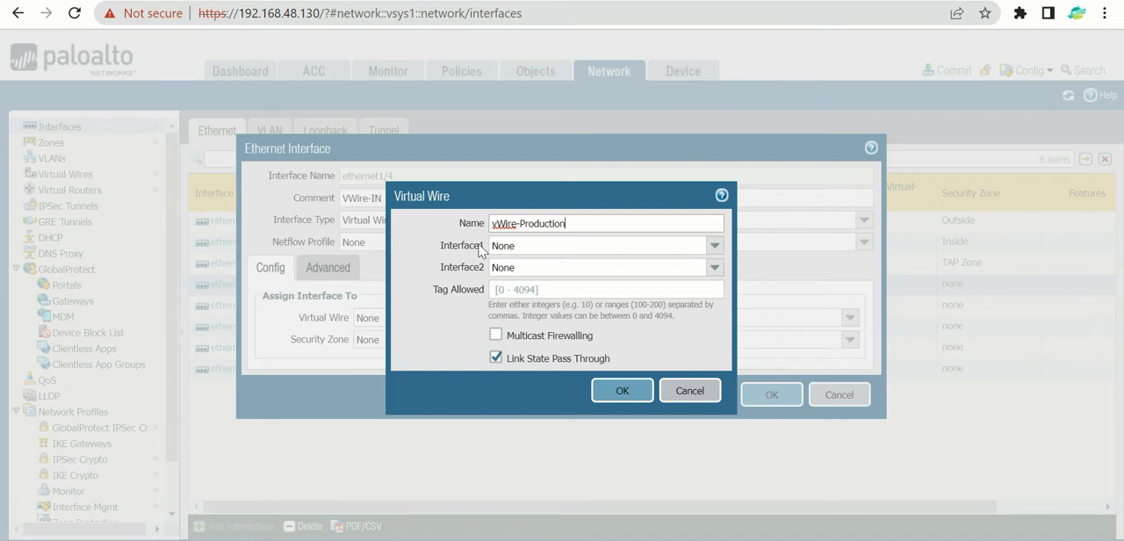
{"action": "left_click_drag", "start_coordinate": [438, 247], "coordinate": [507, 267]}
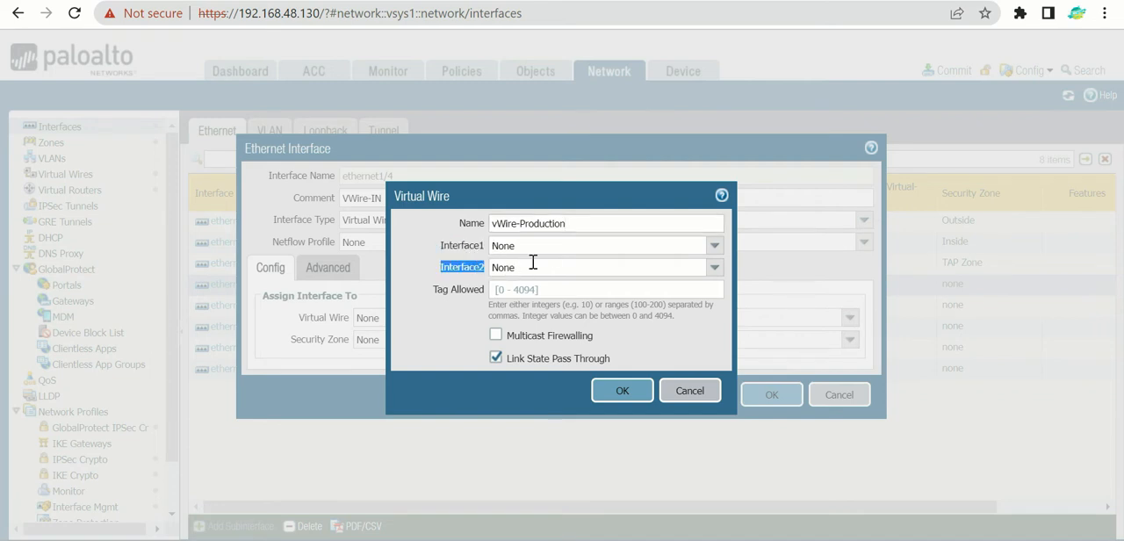
{"action": "left_click", "coordinate": [609, 243]}
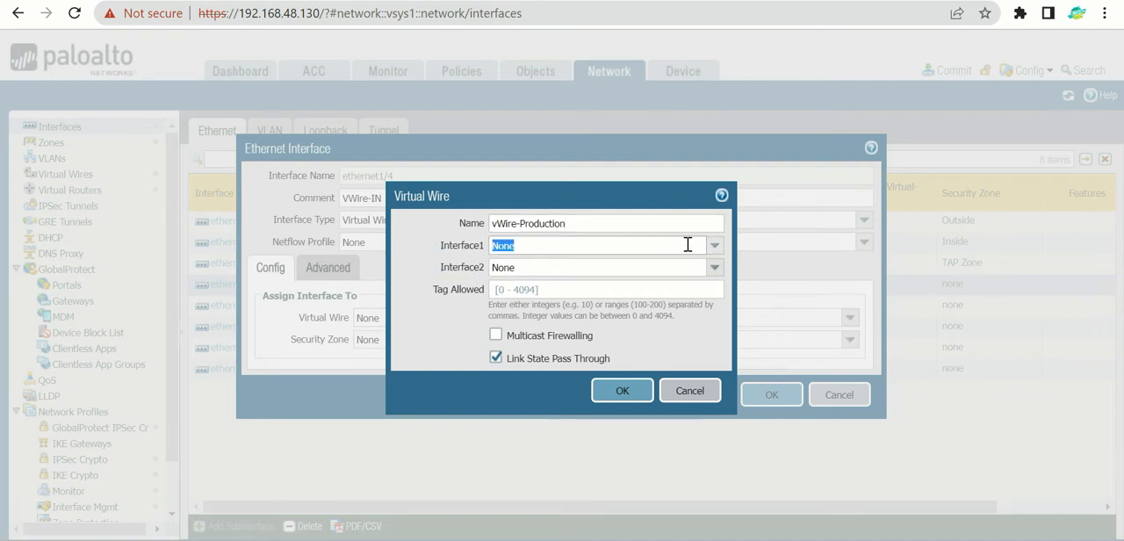
{"action": "left_click", "coordinate": [716, 252]}
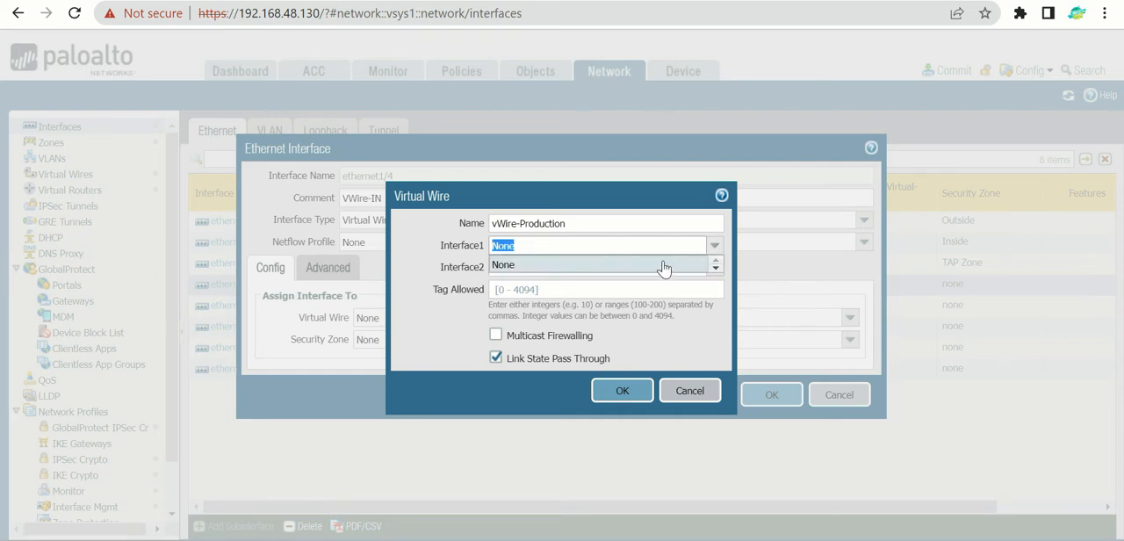
{"action": "left_click", "coordinate": [430, 237]}
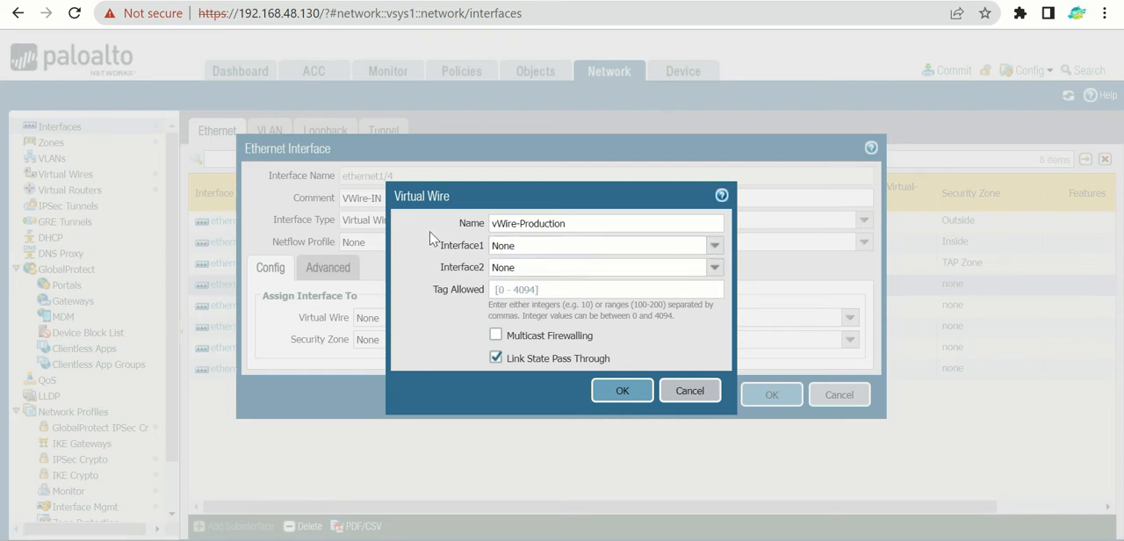
{"action": "left_click", "coordinate": [639, 392]}
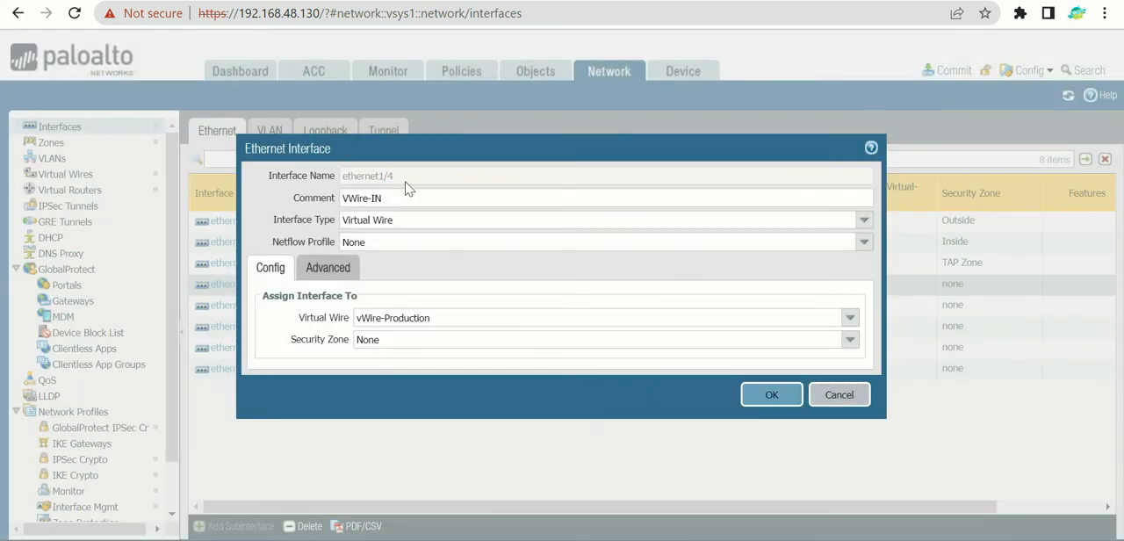
Step: Create a new security zone named vWire-Zone-IN and assign it to ethernet1/4
{"action": "left_click_drag", "start_coordinate": [407, 178], "coordinate": [332, 178]}
{"action": "left_click", "coordinate": [850, 340]}
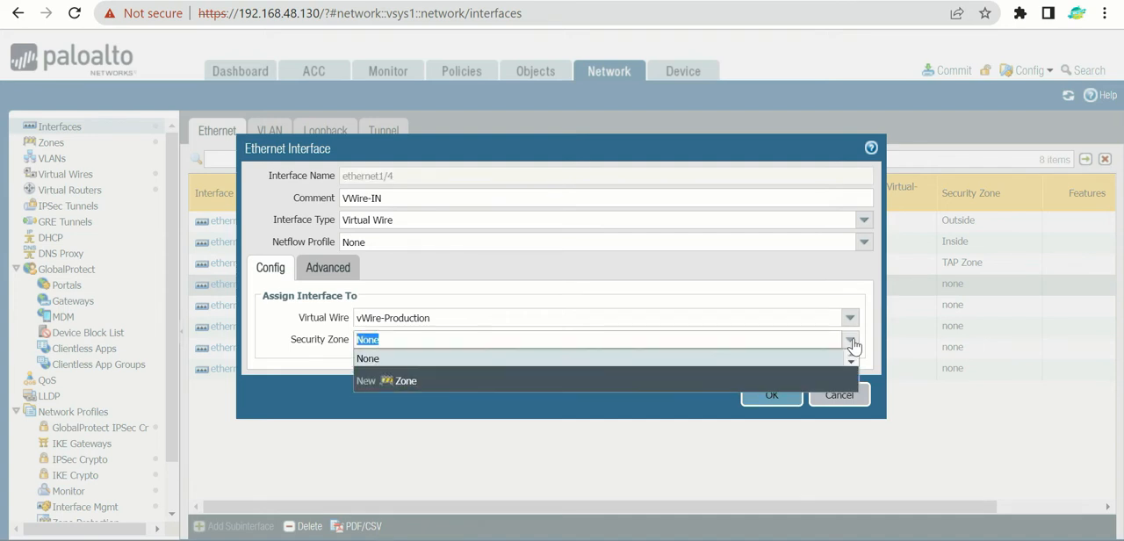
{"action": "left_click", "coordinate": [406, 382]}
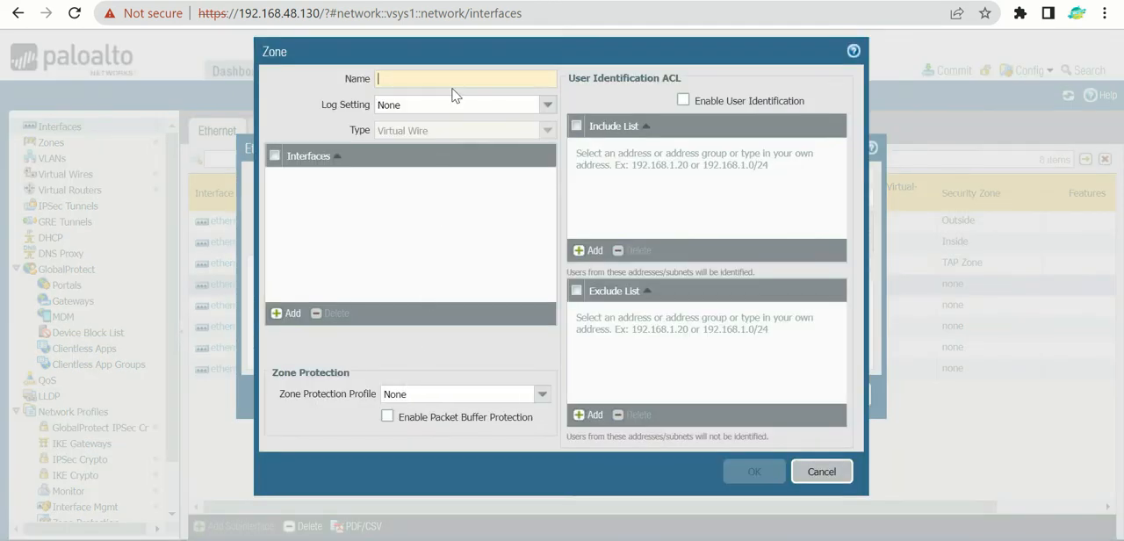
{"action": "type", "text": "vWire"}
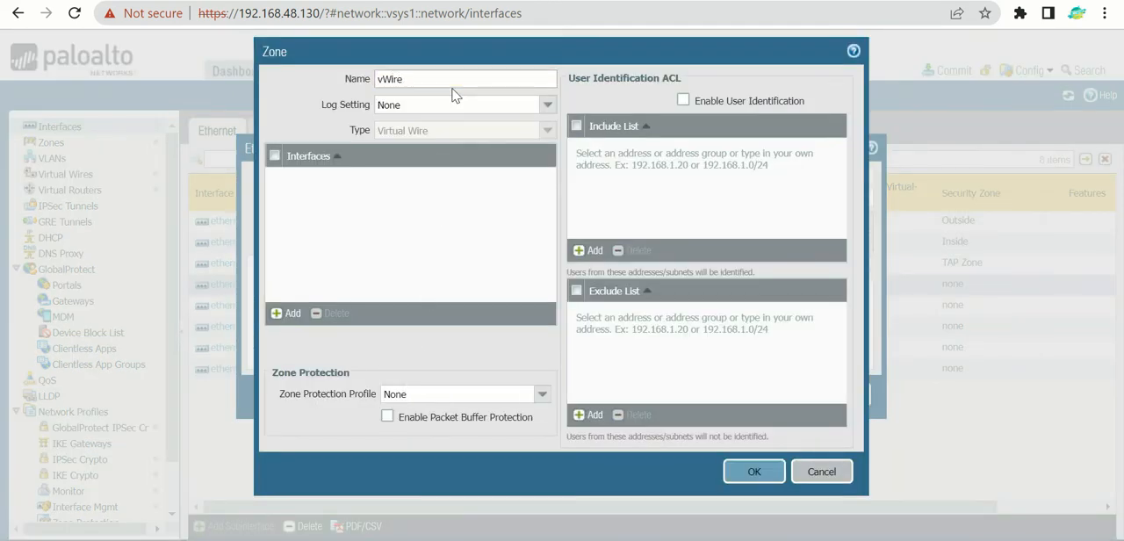
{"action": "type", "text": "-Zone-IN"}
{"action": "left_click", "coordinate": [753, 472]}
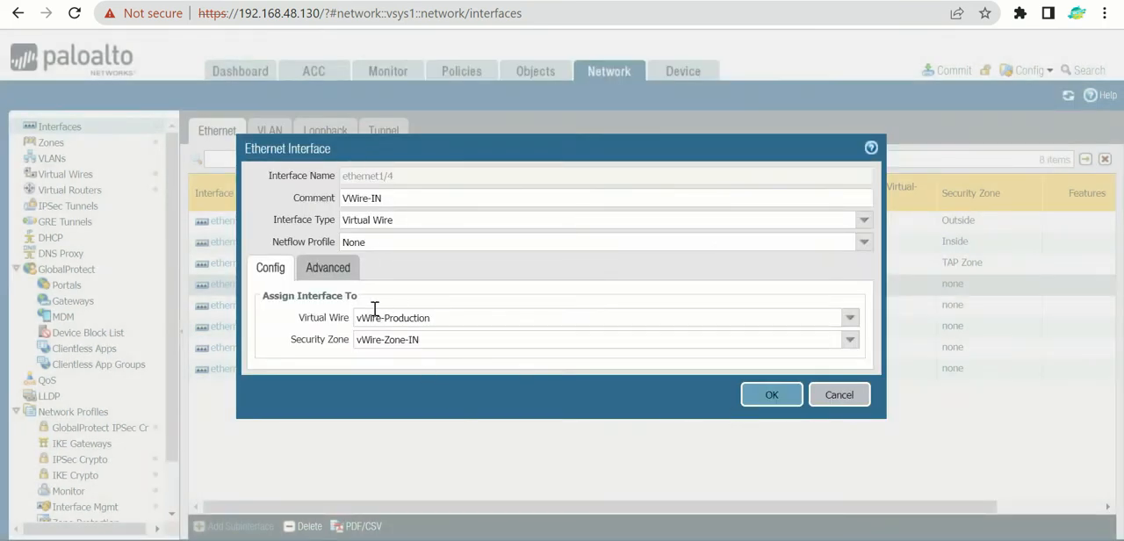
Step: Review ethernet1/4's advanced link settings, then save the interface and check its entry across the interface table
{"action": "left_click", "coordinate": [323, 270]}
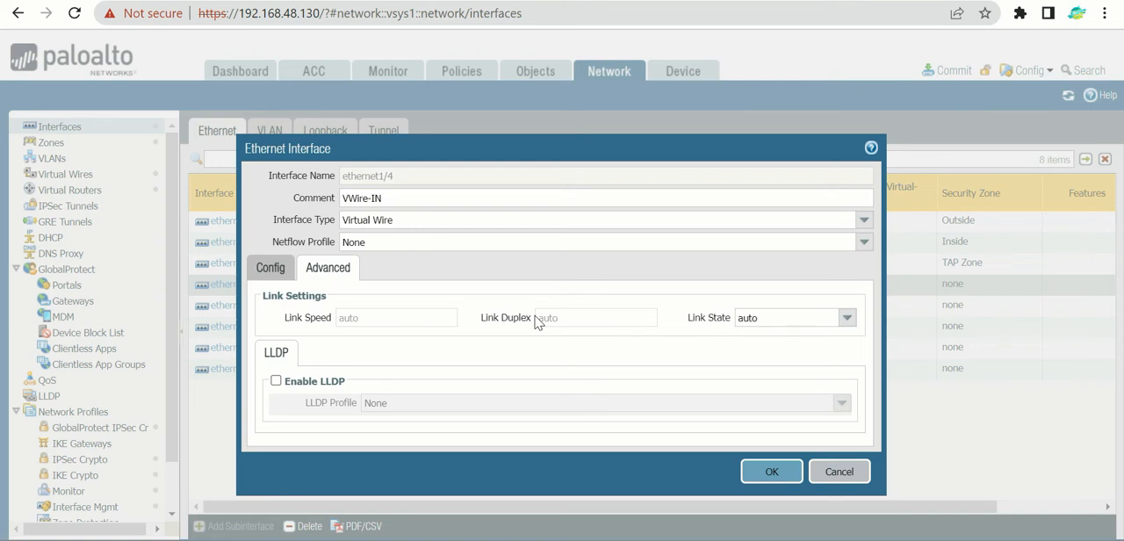
{"action": "left_click", "coordinate": [276, 269]}
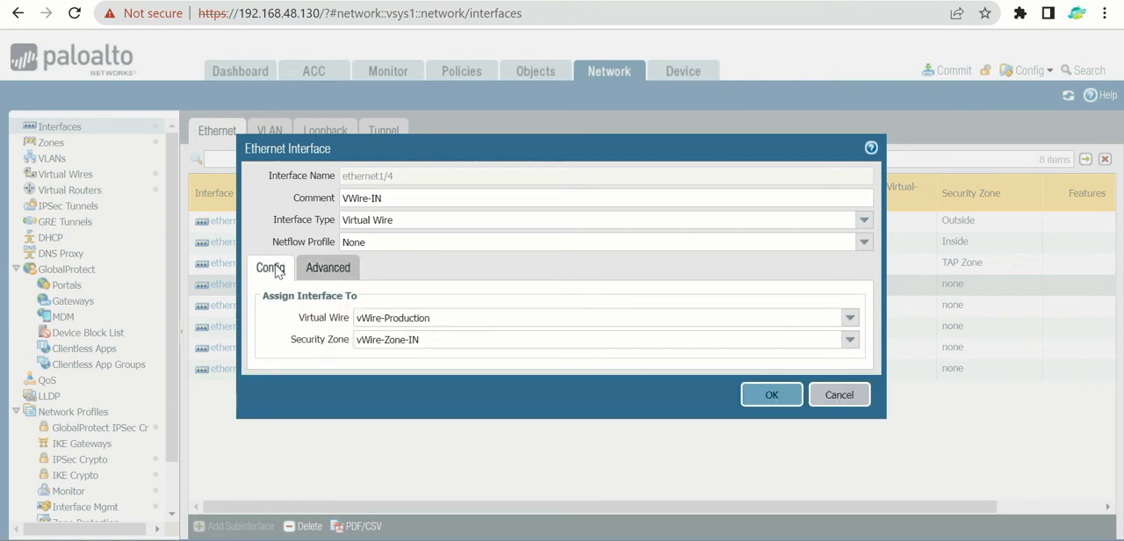
{"action": "left_click", "coordinate": [775, 399]}
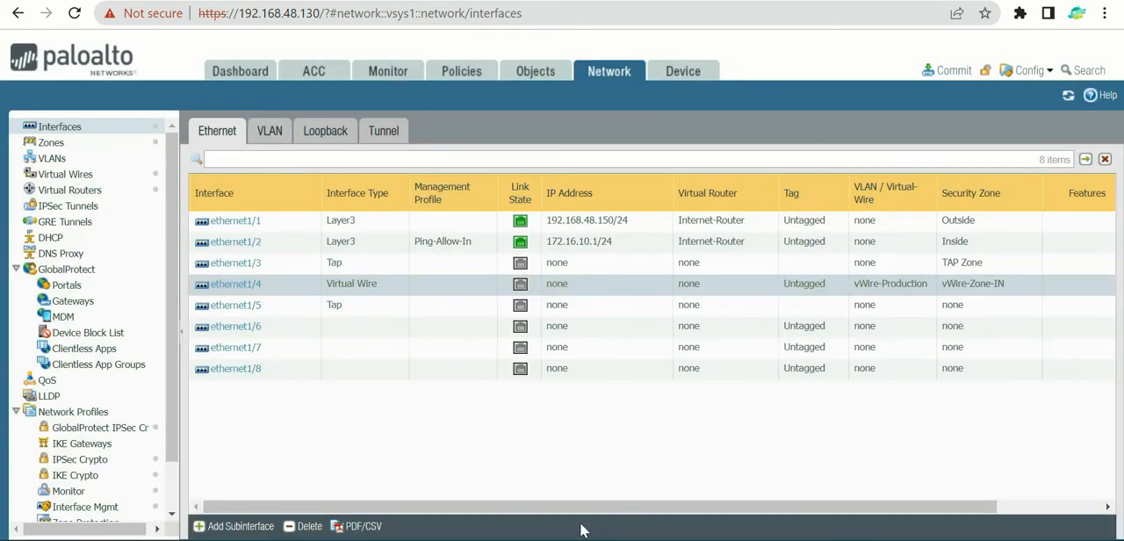
{"action": "left_click_drag", "start_coordinate": [587, 504], "coordinate": [762, 508]}
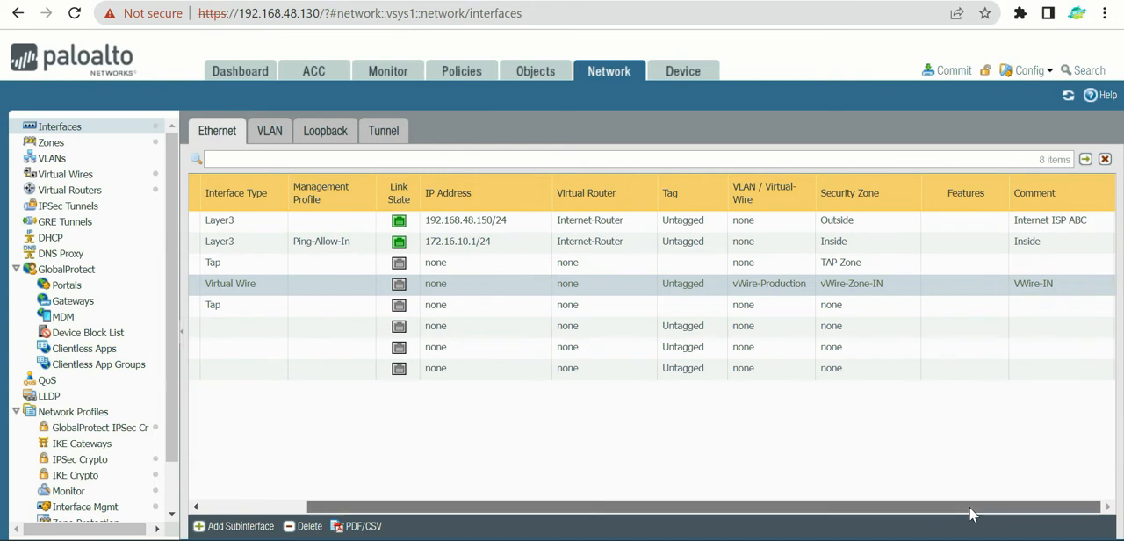
{"action": "left_click_drag", "start_coordinate": [968, 506], "coordinate": [787, 504]}
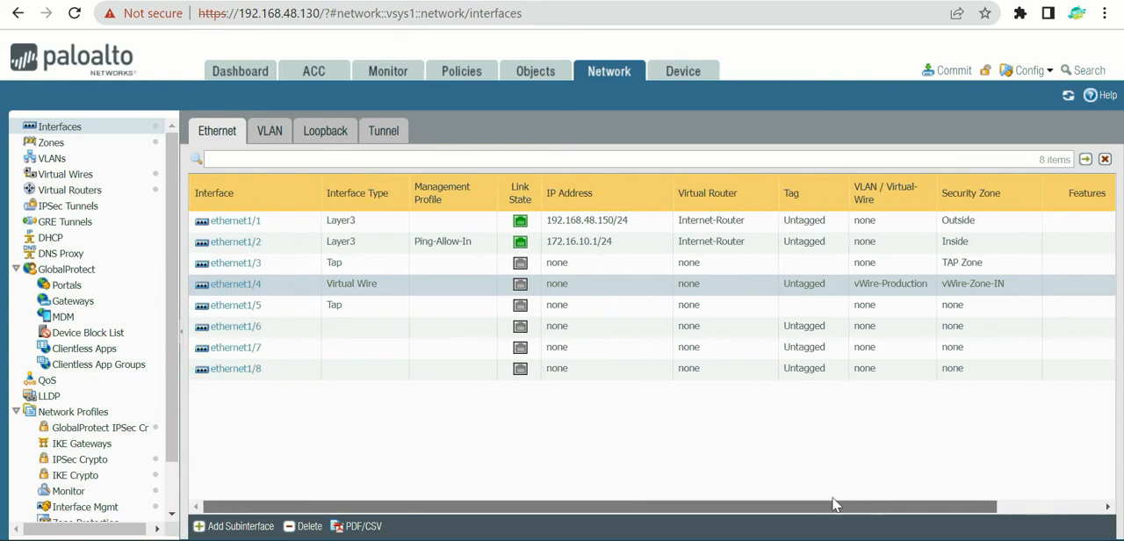
Step: Give interface ethernet1/5 the comment vWire-OUT and set its interface type to Virtual Wire
{"action": "left_click", "coordinate": [237, 307]}
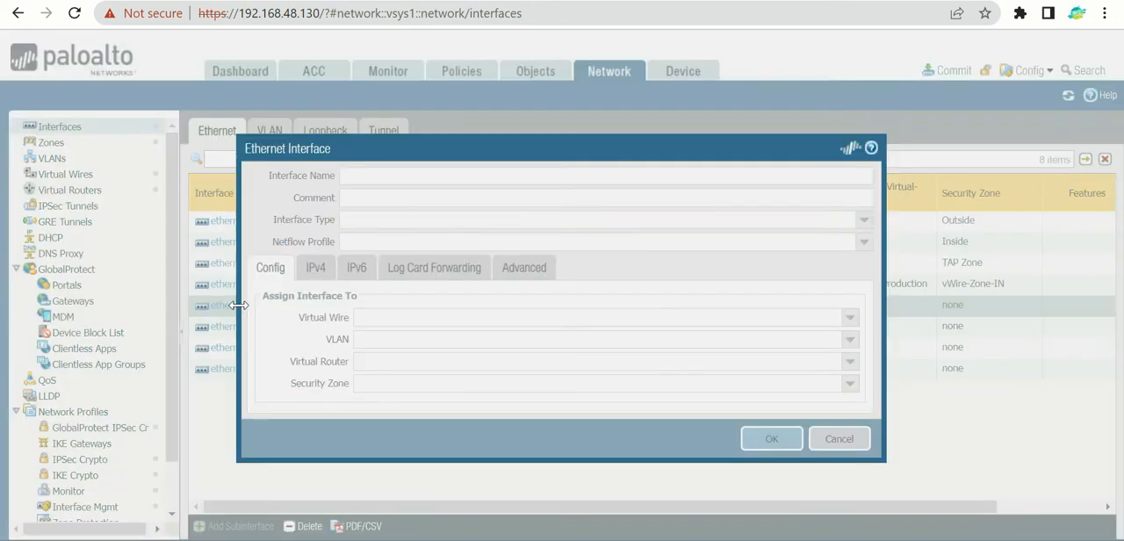
{"action": "left_click", "coordinate": [351, 198]}
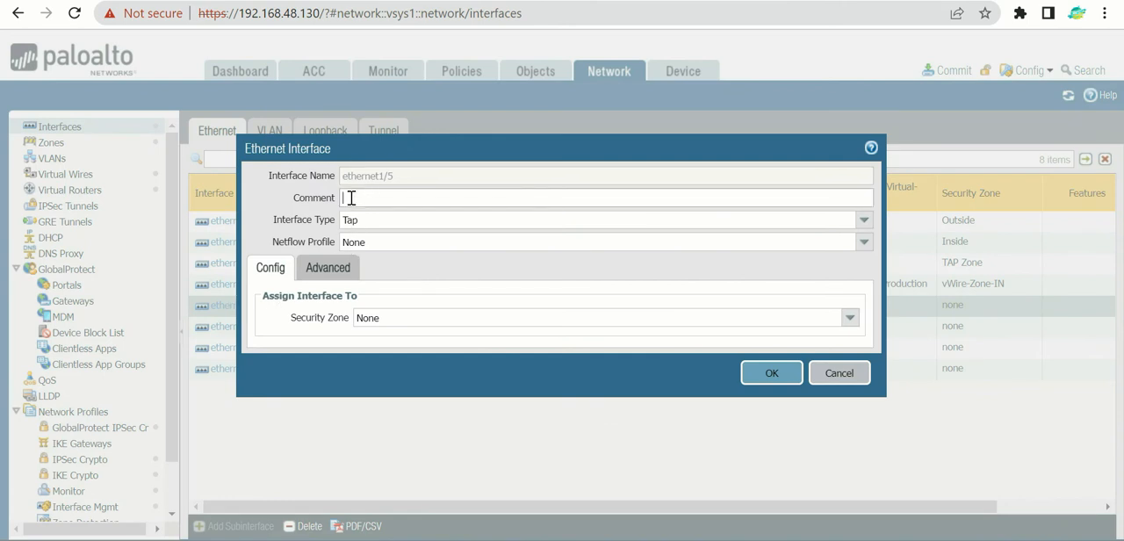
{"action": "type", "text": "vWire-OUT"}
{"action": "left_click", "coordinate": [858, 225]}
{"action": "left_click", "coordinate": [429, 275]}
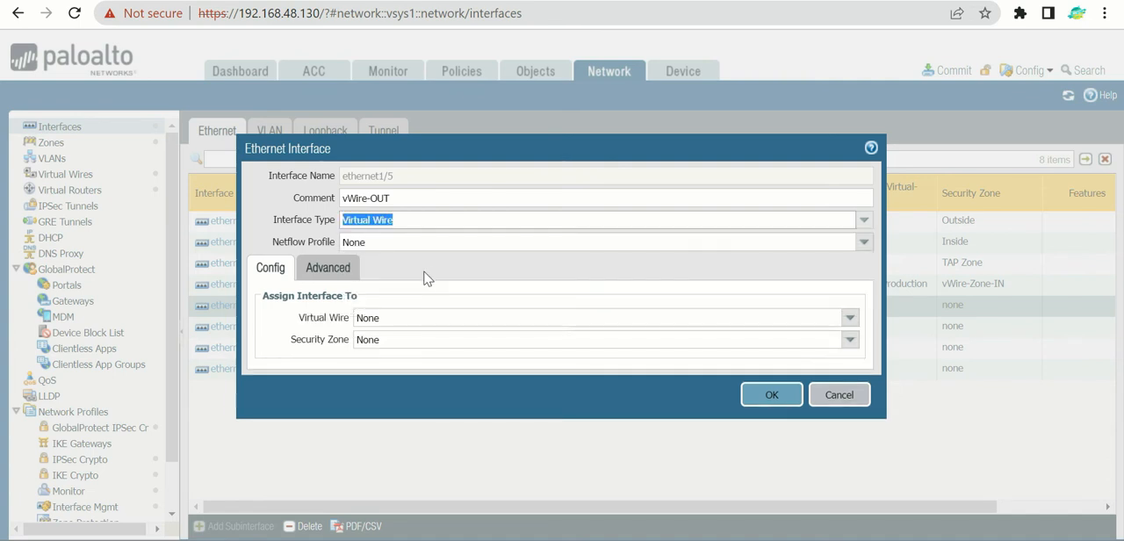
Step: Assign ethernet1/5 to the existing virtual wire vWire-Production
{"action": "left_click", "coordinate": [850, 319]}
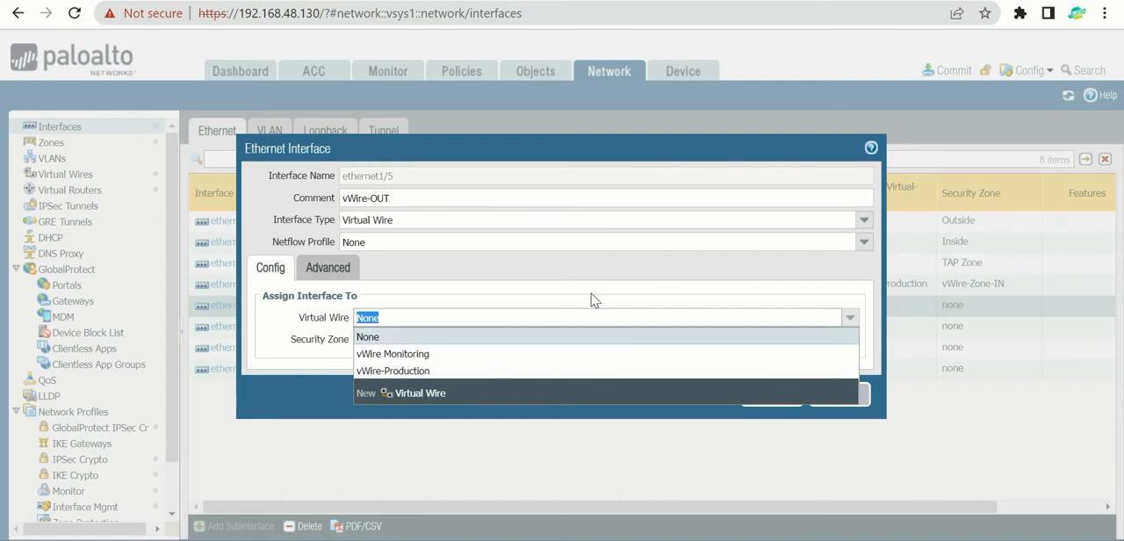
{"action": "left_click", "coordinate": [421, 370]}
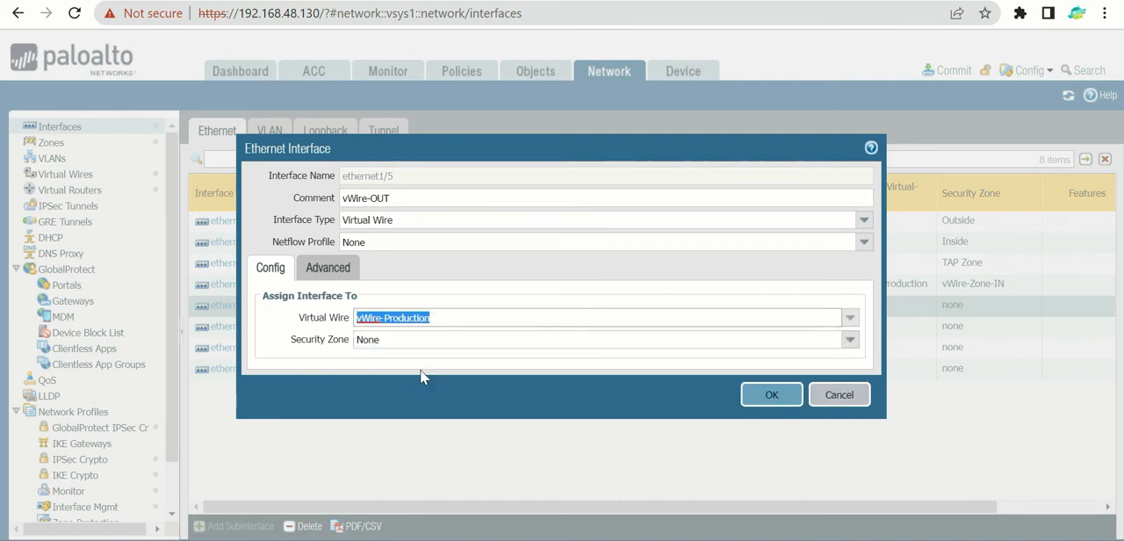
{"action": "left_click", "coordinate": [465, 293]}
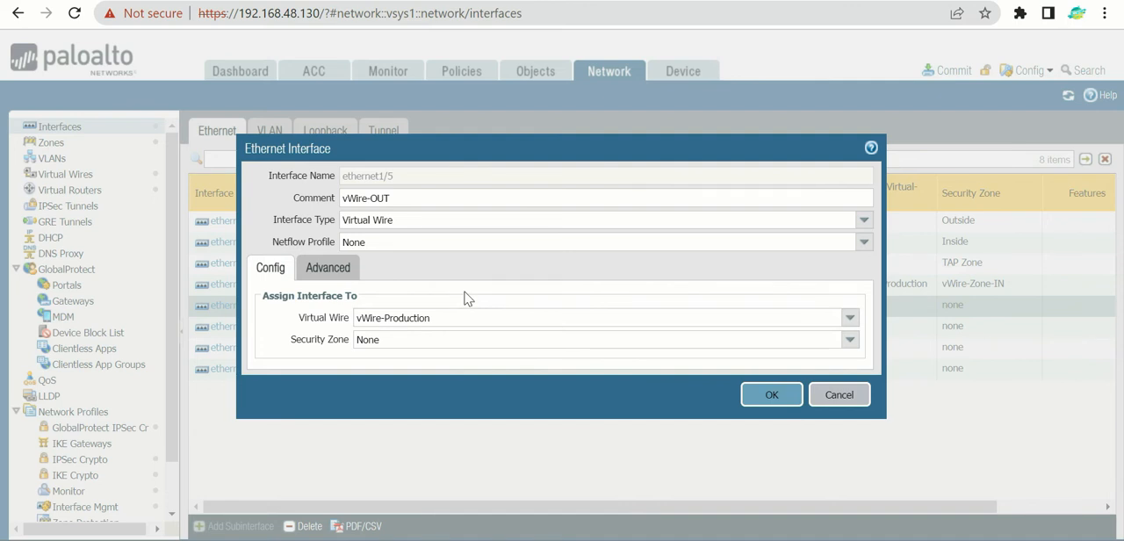
Step: Create a new security zone named vWire-Zone-OUT for ethernet1/5 and save the interface configuration
{"action": "left_click", "coordinate": [852, 340]}
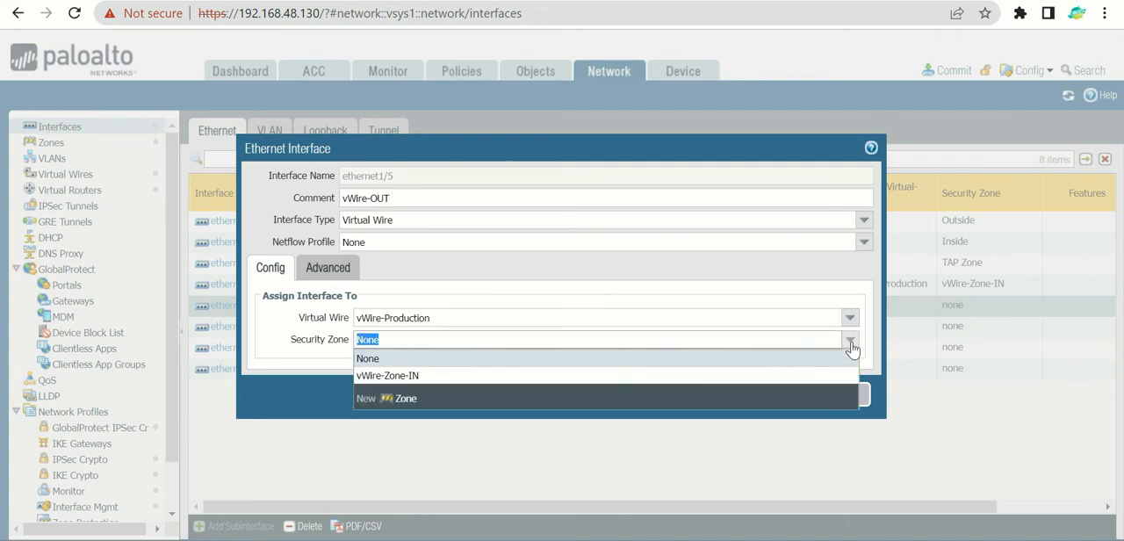
{"action": "left_click", "coordinate": [397, 399]}
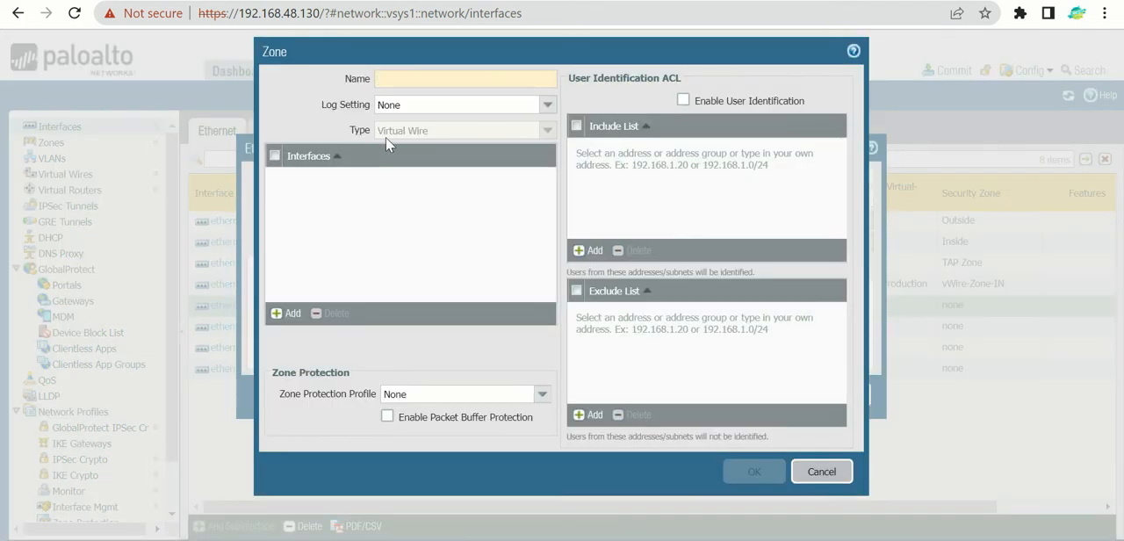
{"action": "type", "text": "vWire-"}
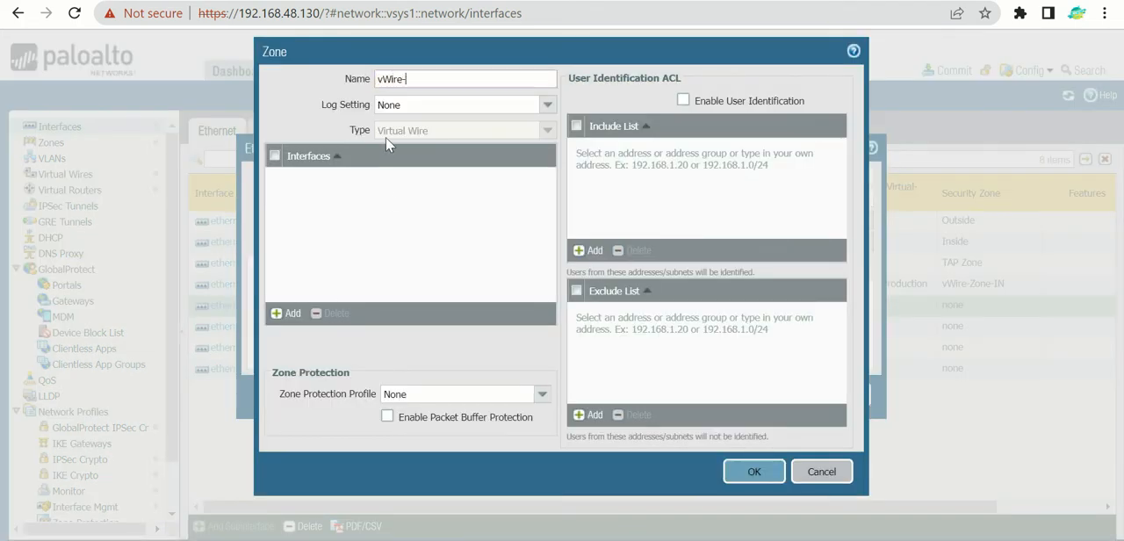
{"action": "type", "text": "Zone-OUT"}
{"action": "left_click", "coordinate": [758, 472]}
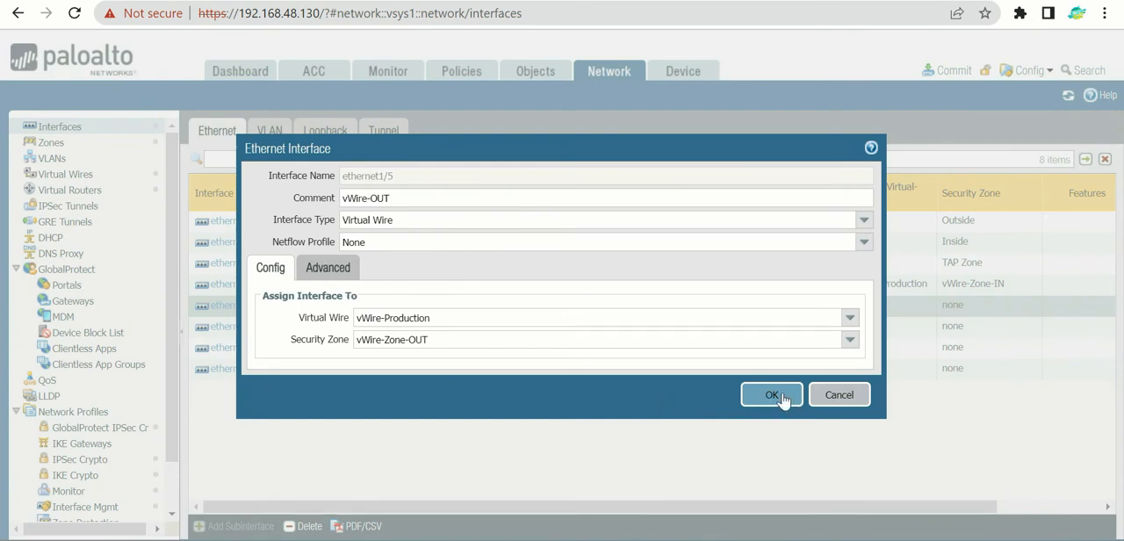
{"action": "left_click", "coordinate": [781, 395]}
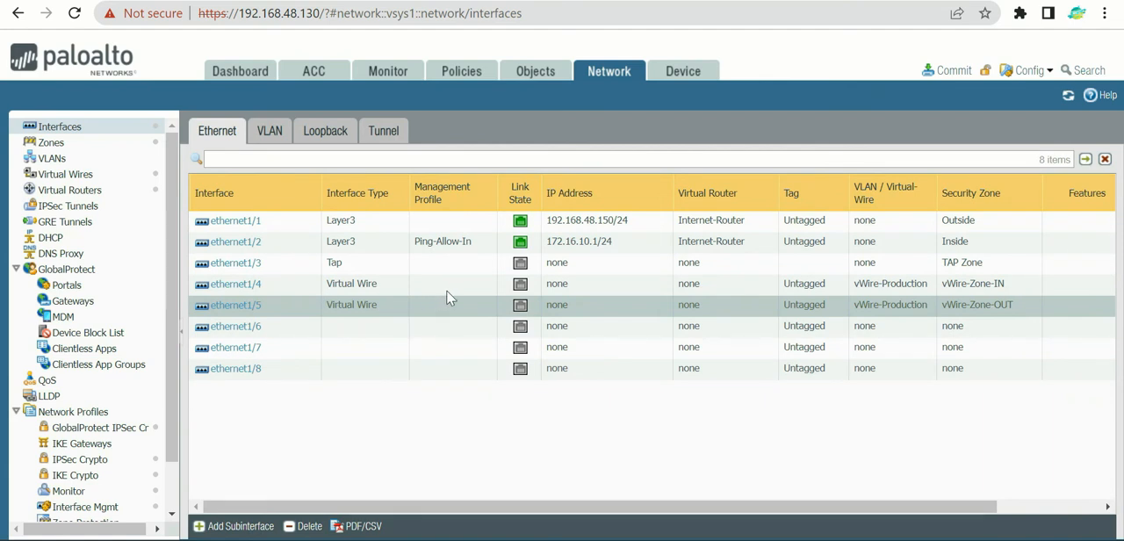
Step: Mark the link state icons of the virtual wire and Layer3 interfaces with pen strokes, and clear the markings
{"action": "mouse_move", "coordinate": [464, 355]}
{"action": "left_mouse_down"}
{"action": "mouse_move", "coordinate": [508, 301]}
{"action": "mouse_move", "coordinate": [514, 339]}
{"action": "left_mouse_up"}
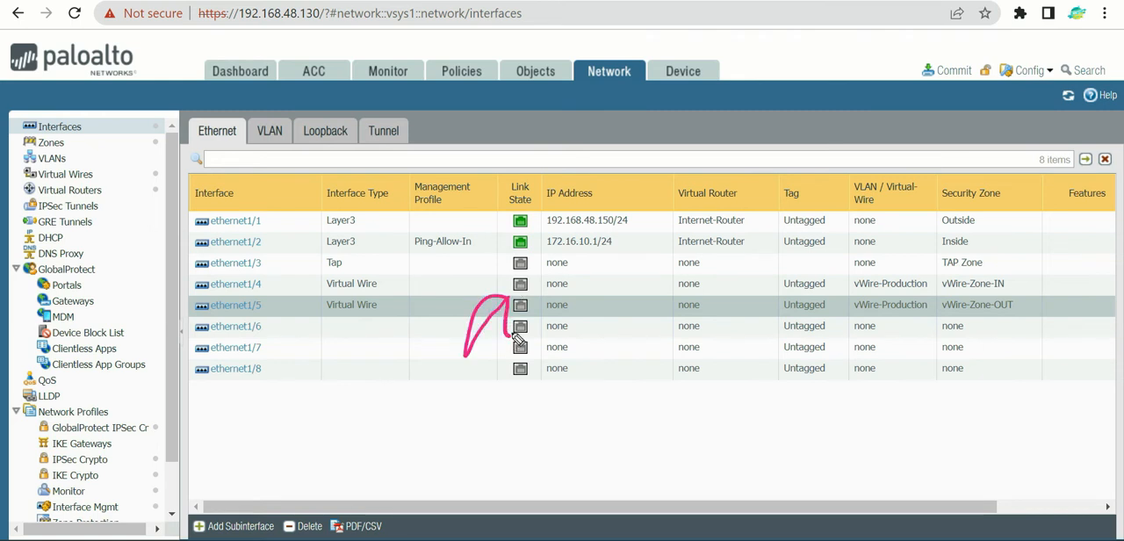
{"action": "mouse_move", "coordinate": [540, 211]}
{"action": "left_mouse_down"}
{"action": "mouse_move", "coordinate": [537, 264]}
{"action": "mouse_move", "coordinate": [522, 189]}
{"action": "left_mouse_up"}
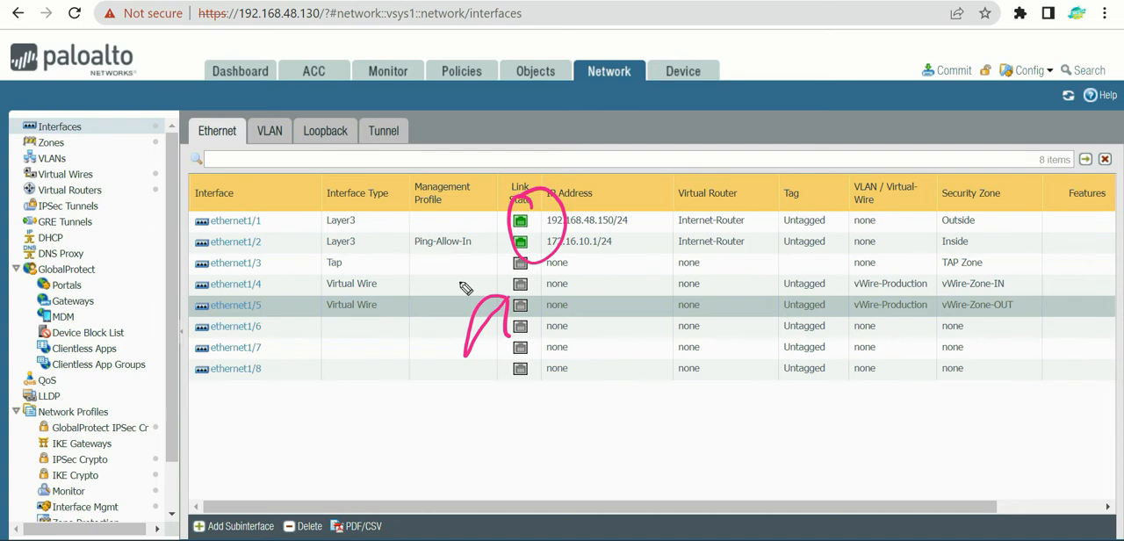
{"action": "key", "text": "ctrl+shift+7"}
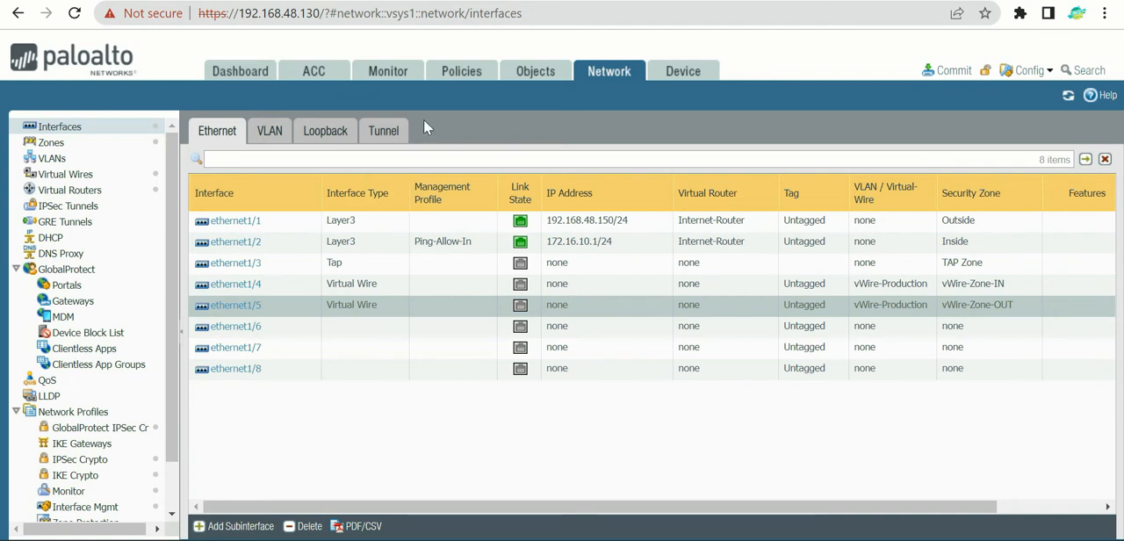
Step: Add a new security policy rule named vWire-Traffic-Outbound
{"action": "left_click", "coordinate": [483, 77]}
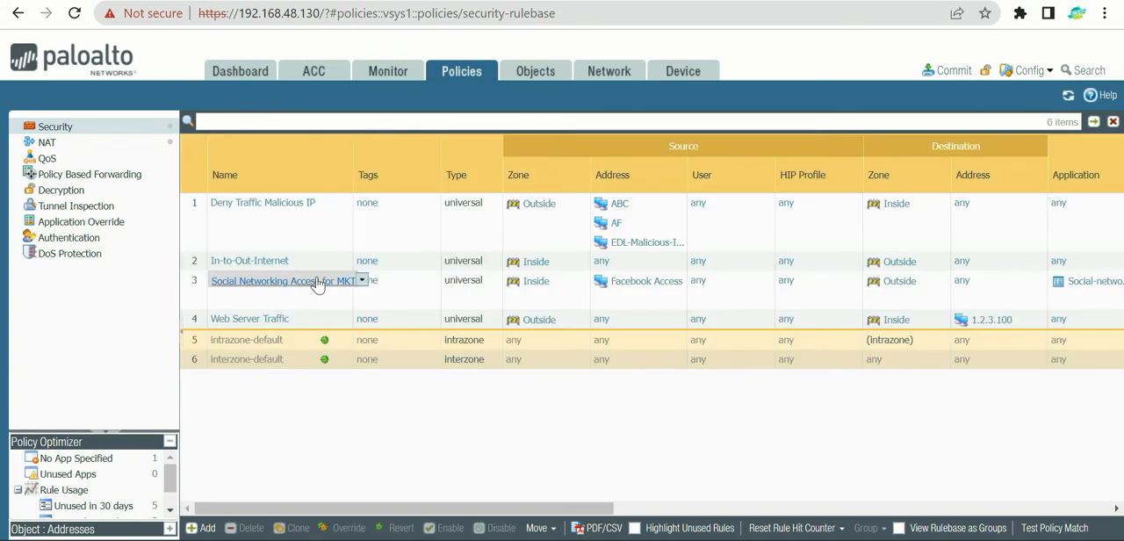
{"action": "mouse_move", "coordinate": [293, 468]}
{"action": "left_mouse_down"}
{"action": "mouse_move", "coordinate": [443, 263]}
{"action": "mouse_move", "coordinate": [429, 346]}
{"action": "left_mouse_up"}
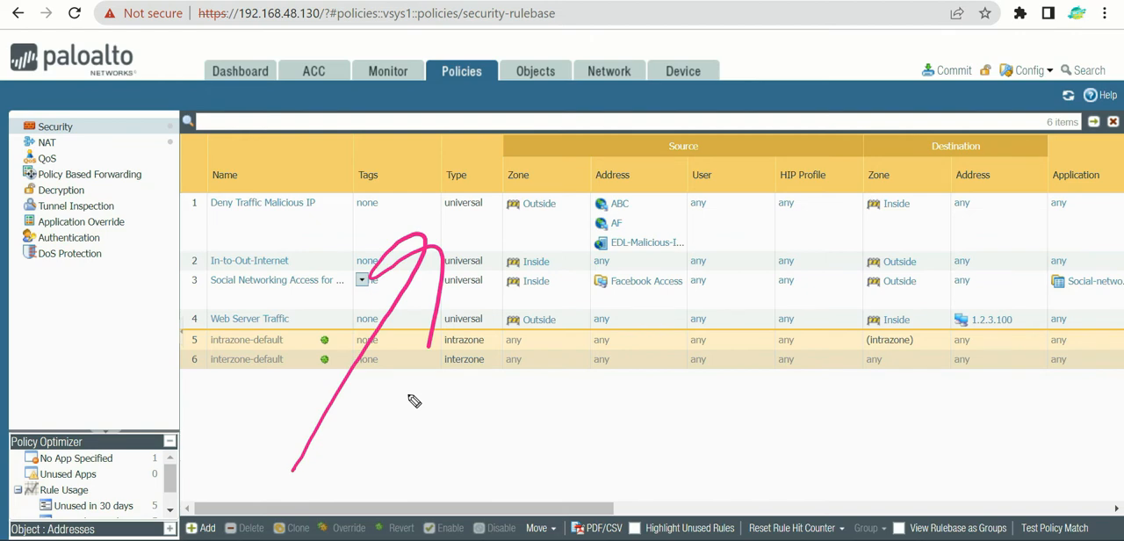
{"action": "left_click", "coordinate": [205, 523]}
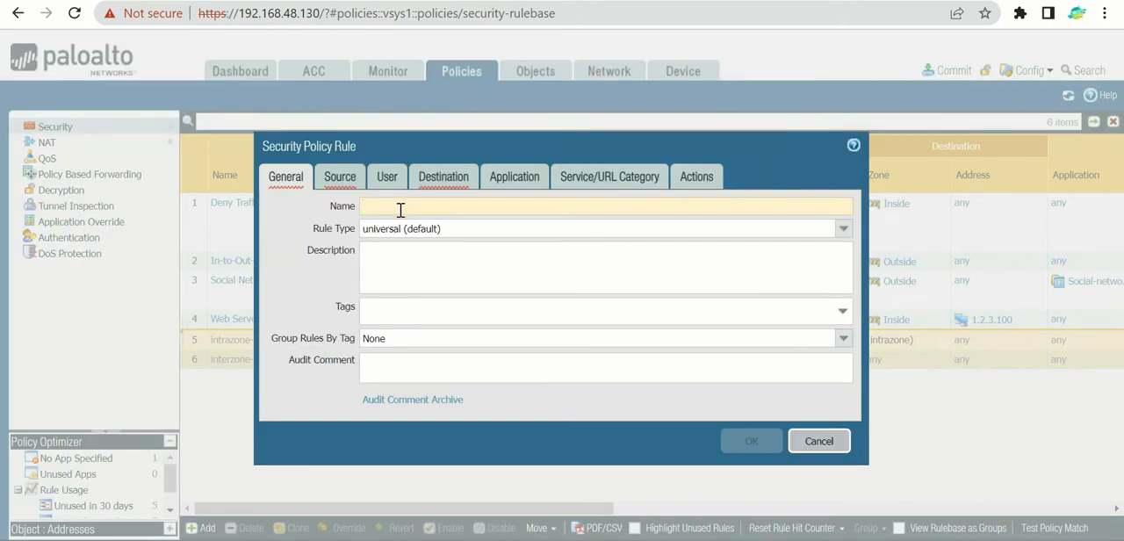
{"action": "left_click", "coordinate": [401, 209]}
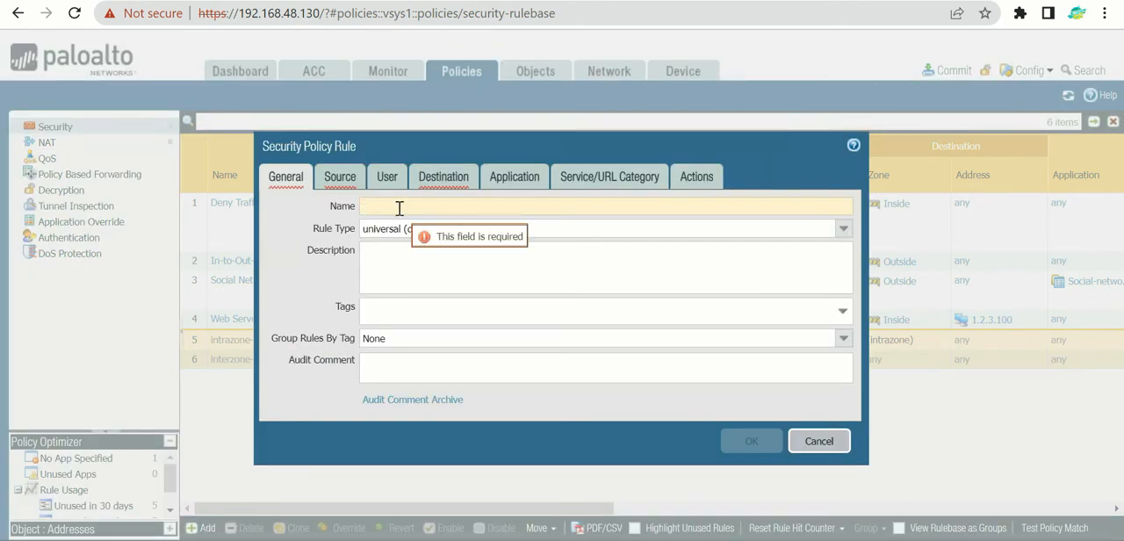
{"action": "type", "text": "vWir"}
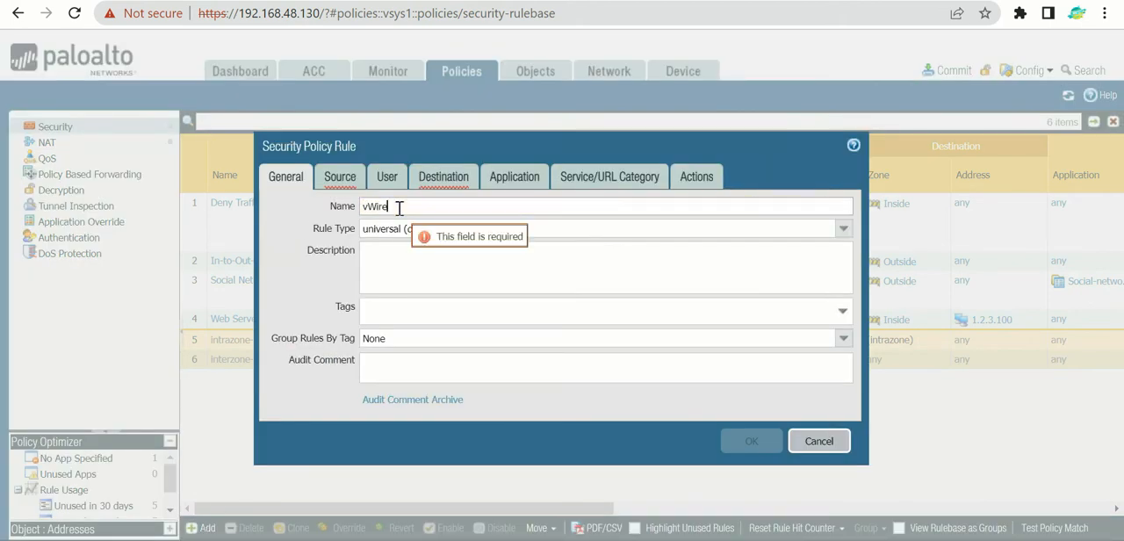
{"action": "type", "text": "e-Traffic-Outb"}
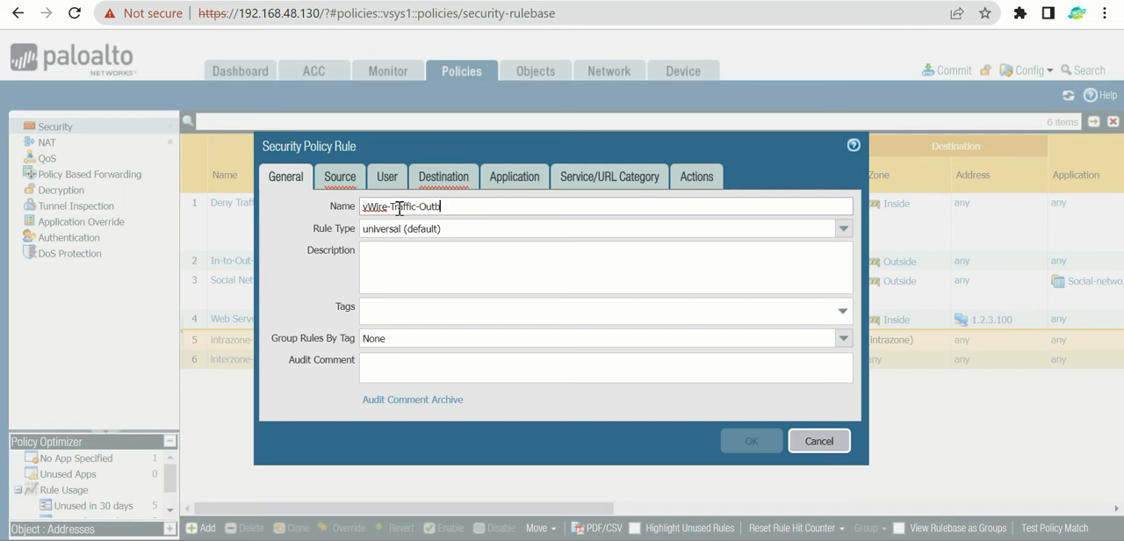
{"action": "type", "text": "nd"}
Step: Set the outbound rule's source zone to vWire-Zone-IN and its destination zone to vWire-Zone-OUT
{"action": "left_click", "coordinate": [340, 178]}
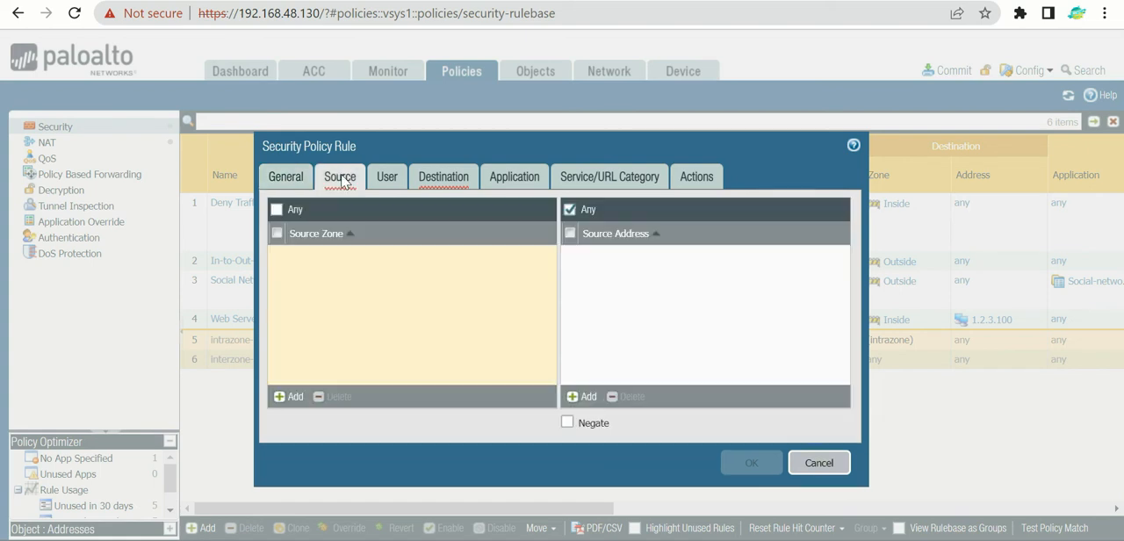
{"action": "left_click", "coordinate": [290, 397]}
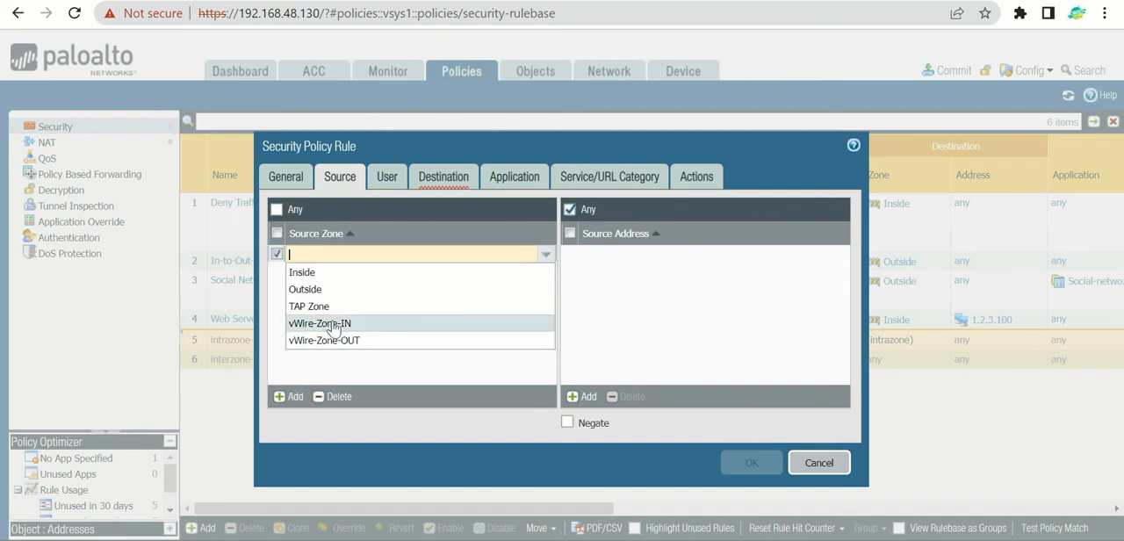
{"action": "left_click", "coordinate": [333, 324]}
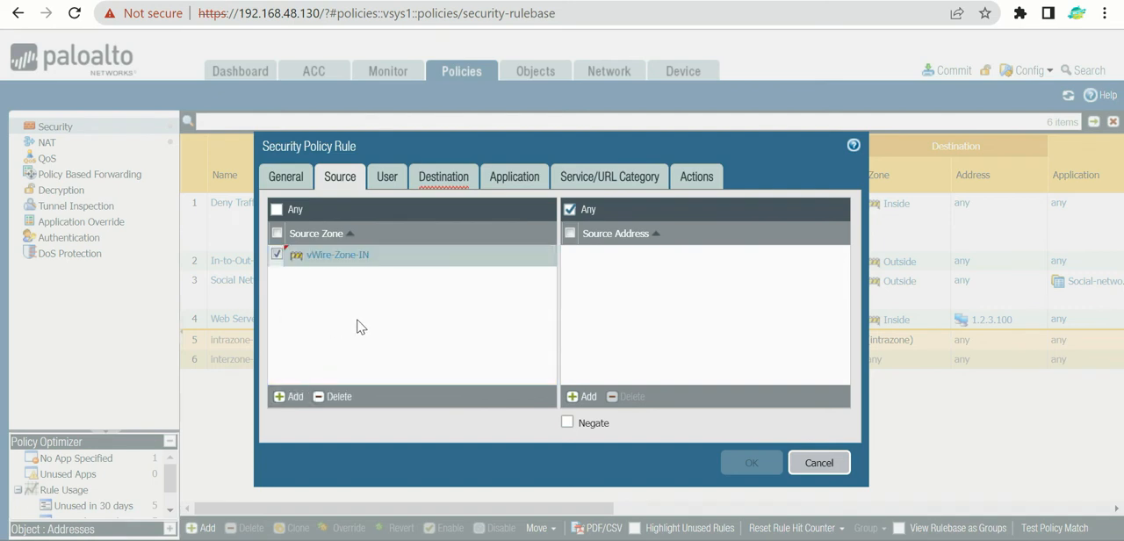
{"action": "left_click", "coordinate": [437, 178]}
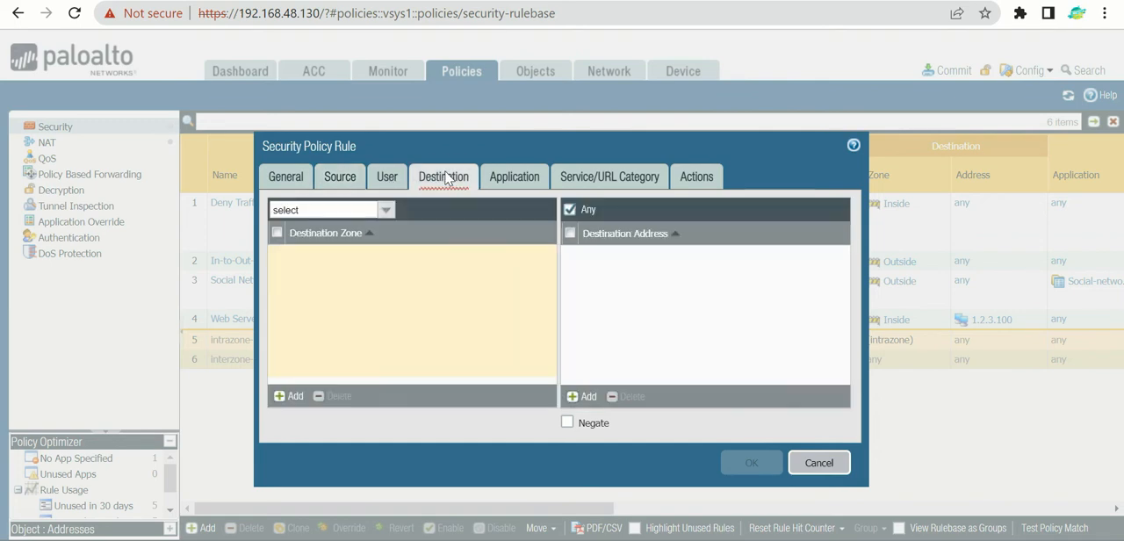
{"action": "left_click", "coordinate": [363, 181]}
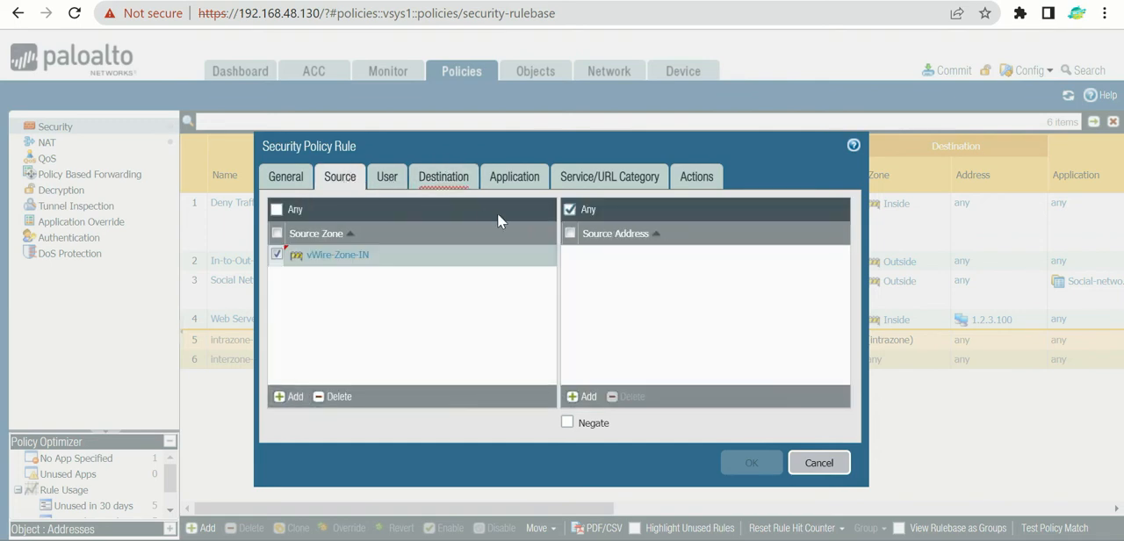
{"action": "left_click", "coordinate": [455, 181]}
{"action": "left_click", "coordinate": [279, 396]}
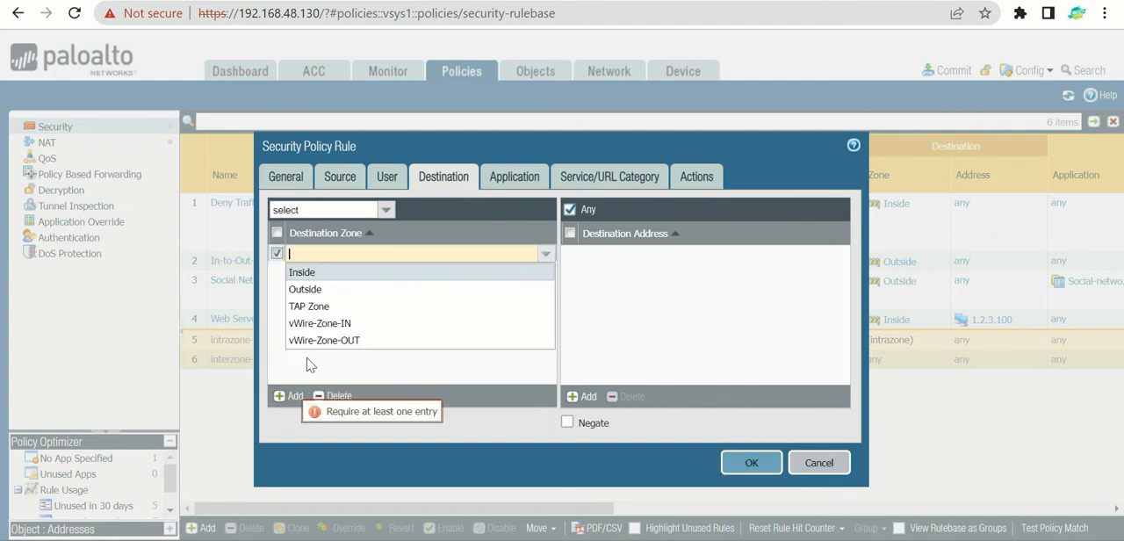
{"action": "left_click", "coordinate": [325, 340]}
{"action": "left_click", "coordinate": [422, 338]}
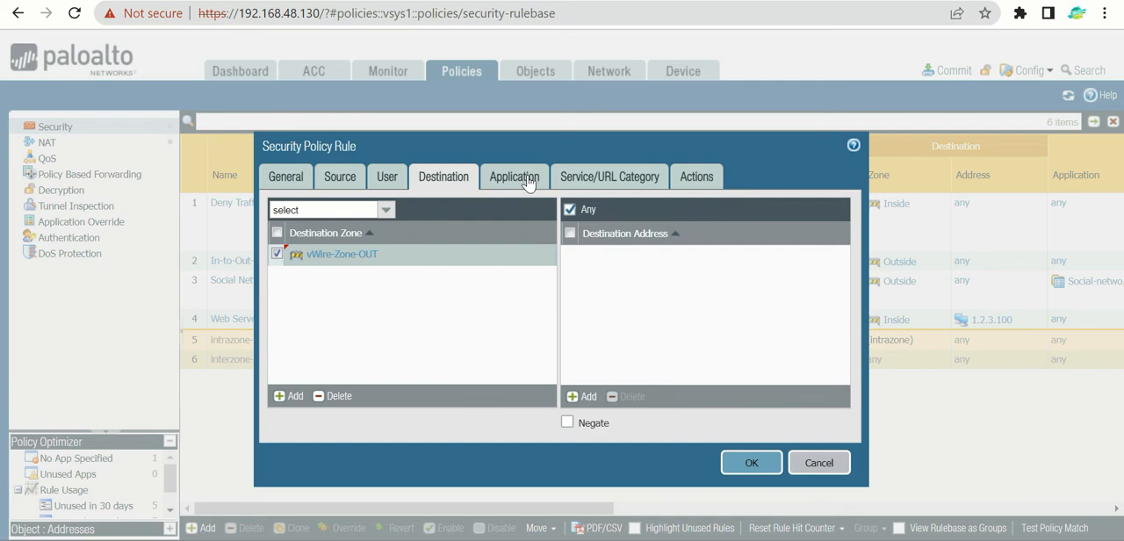
Step: Review the outbound rule's zone, application, service and action settings, and save the rule with the Allow action
{"action": "left_click", "coordinate": [336, 181]}
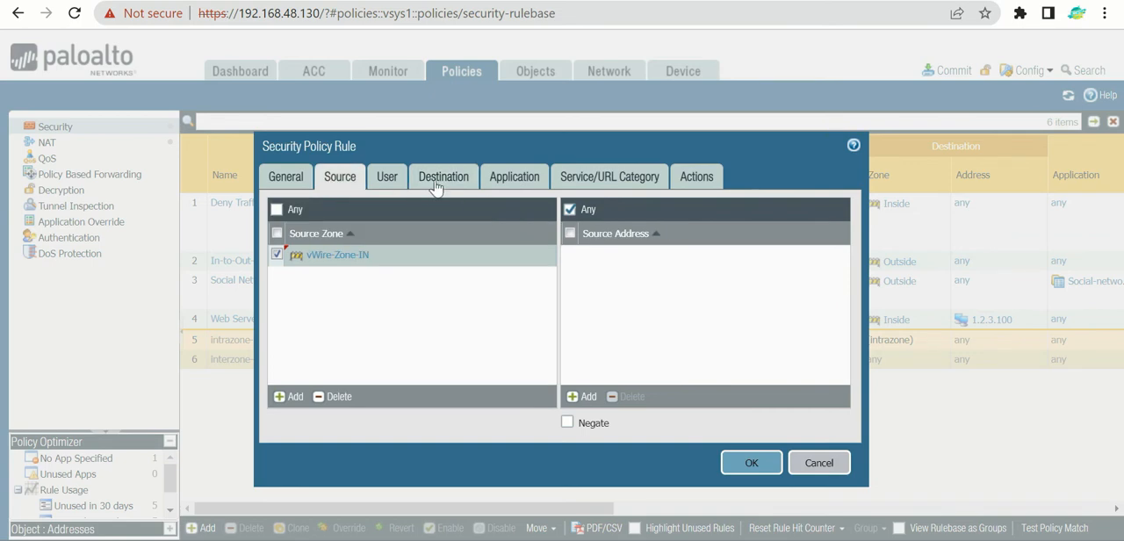
{"action": "left_click", "coordinate": [437, 186]}
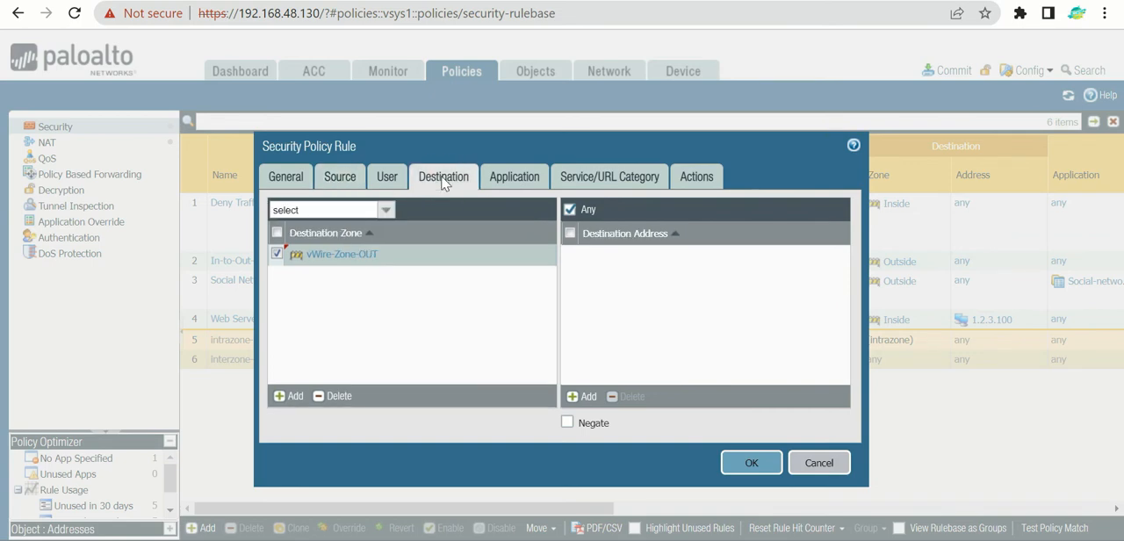
{"action": "left_click", "coordinate": [518, 187]}
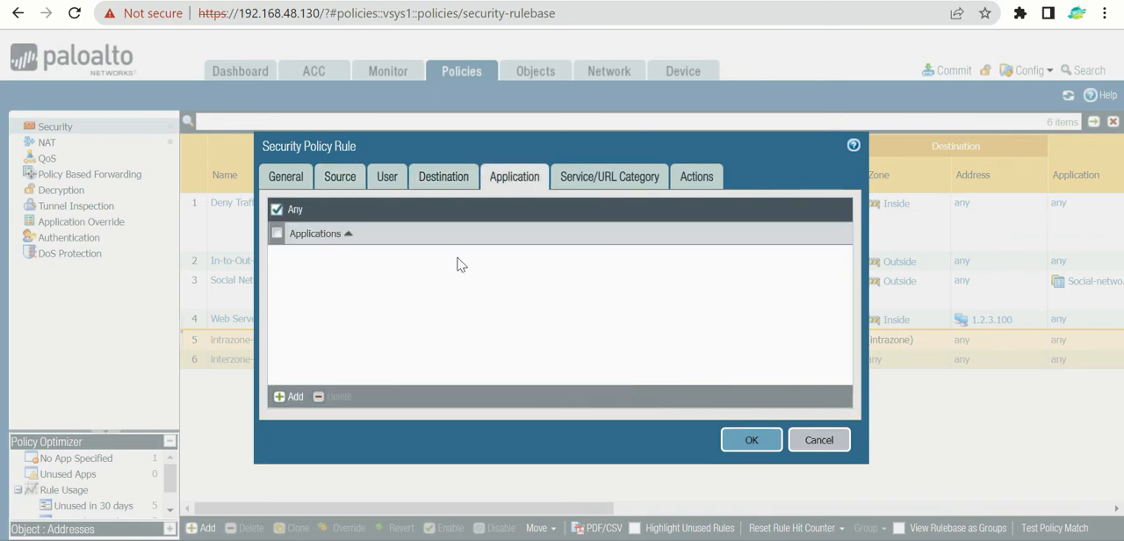
{"action": "left_click", "coordinate": [601, 188]}
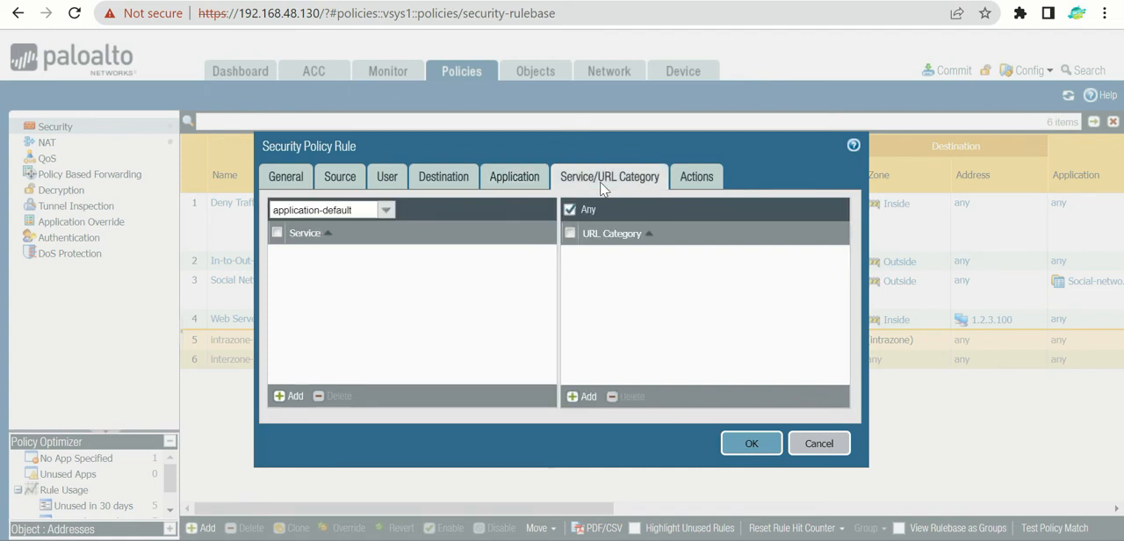
{"action": "left_click", "coordinate": [694, 180]}
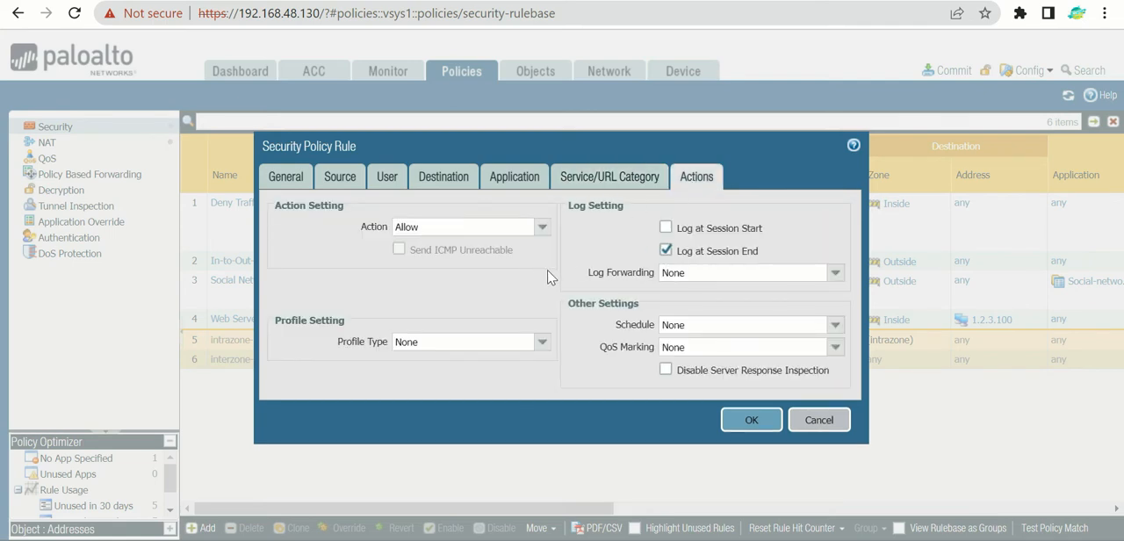
{"action": "left_click", "coordinate": [751, 420]}
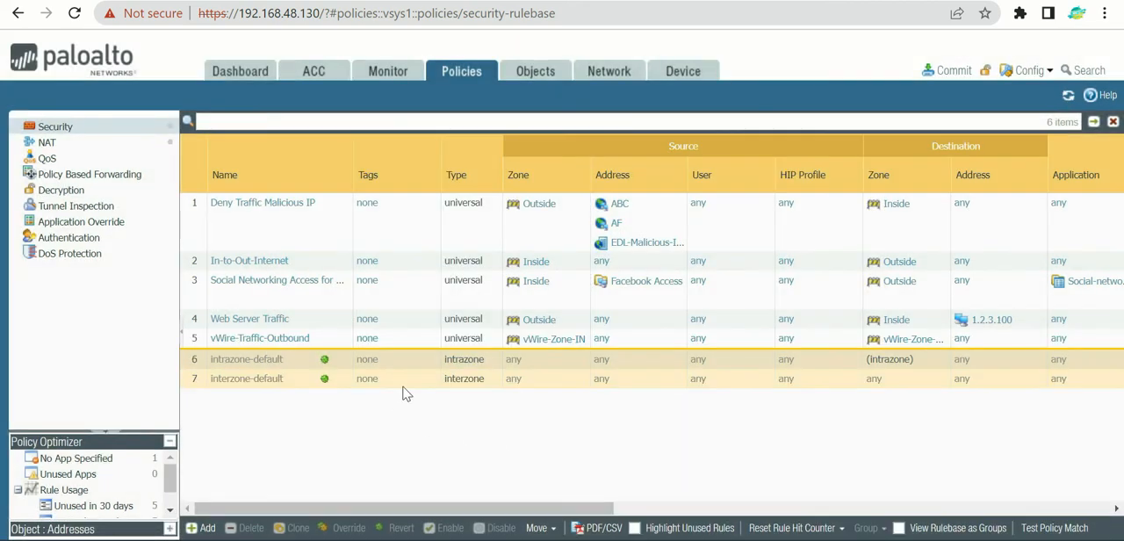
Step: Move the vWire-Traffic-Outbound rule to the first position in the security rulebase
{"action": "left_click", "coordinate": [406, 339]}
{"action": "left_click_drag", "start_coordinate": [406, 341], "coordinate": [415, 201]}
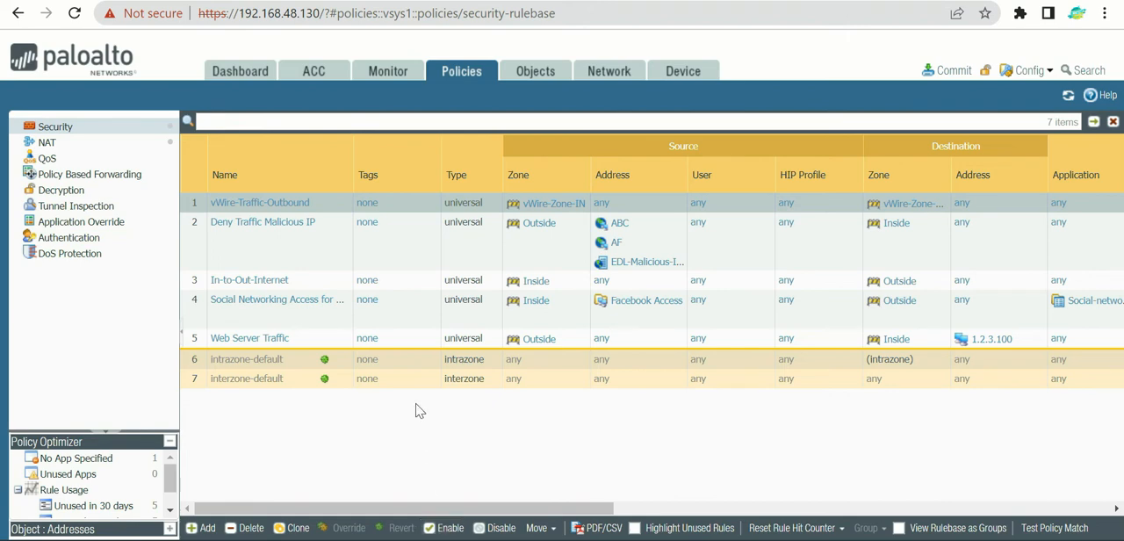
Step: Add another security policy rule named vWire-Traffic-Inbound
{"action": "left_click", "coordinate": [202, 528]}
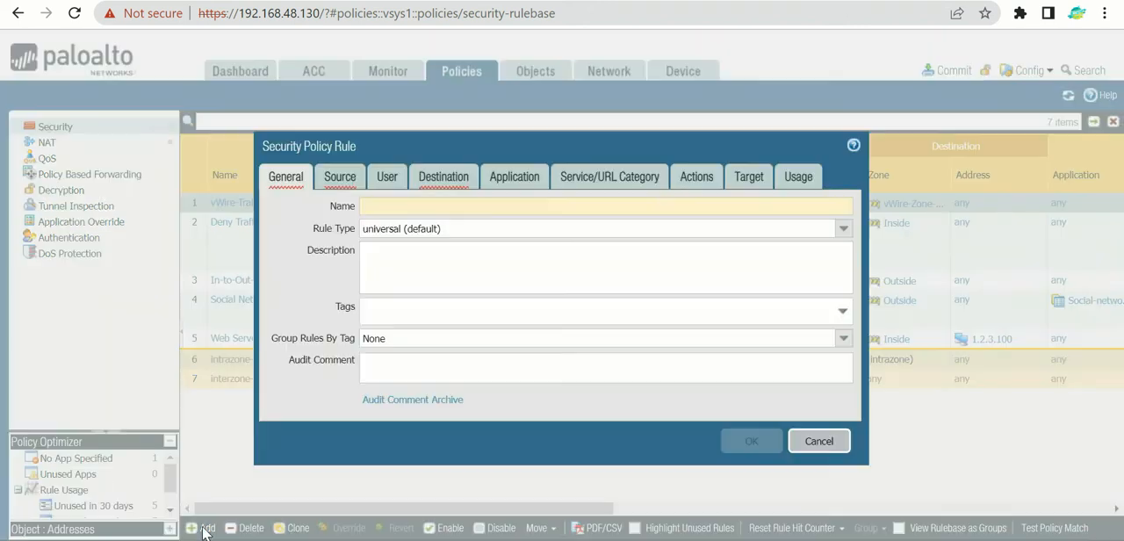
{"action": "type", "text": "v"}
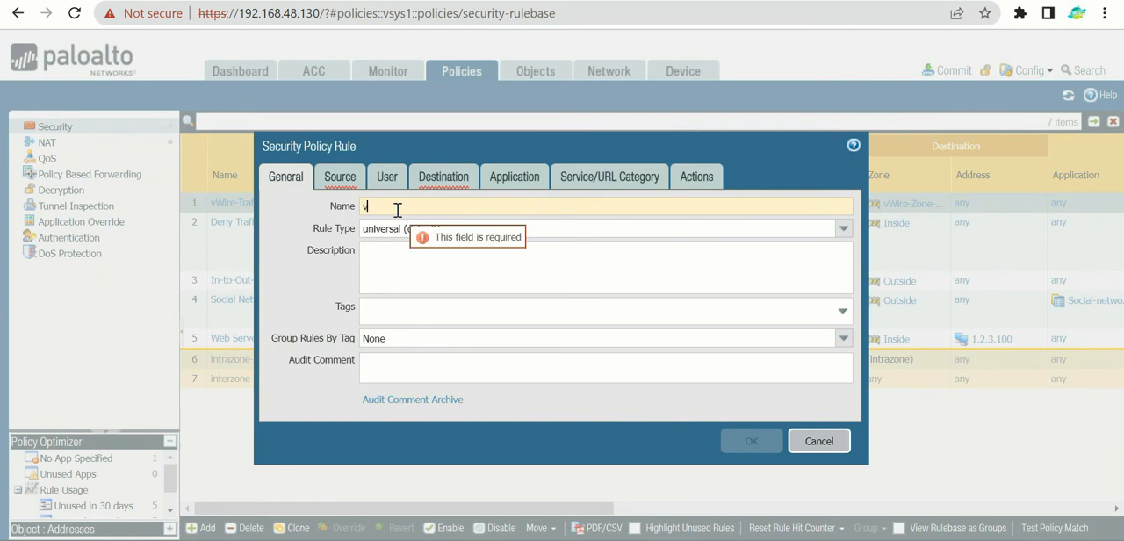
{"action": "type", "text": "Wire-"}
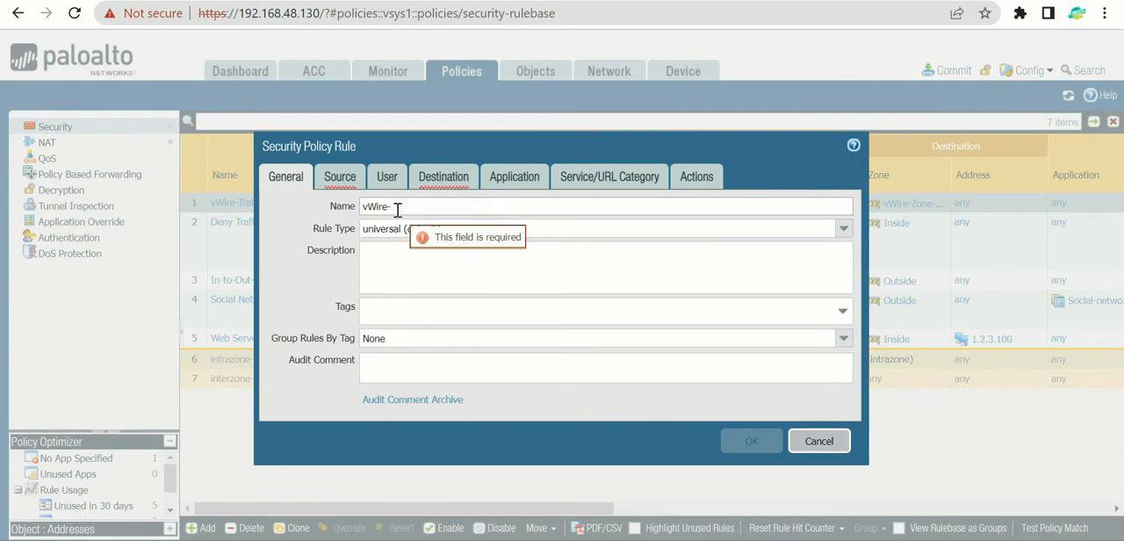
{"action": "type", "text": "Traffic-Inbo"}
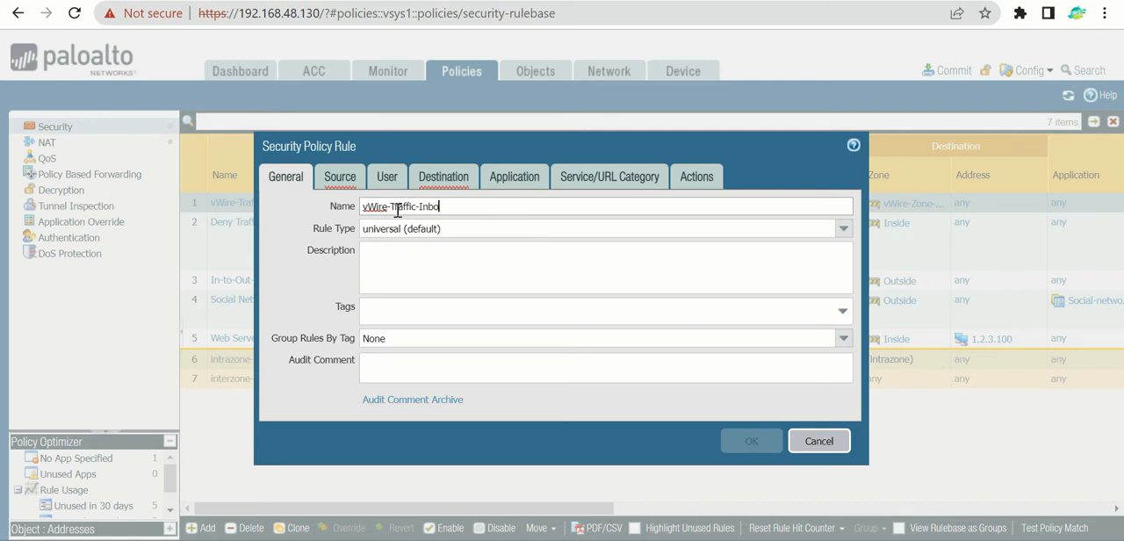
{"action": "type", "text": "und"}
Step: Set the inbound rule's source zone to vWire-Zone-OUT and its destination zone to vWire-Zone-IN
{"action": "left_click", "coordinate": [339, 178]}
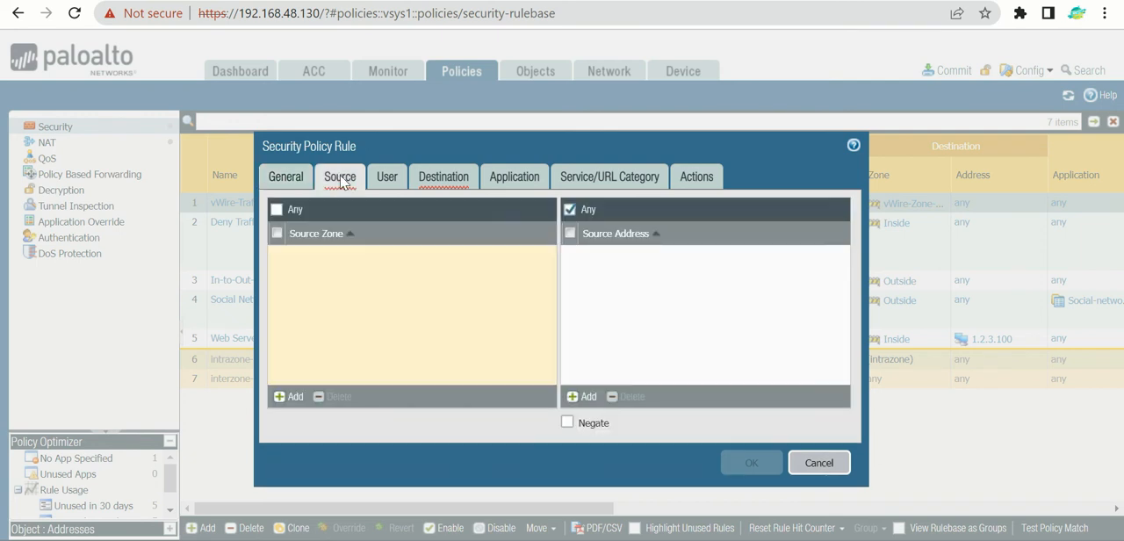
{"action": "left_click", "coordinate": [295, 397]}
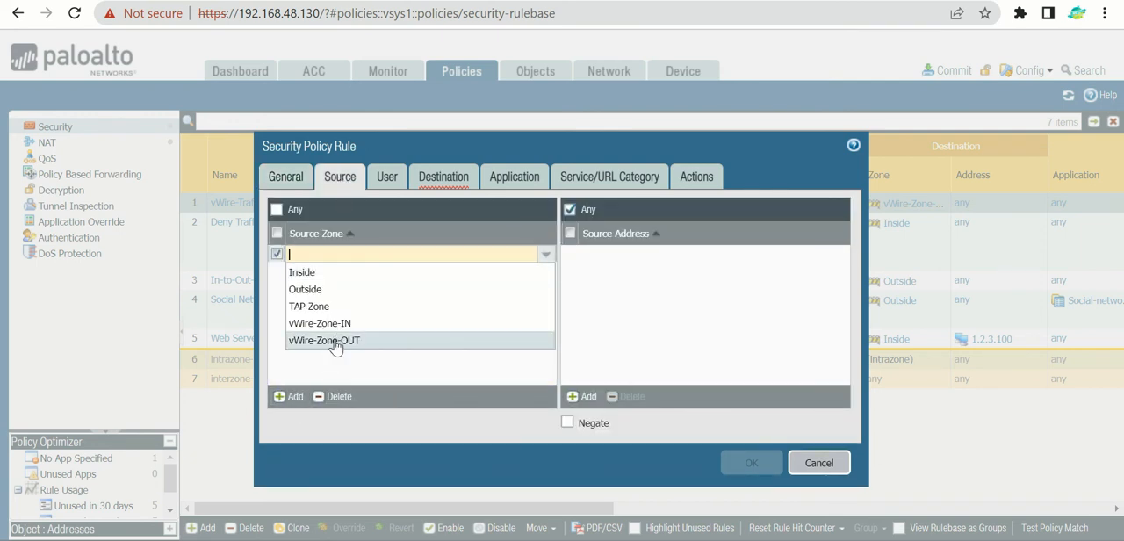
{"action": "left_click", "coordinate": [334, 341]}
{"action": "left_click", "coordinate": [350, 333]}
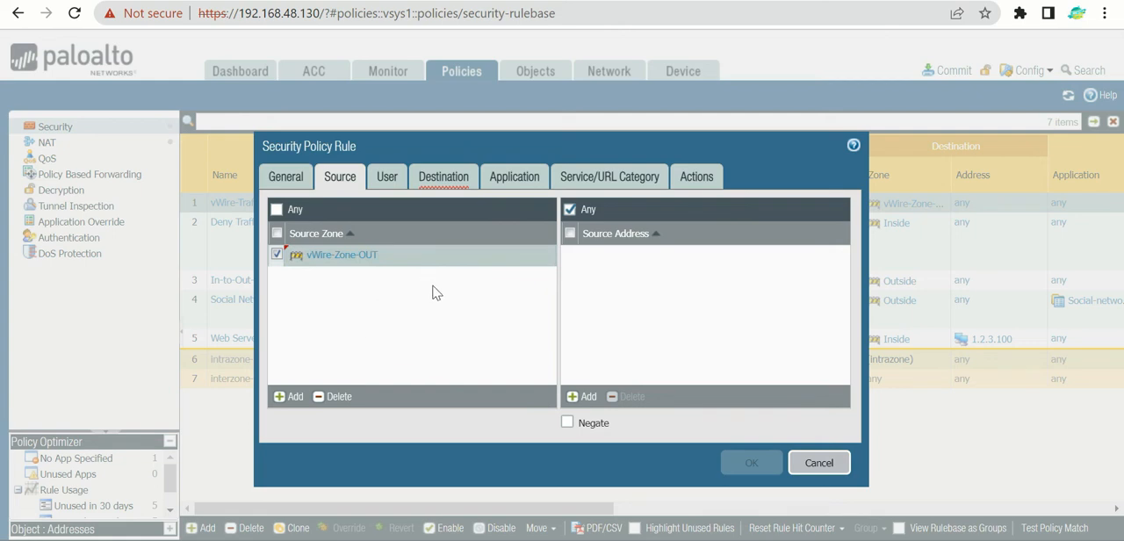
{"action": "left_click", "coordinate": [440, 180]}
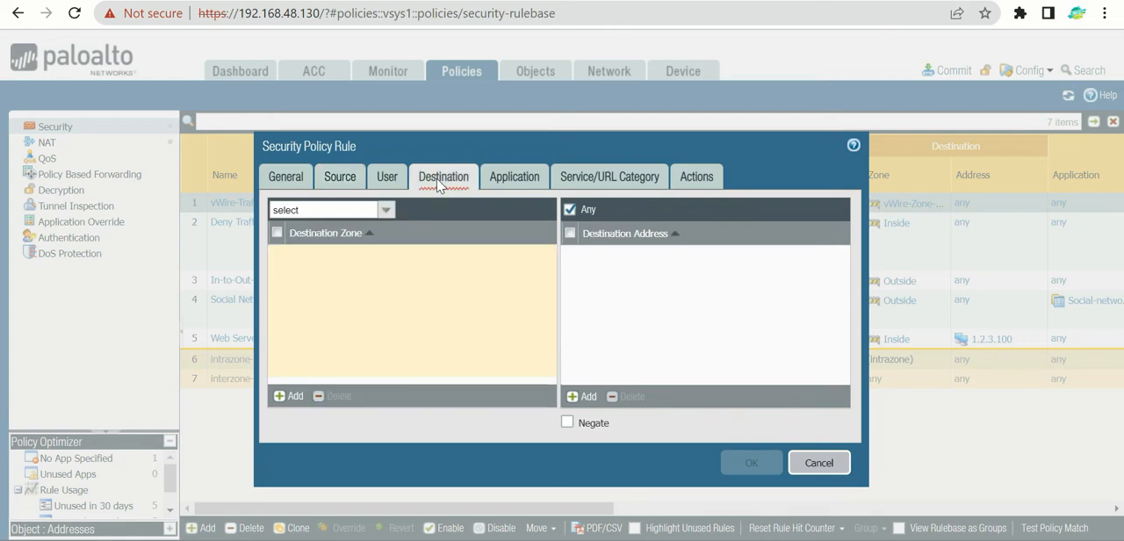
{"action": "left_click", "coordinate": [293, 396]}
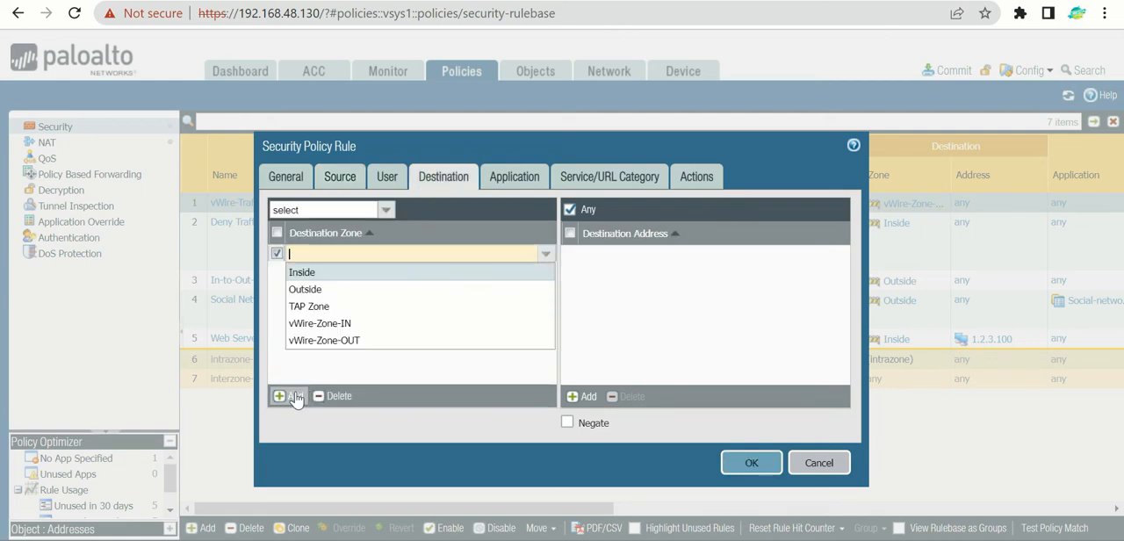
{"action": "left_click", "coordinate": [344, 325]}
{"action": "left_click", "coordinate": [430, 322]}
Step: Review the inbound rule's application, service and action settings, and save the rule with the Allow action
{"action": "left_click", "coordinate": [517, 179]}
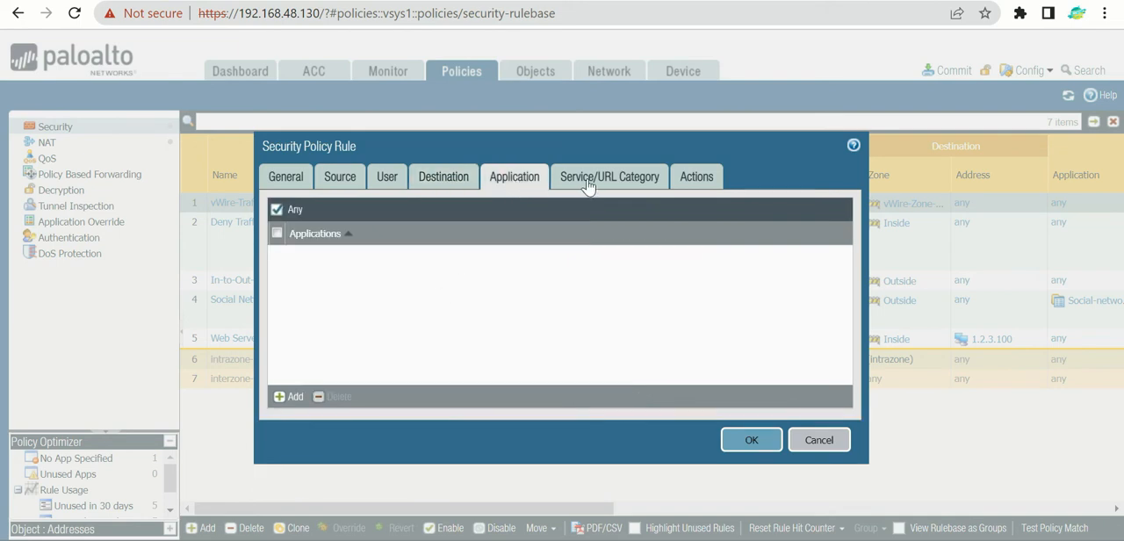
{"action": "left_click", "coordinate": [588, 183]}
{"action": "left_click", "coordinate": [710, 180]}
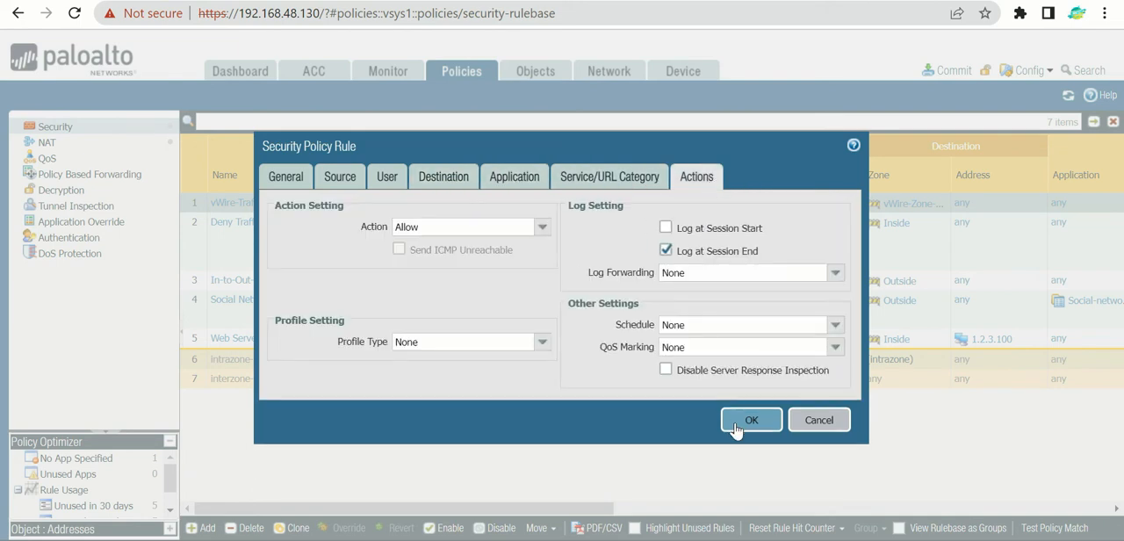
{"action": "left_click", "coordinate": [750, 419]}
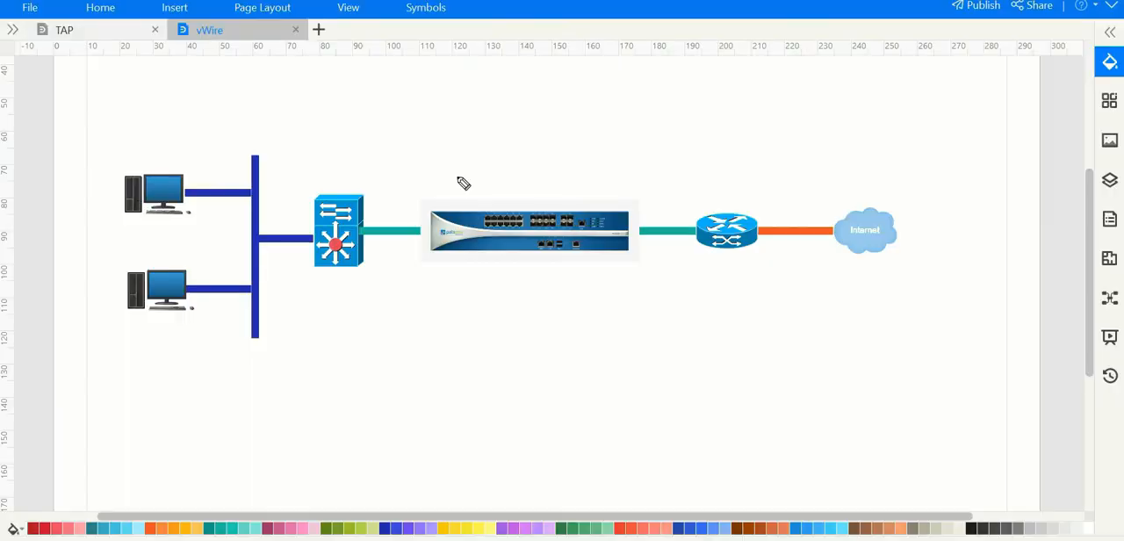
Step: On the vWire diagram, label the firewall's switch-side link V4 and IN, and its router-side link V5 and OUT
{"action": "mouse_move", "coordinate": [386, 188]}
{"action": "left_mouse_down"}
{"action": "mouse_move", "coordinate": [403, 228]}
{"action": "mouse_move", "coordinate": [409, 181]}
{"action": "mouse_move", "coordinate": [436, 207]}
{"action": "left_mouse_up"}
{"action": "left_click_drag", "start_coordinate": [427, 173], "coordinate": [446, 191]}
{"action": "mouse_move", "coordinate": [615, 164]}
{"action": "left_mouse_down"}
{"action": "mouse_move", "coordinate": [639, 204]}
{"action": "mouse_move", "coordinate": [644, 152]}
{"action": "mouse_move", "coordinate": [678, 172]}
{"action": "mouse_move", "coordinate": [651, 192]}
{"action": "left_mouse_up"}
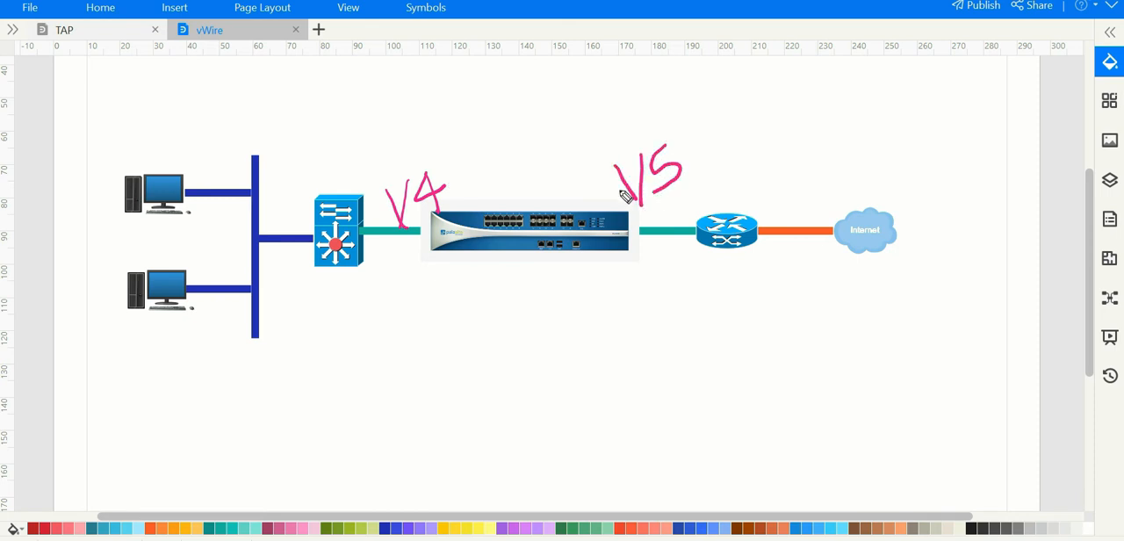
{"action": "mouse_move", "coordinate": [350, 138]}
{"action": "left_mouse_down"}
{"action": "mouse_move", "coordinate": [371, 182]}
{"action": "mouse_move", "coordinate": [383, 158]}
{"action": "mouse_move", "coordinate": [404, 154]}
{"action": "left_mouse_up"}
{"action": "mouse_move", "coordinate": [622, 100]}
{"action": "left_mouse_down"}
{"action": "mouse_move", "coordinate": [615, 137]}
{"action": "mouse_move", "coordinate": [623, 102]}
{"action": "mouse_move", "coordinate": [658, 98]}
{"action": "mouse_move", "coordinate": [681, 114]}
{"action": "mouse_move", "coordinate": [696, 76]}
{"action": "left_mouse_up"}
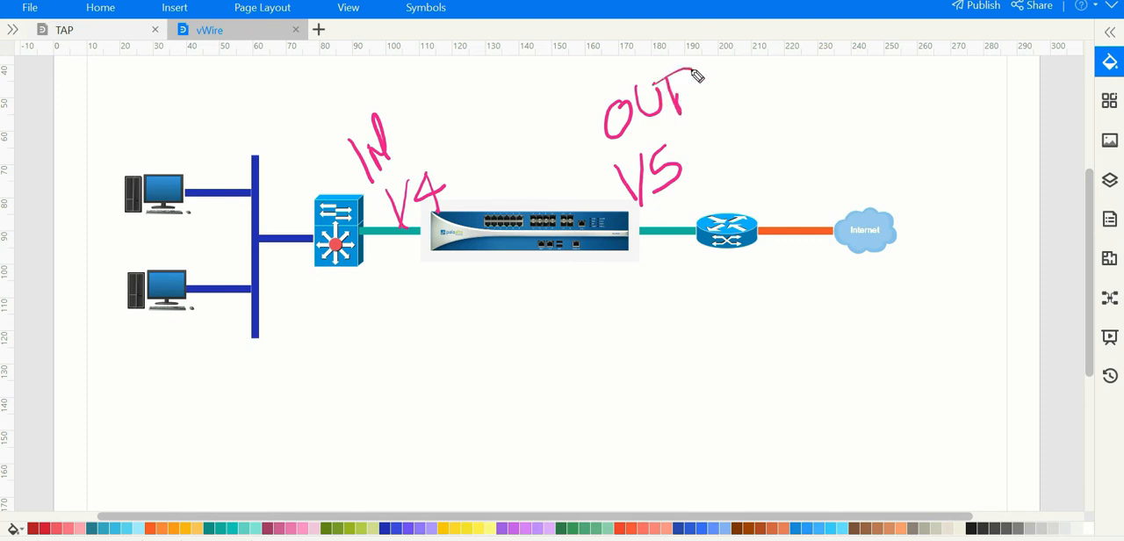
Step: Draw an arrow from the computers to the firewall, write the vWire IN zone name beneath it, and mark the router-side exit
{"action": "mouse_move", "coordinate": [113, 370]}
{"action": "left_mouse_down"}
{"action": "mouse_move", "coordinate": [369, 289]}
{"action": "mouse_move", "coordinate": [400, 308]}
{"action": "left_mouse_up"}
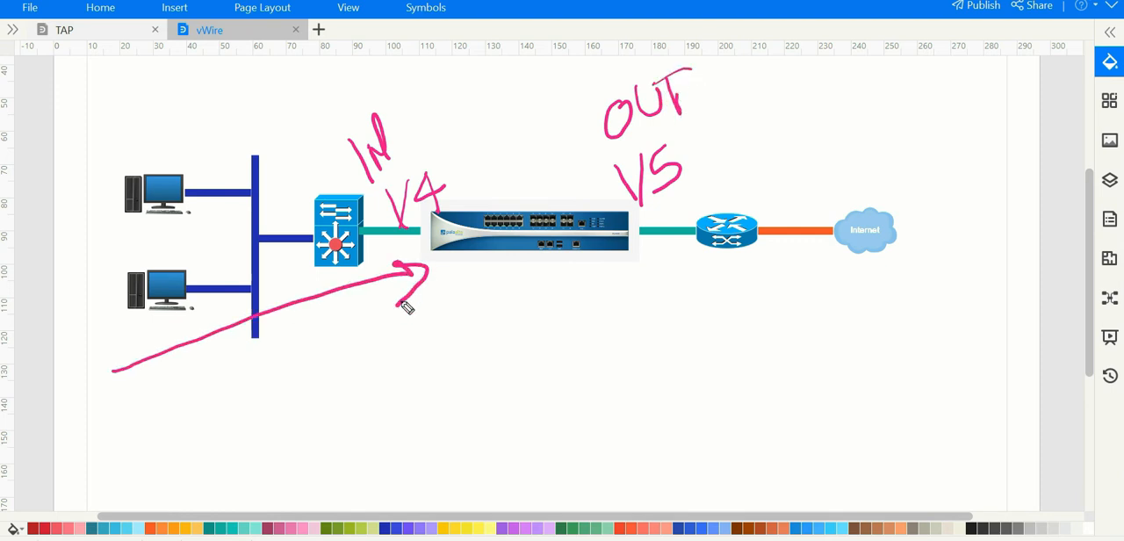
{"action": "mouse_move", "coordinate": [353, 359]}
{"action": "left_mouse_down"}
{"action": "mouse_move", "coordinate": [380, 376]}
{"action": "mouse_move", "coordinate": [406, 351]}
{"action": "mouse_move", "coordinate": [412, 309]}
{"action": "mouse_move", "coordinate": [459, 316]}
{"action": "mouse_move", "coordinate": [500, 290]}
{"action": "mouse_move", "coordinate": [526, 294]}
{"action": "mouse_move", "coordinate": [536, 262]}
{"action": "mouse_move", "coordinate": [582, 283]}
{"action": "left_mouse_up"}
{"action": "left_click_drag", "start_coordinate": [648, 234], "coordinate": [731, 171]}
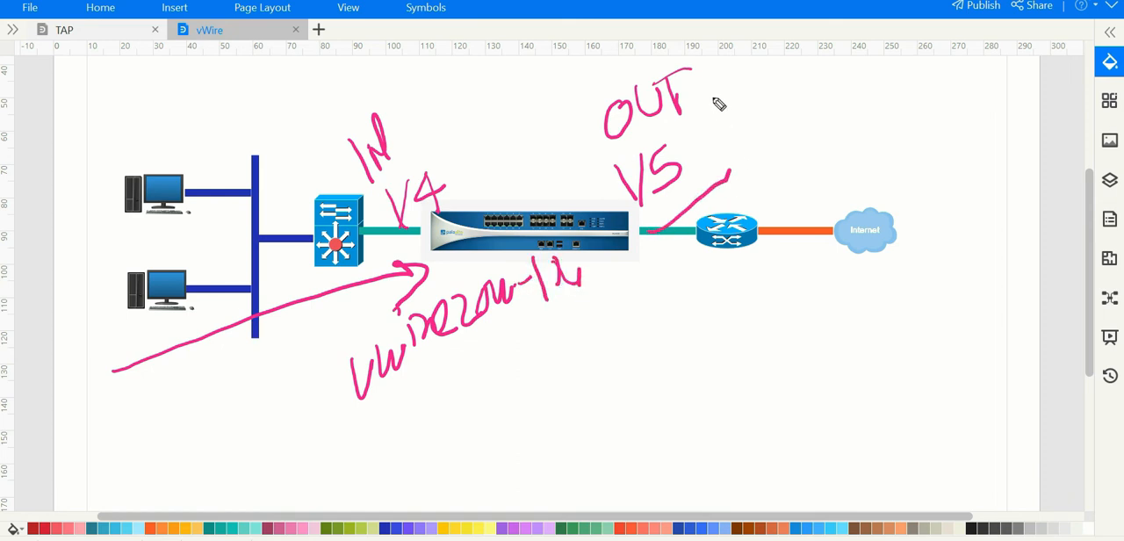
{"action": "mouse_move", "coordinate": [717, 99]}
{"action": "left_mouse_down"}
{"action": "mouse_move", "coordinate": [755, 99]}
{"action": "mouse_move", "coordinate": [790, 77]}
{"action": "mouse_move", "coordinate": [809, 98]}
{"action": "mouse_move", "coordinate": [846, 108]}
{"action": "left_mouse_up"}
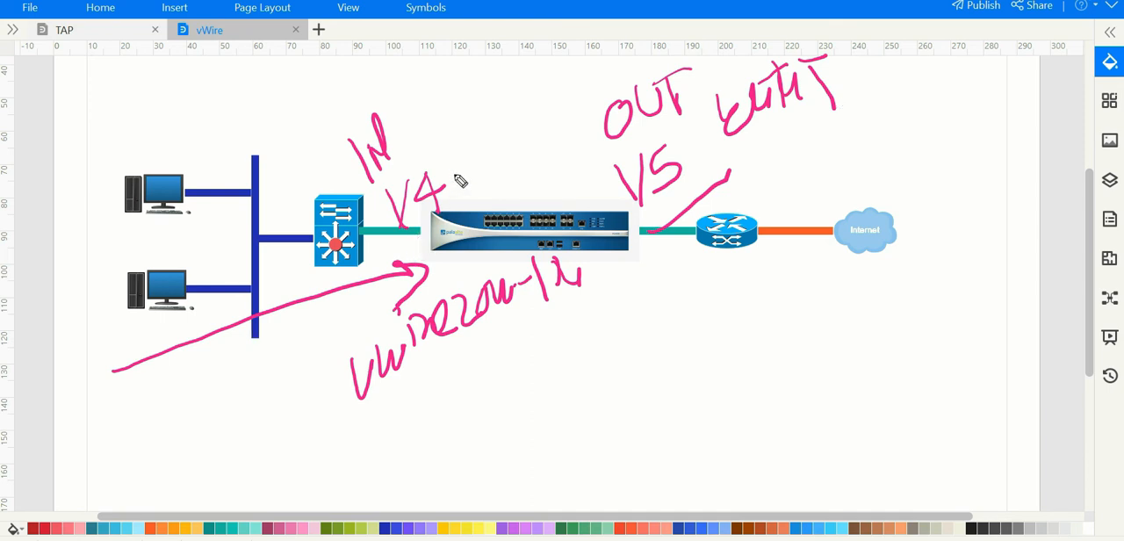
Step: Circle V4 and the area below the router-side link, and draw an arrow from the zone name towards a handwritten note
{"action": "left_click_drag", "start_coordinate": [461, 182], "coordinate": [402, 191]}
{"action": "mouse_move", "coordinate": [646, 249]}
{"action": "left_mouse_down"}
{"action": "mouse_move", "coordinate": [632, 296]}
{"action": "mouse_move", "coordinate": [650, 275]}
{"action": "left_mouse_up"}
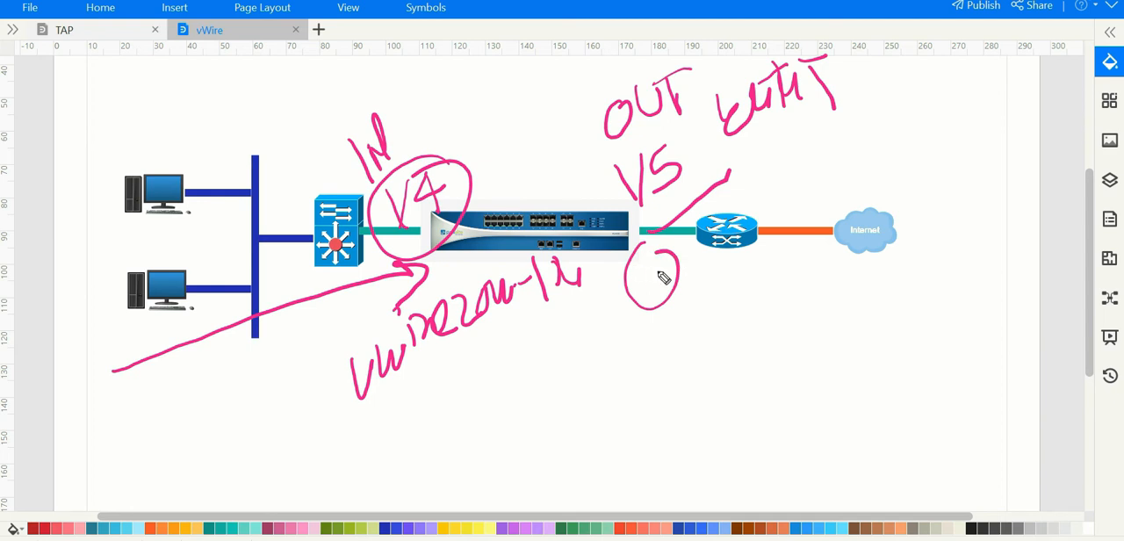
{"action": "mouse_move", "coordinate": [580, 274]}
{"action": "left_mouse_down"}
{"action": "mouse_move", "coordinate": [651, 446]}
{"action": "mouse_move", "coordinate": [667, 397]}
{"action": "left_mouse_up"}
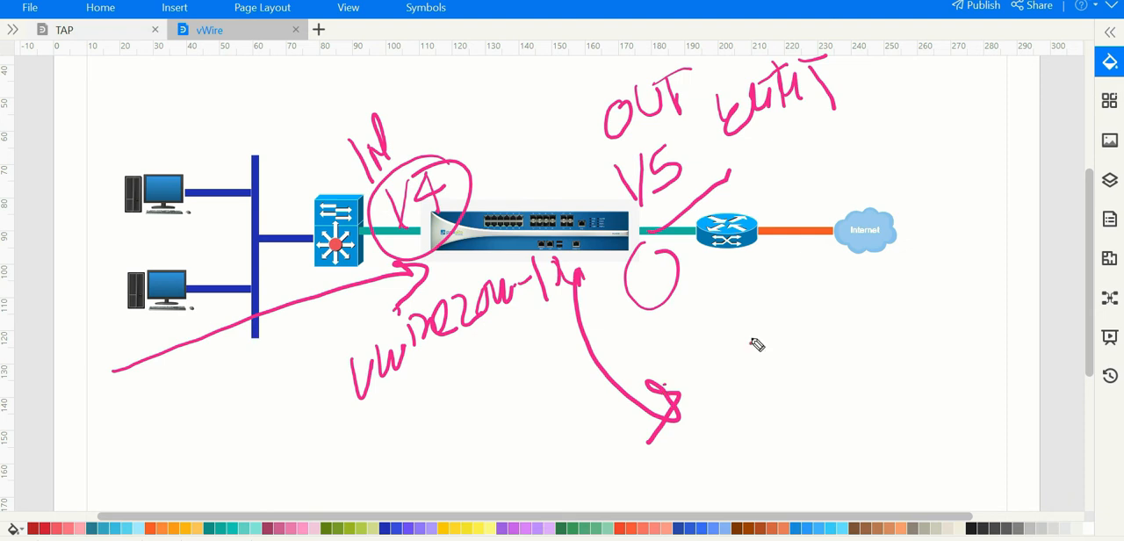
{"action": "left_click_drag", "start_coordinate": [732, 401], "coordinate": [793, 365]}
{"action": "left_click_drag", "start_coordinate": [829, 333], "coordinate": [843, 379]}
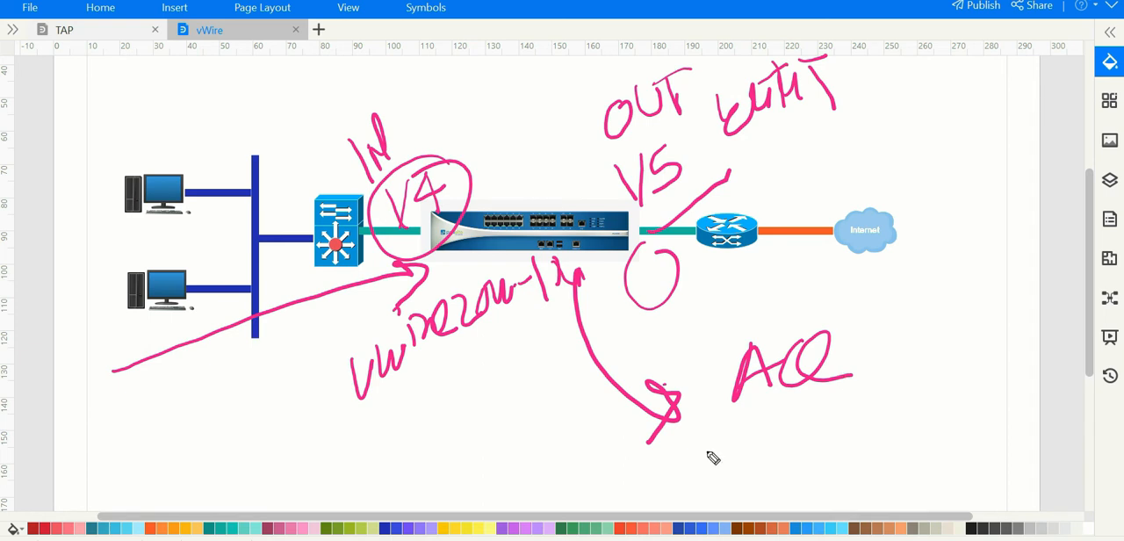
Step: Draw an inbound arrow beside the Internet cloud and a second arrow from the zone name, and clear all the annotations
{"action": "left_click_drag", "start_coordinate": [974, 57], "coordinate": [795, 188]}
{"action": "left_click_drag", "start_coordinate": [836, 139], "coordinate": [790, 188]}
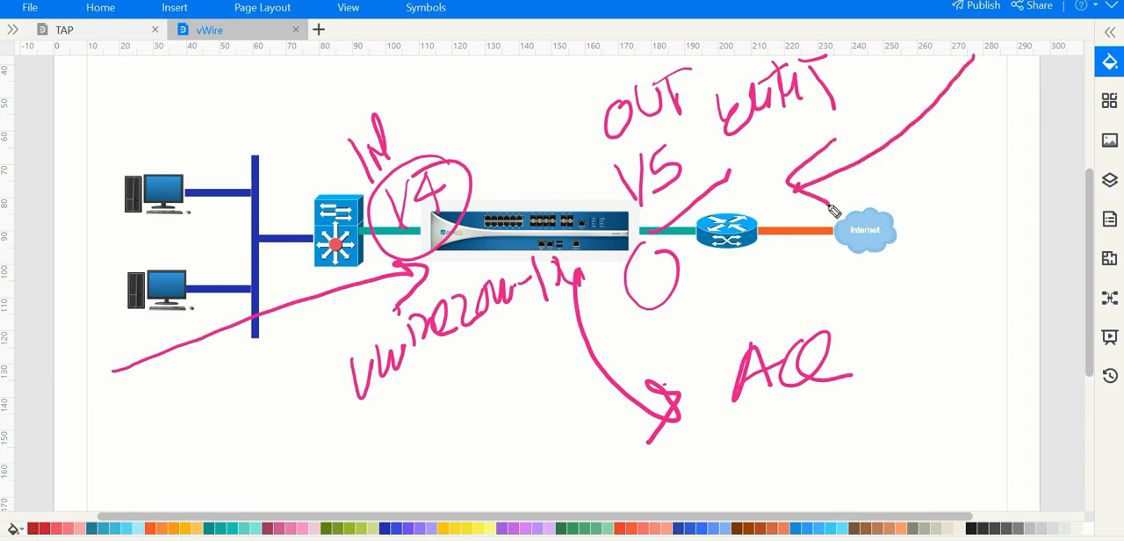
{"action": "mouse_move", "coordinate": [576, 267]}
{"action": "left_mouse_down"}
{"action": "mouse_move", "coordinate": [720, 345]}
{"action": "mouse_move", "coordinate": [681, 365]}
{"action": "left_mouse_up"}
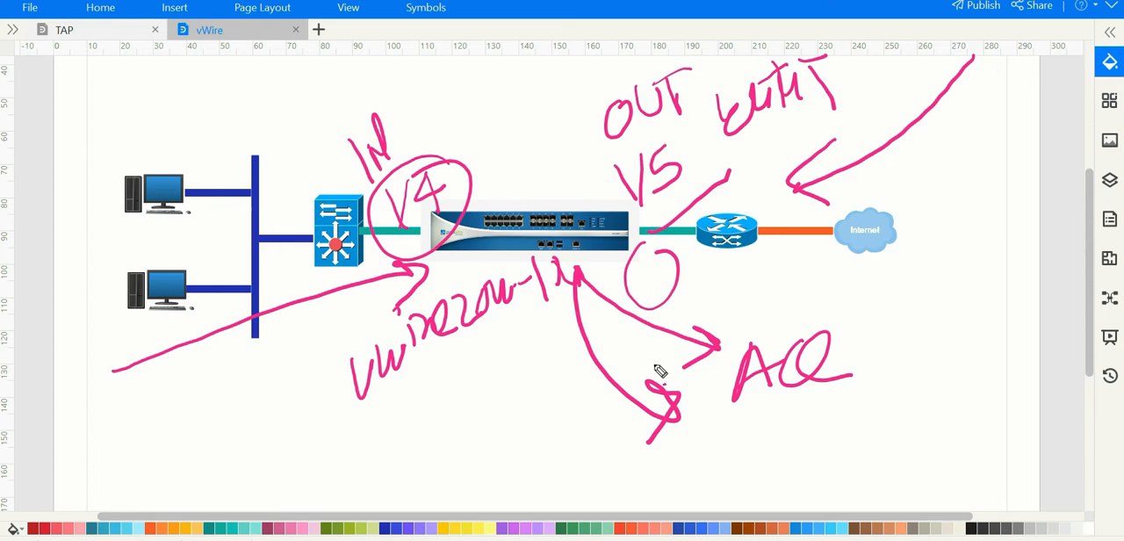
{"action": "key", "text": "e"}
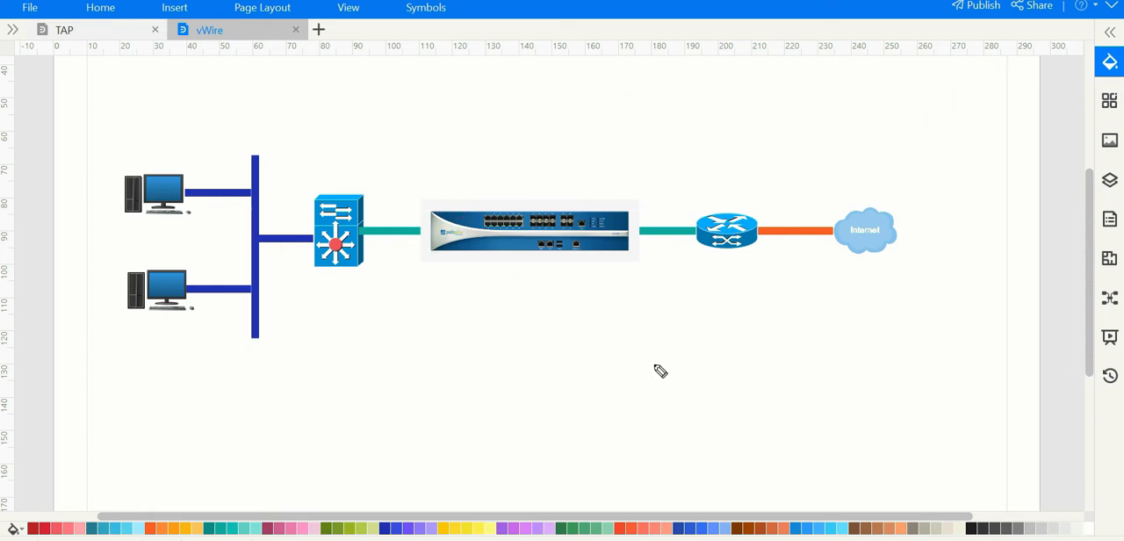
Step: Write Torrent and the underlined address 192.168.10.50 beneath the computers, with an arrow from the firewall to another Torrent note
{"action": "mouse_move", "coordinate": [81, 370]}
{"action": "left_mouse_down"}
{"action": "mouse_move", "coordinate": [115, 354]}
{"action": "mouse_move", "coordinate": [146, 372]}
{"action": "mouse_move", "coordinate": [201, 332]}
{"action": "mouse_move", "coordinate": [226, 357]}
{"action": "mouse_move", "coordinate": [256, 314]}
{"action": "left_mouse_up"}
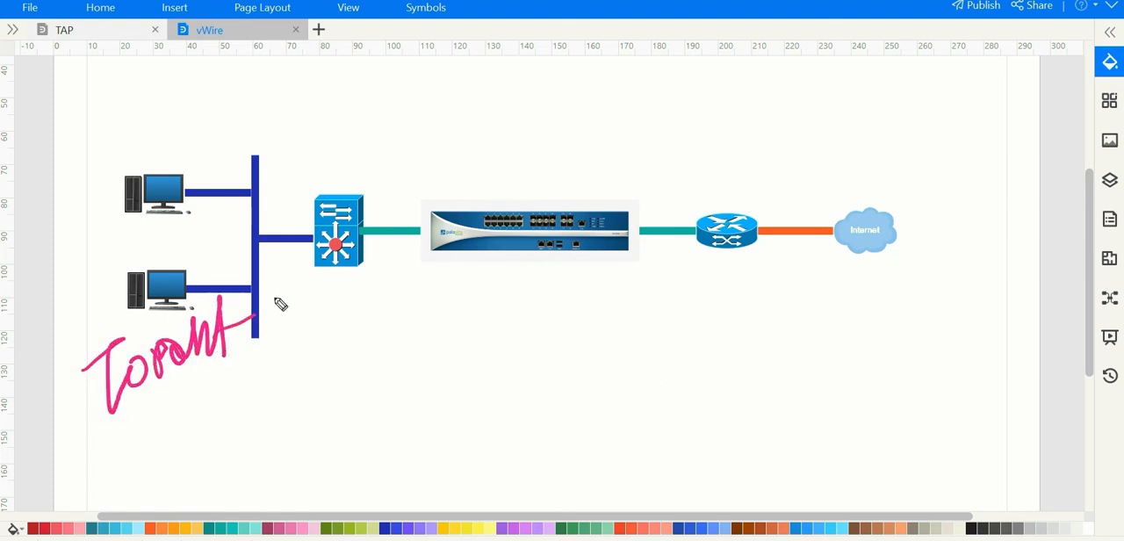
{"action": "mouse_move", "coordinate": [429, 278]}
{"action": "left_mouse_down"}
{"action": "mouse_move", "coordinate": [532, 359]}
{"action": "mouse_move", "coordinate": [582, 381]}
{"action": "mouse_move", "coordinate": [620, 344]}
{"action": "mouse_move", "coordinate": [658, 354]}
{"action": "mouse_move", "coordinate": [708, 334]}
{"action": "mouse_move", "coordinate": [738, 363]}
{"action": "left_mouse_up"}
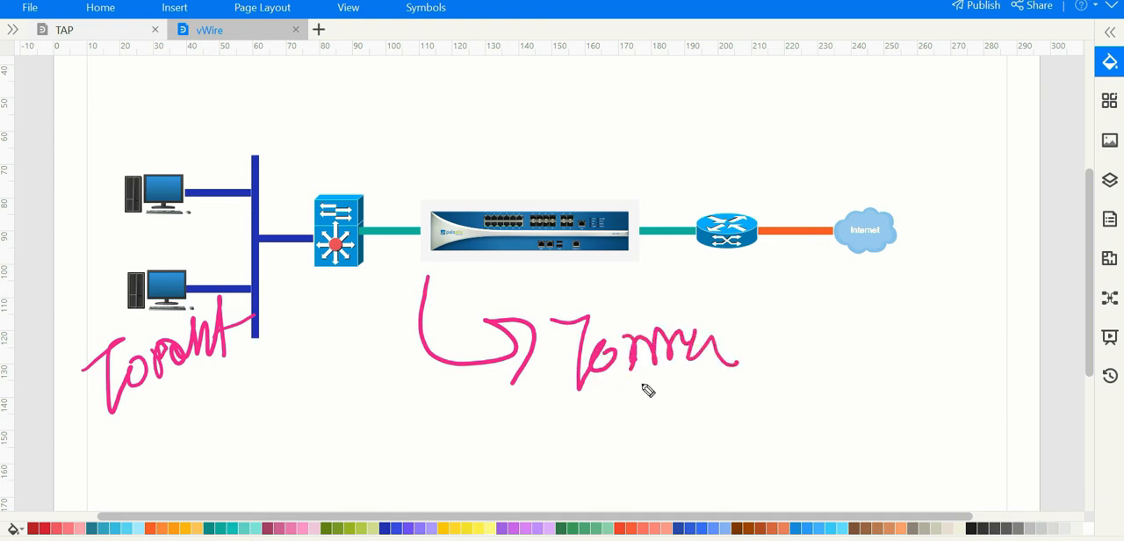
{"action": "mouse_move", "coordinate": [123, 423]}
{"action": "left_mouse_down"}
{"action": "mouse_move", "coordinate": [119, 479]}
{"action": "mouse_move", "coordinate": [161, 426]}
{"action": "mouse_move", "coordinate": [187, 443]}
{"action": "left_mouse_up"}
{"action": "left_click", "coordinate": [191, 451]}
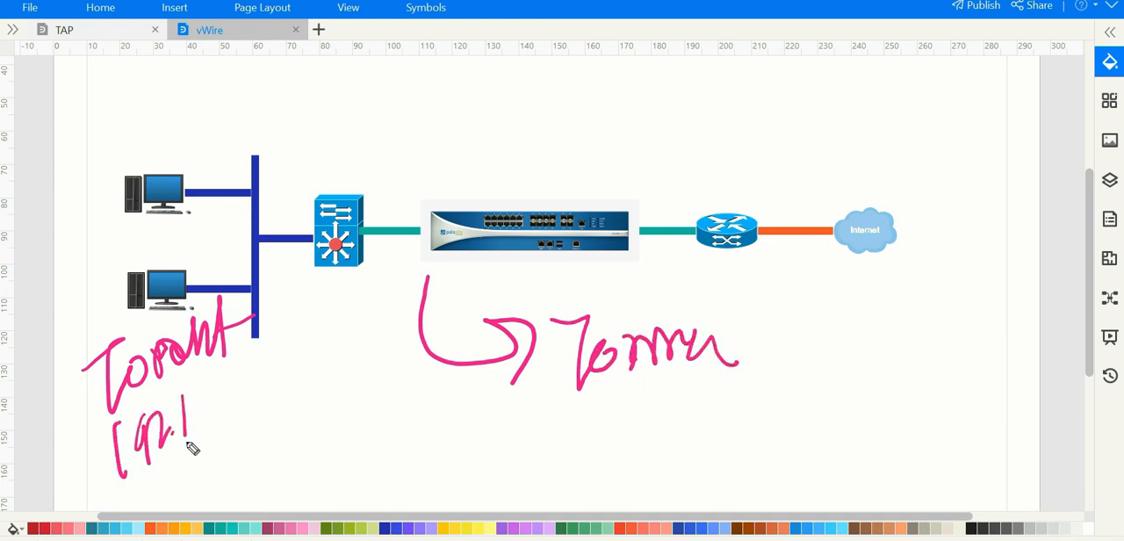
{"action": "left_click_drag", "start_coordinate": [188, 397], "coordinate": [187, 439]}
{"action": "left_click_drag", "start_coordinate": [202, 406], "coordinate": [195, 432]}
{"action": "mouse_move", "coordinate": [217, 386]}
{"action": "left_mouse_down"}
{"action": "mouse_move", "coordinate": [254, 384]}
{"action": "mouse_move", "coordinate": [279, 402]}
{"action": "mouse_move", "coordinate": [266, 375]}
{"action": "left_mouse_up"}
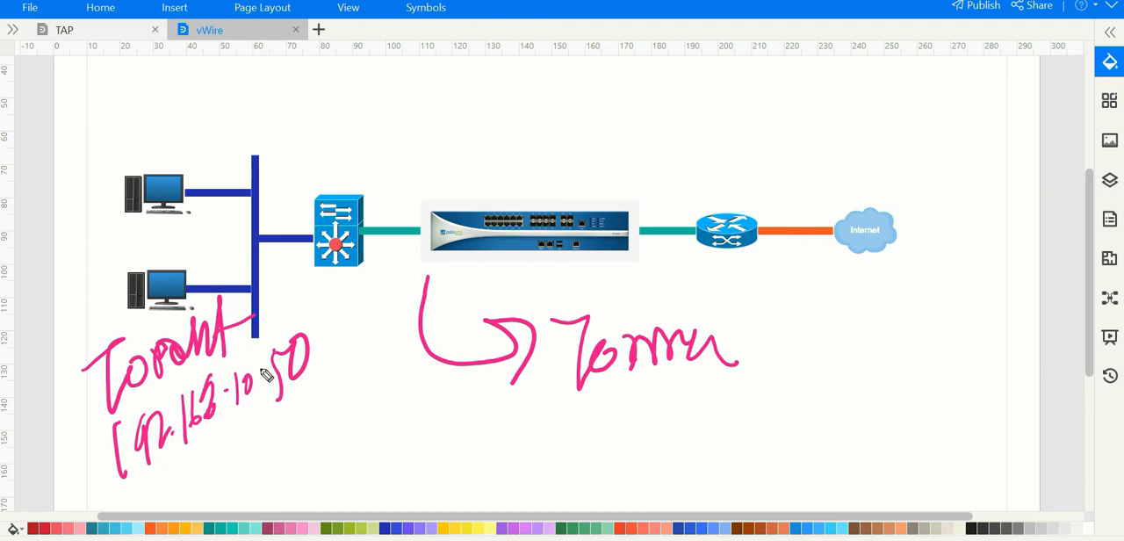
{"action": "left_click_drag", "start_coordinate": [186, 479], "coordinate": [322, 405]}
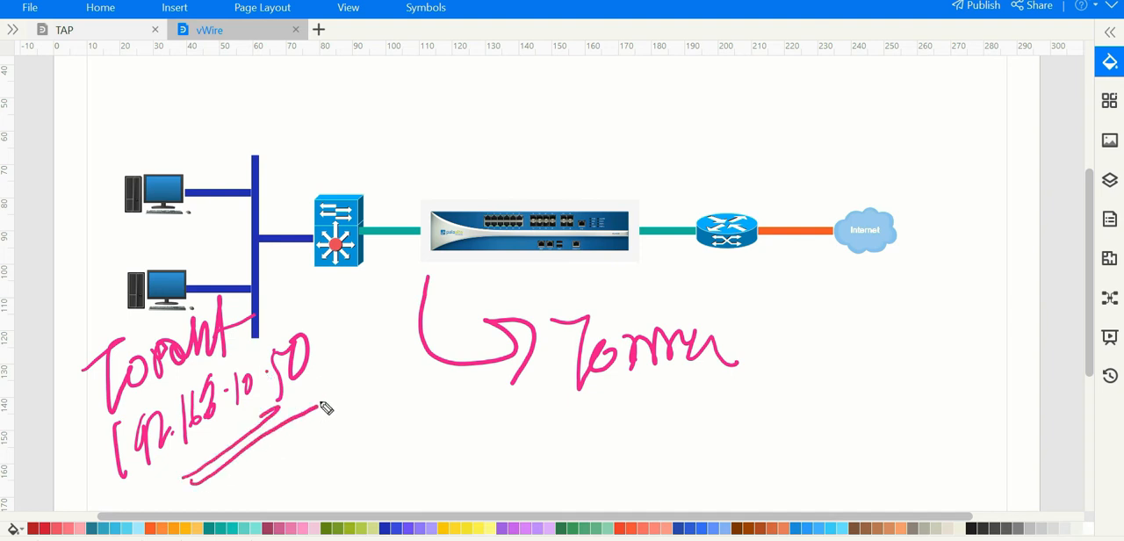
Step: Finish the Torrent note beneath the firewall, clear the annotations and return to the firewall's security rulebase
{"action": "left_click_drag", "start_coordinate": [730, 287], "coordinate": [739, 362]}
{"action": "left_click_drag", "start_coordinate": [738, 325], "coordinate": [768, 309]}
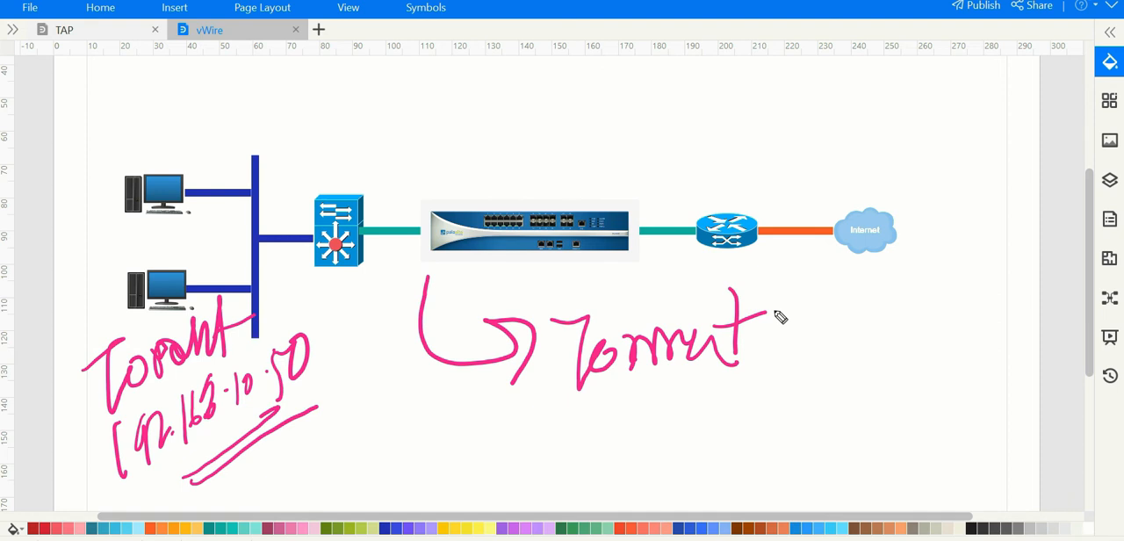
{"action": "key", "text": "e"}
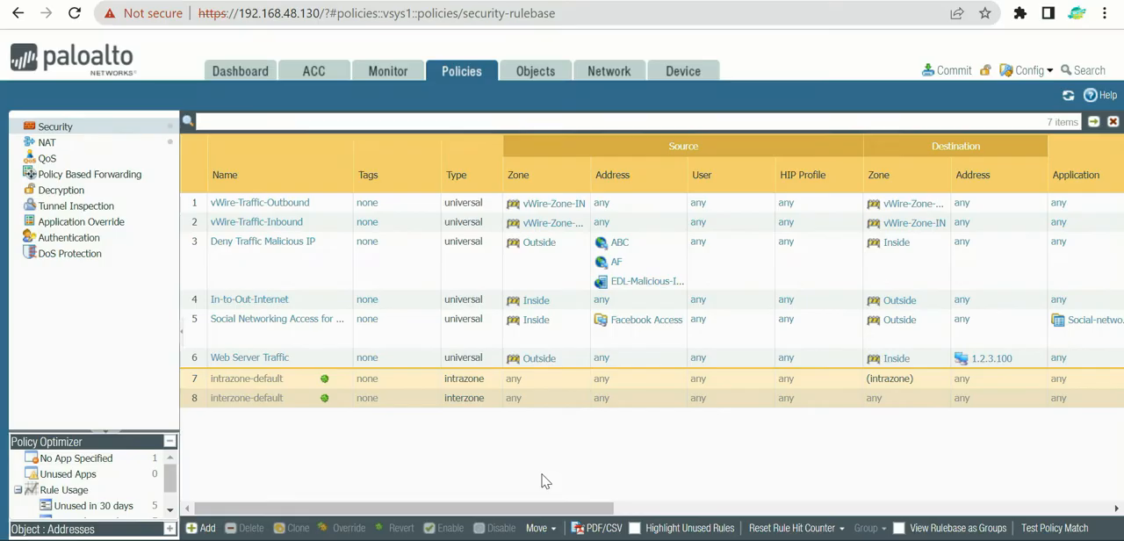
{"action": "left_click", "coordinate": [399, 209]}
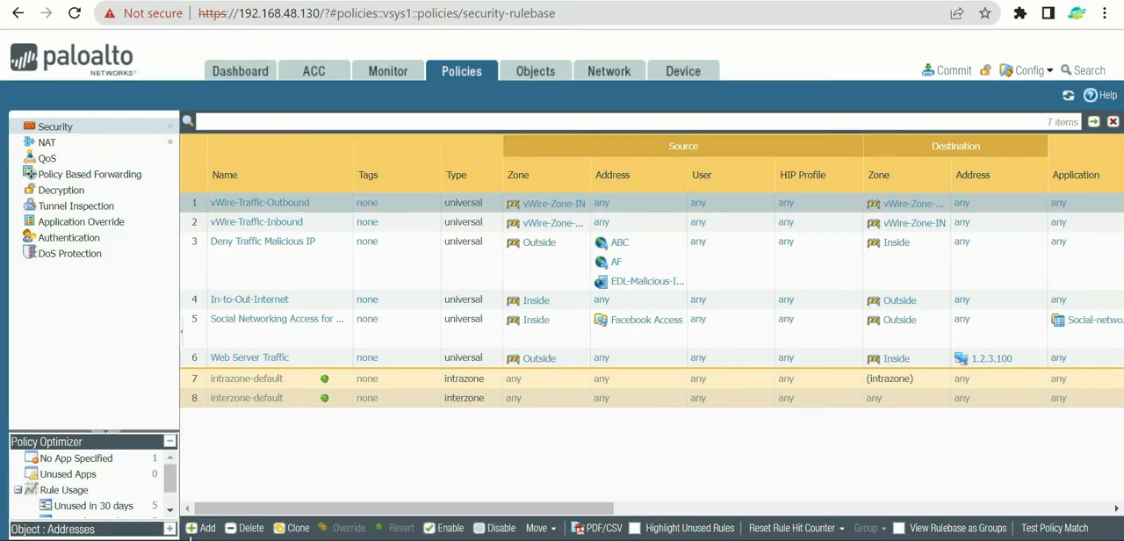
{"action": "left_click", "coordinate": [202, 528]}
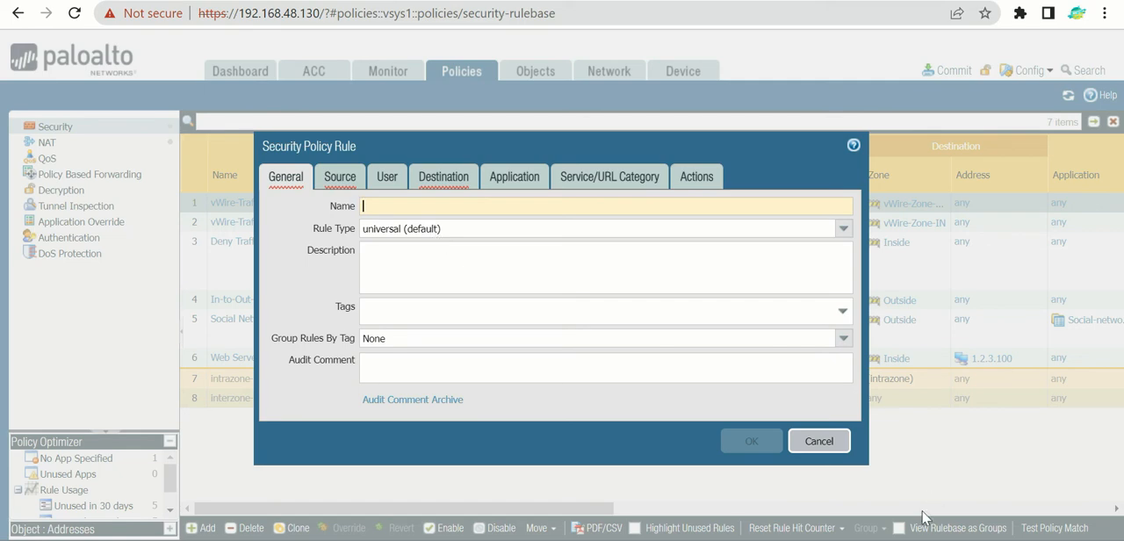
{"action": "left_click", "coordinate": [821, 441]}
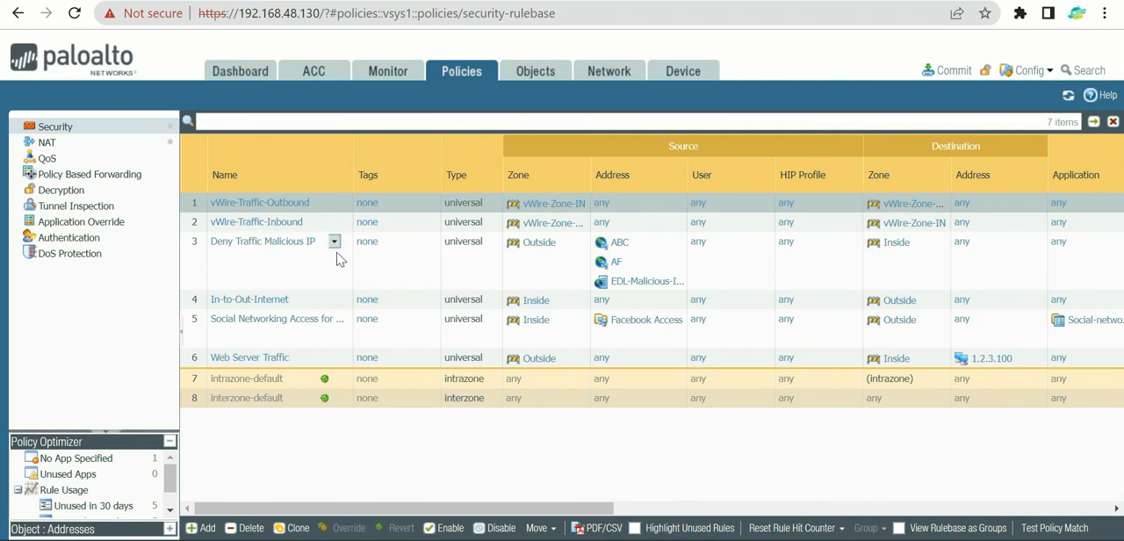
{"action": "left_click", "coordinate": [406, 262]}
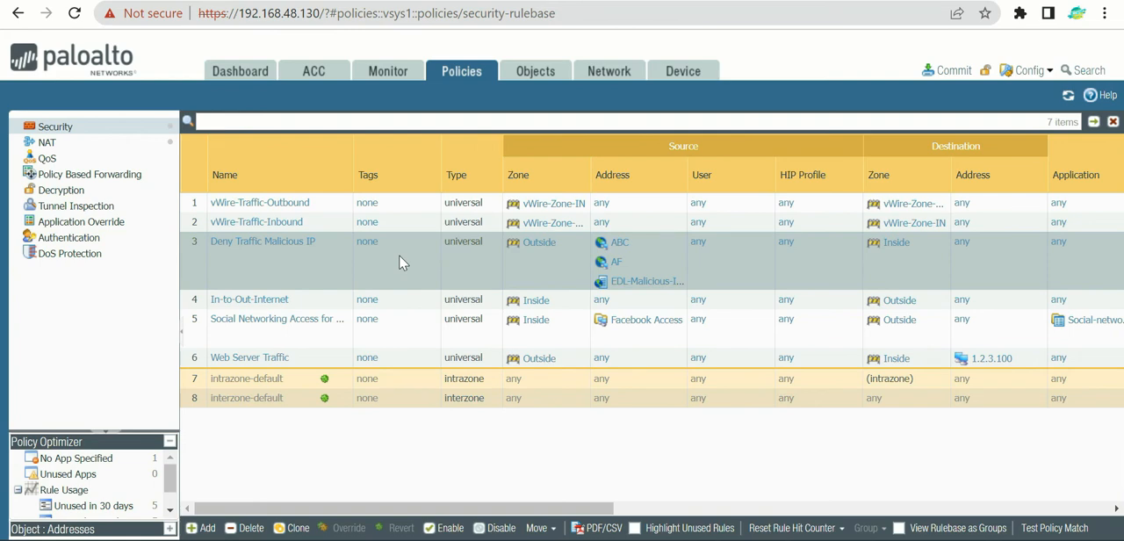
Step: With the vWire-Traffic-Outbound rule selected, start a new security policy rule named Block-Torrent
{"action": "left_click", "coordinate": [397, 204]}
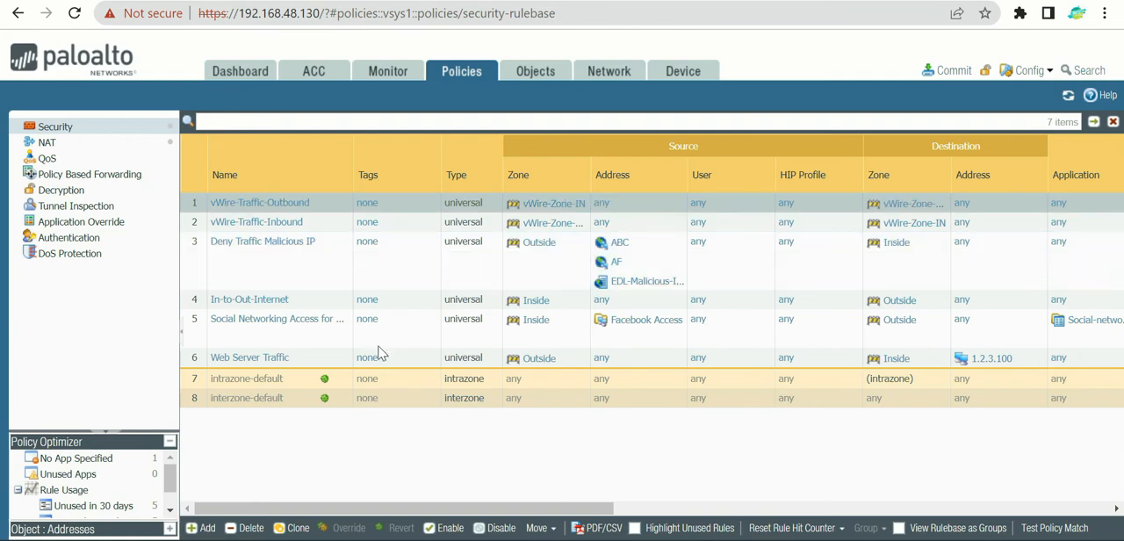
{"action": "left_click", "coordinate": [201, 530]}
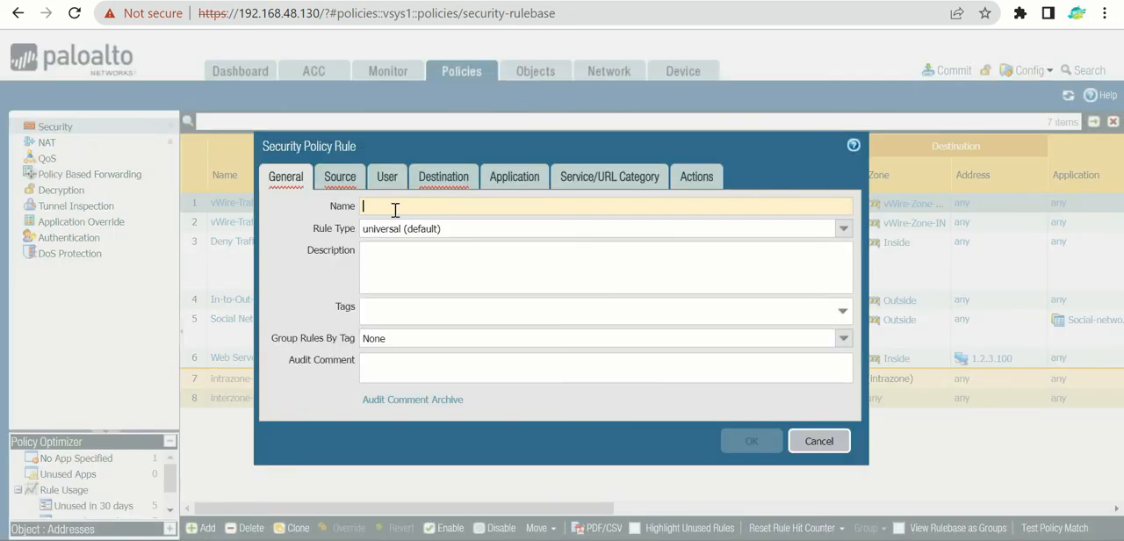
{"action": "type", "text": "B"}
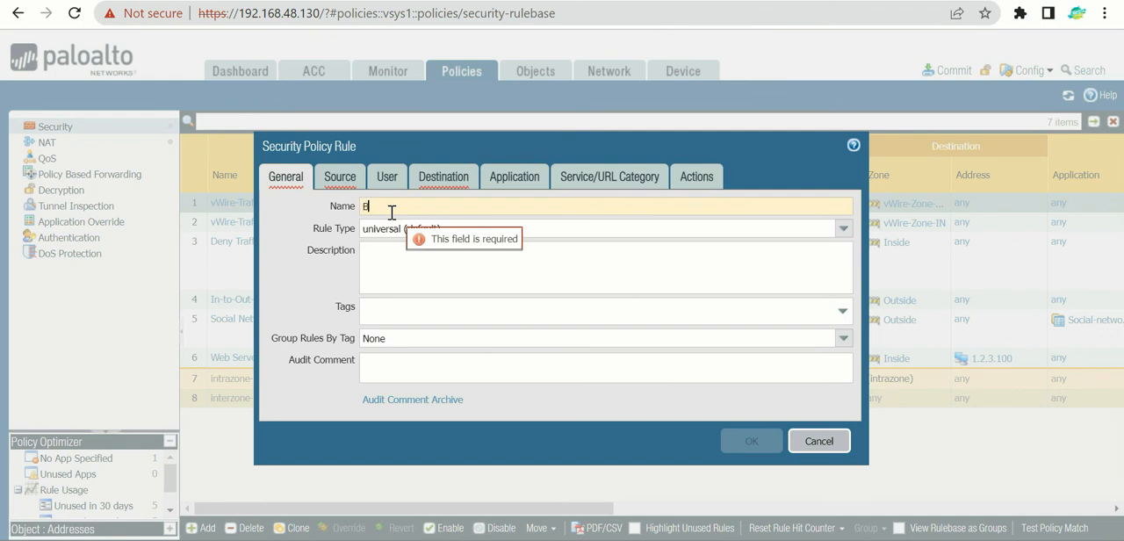
{"action": "type", "text": "lock-"}
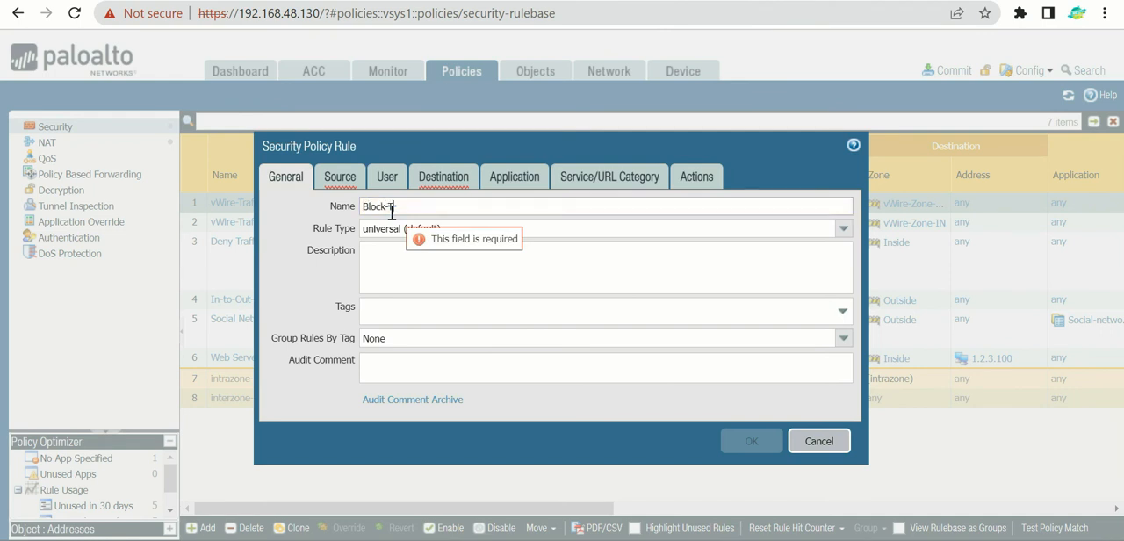
{"action": "type", "text": "Tott"}
{"action": "key", "text": "BackSpace"}
{"action": "key", "text": "BackSpace"}
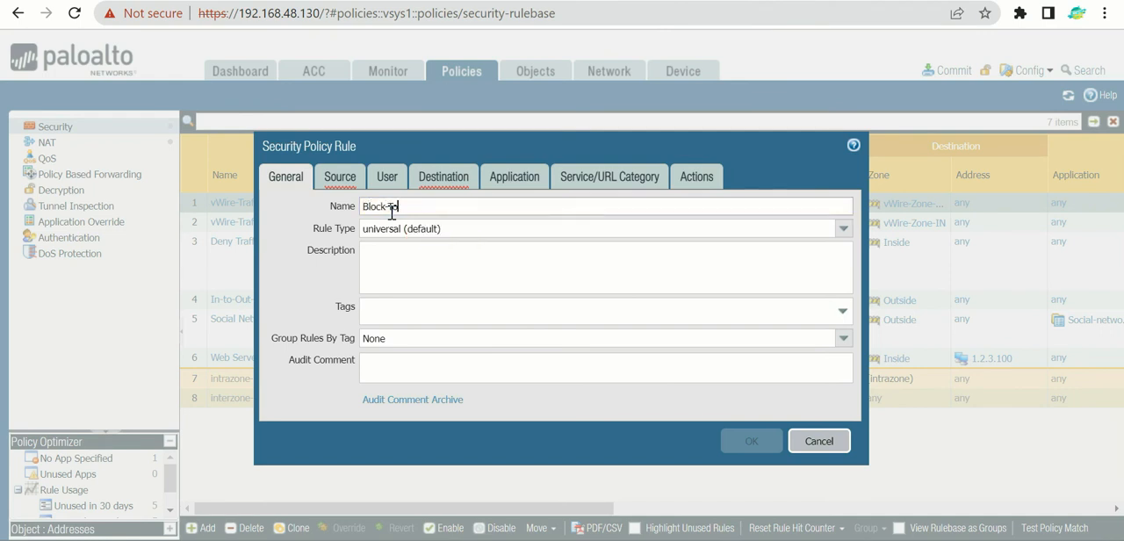
{"action": "type", "text": "rrent"}
Step: Set the Block-Torrent rule's source zone to vWire-Zone-IN
{"action": "left_click", "coordinate": [343, 176]}
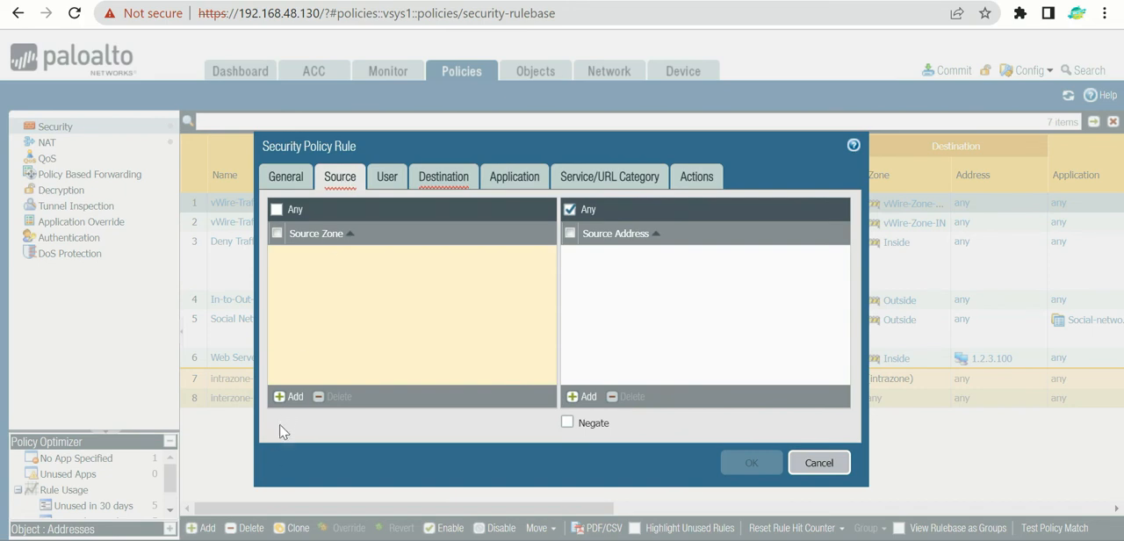
{"action": "left_click", "coordinate": [291, 397]}
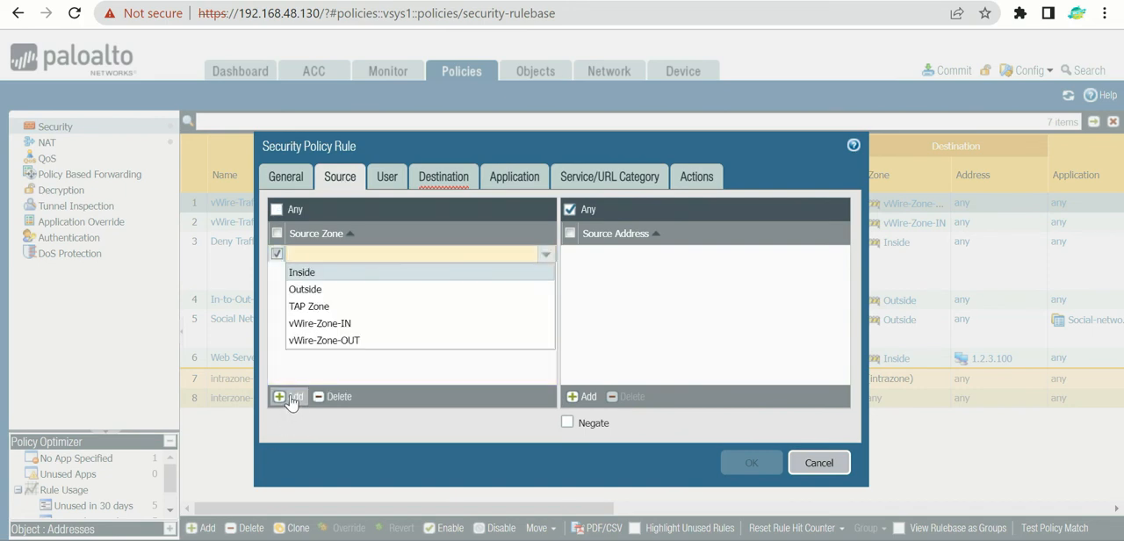
{"action": "left_click", "coordinate": [322, 324]}
{"action": "left_click", "coordinate": [336, 331]}
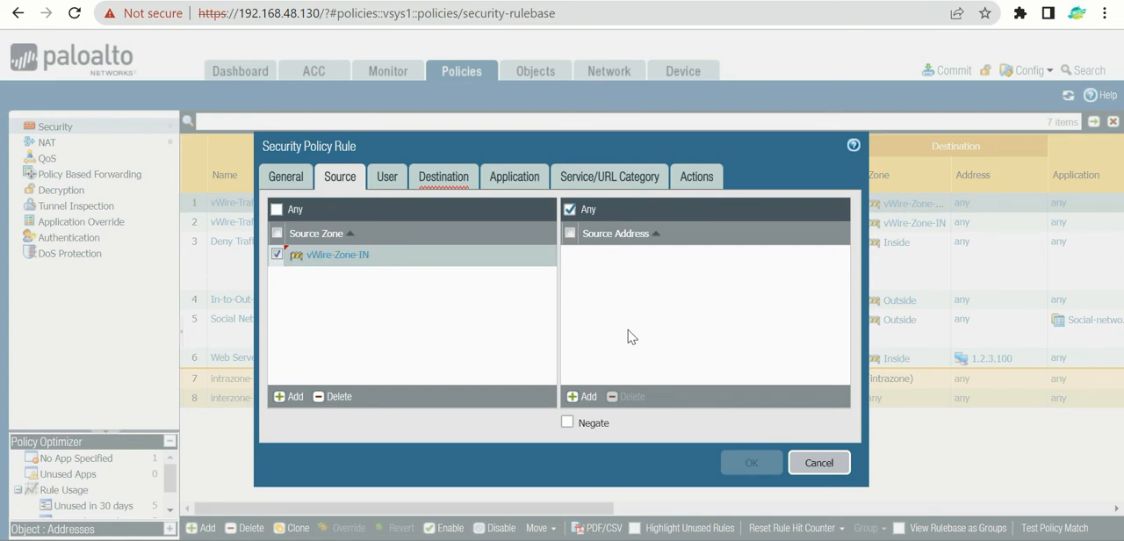
Step: Add 192.168.10.50 as the Block-Torrent rule's source address
{"action": "left_click", "coordinate": [584, 396]}
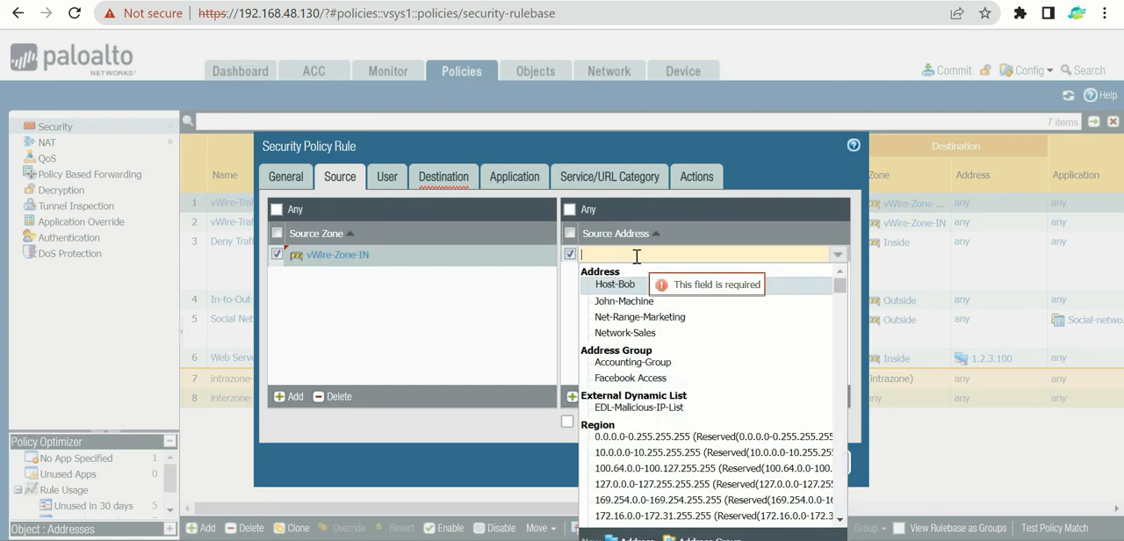
{"action": "type", "text": "192.1"}
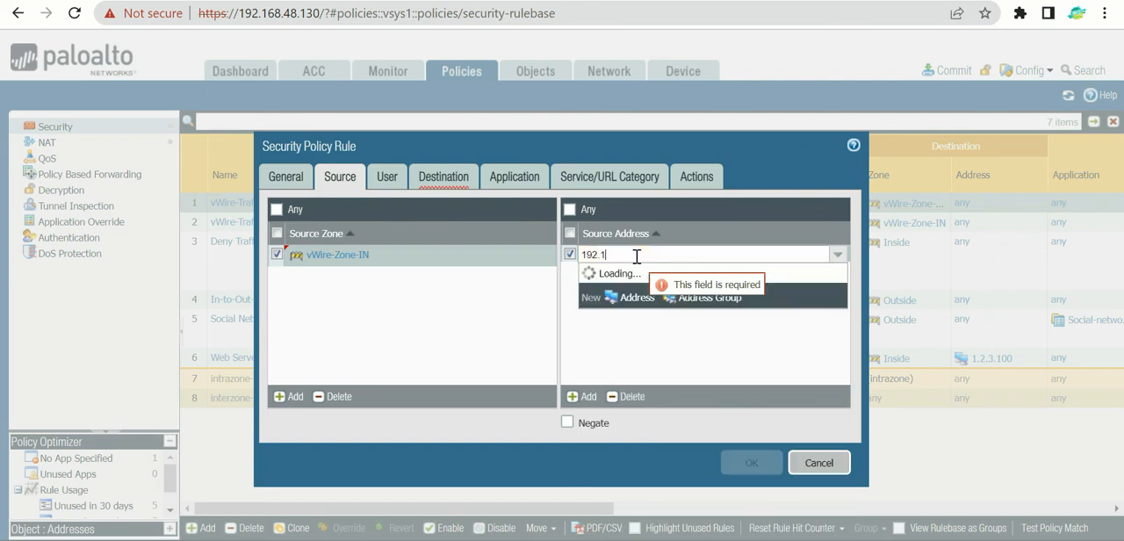
{"action": "type", "text": "68.10"}
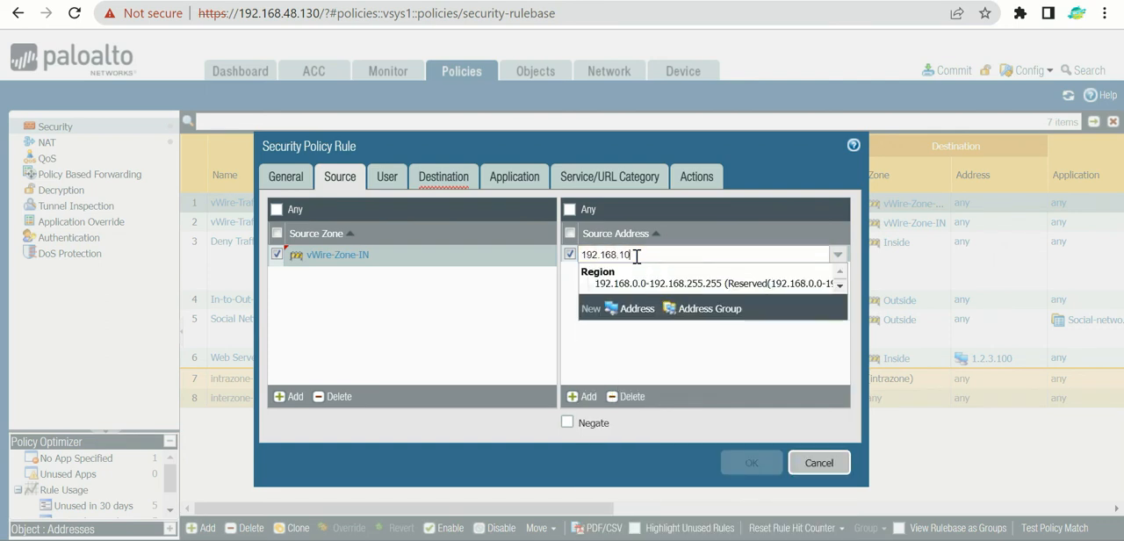
{"action": "type", "text": ".50"}
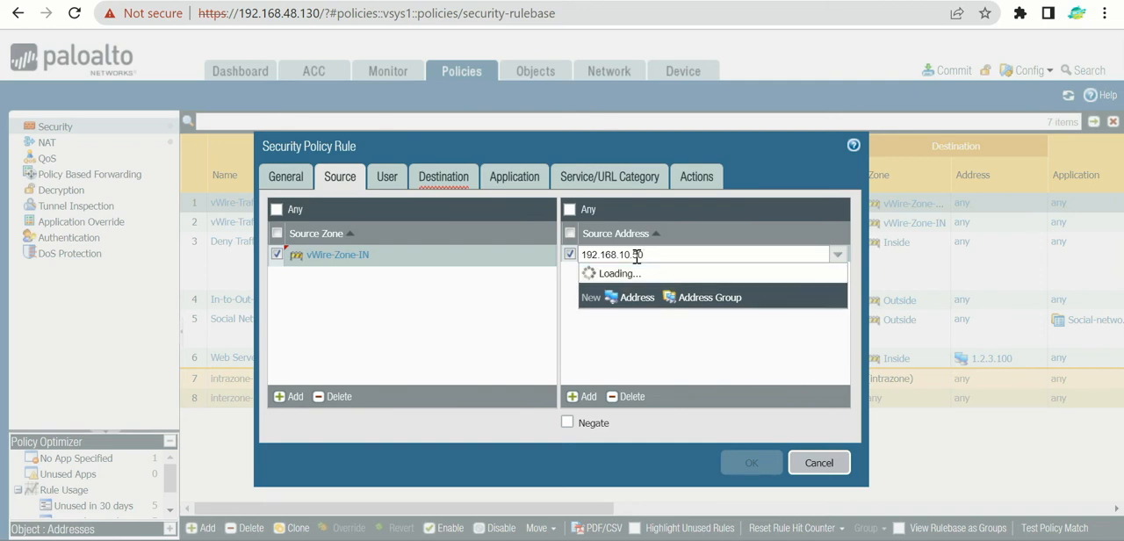
{"action": "key", "text": "Return"}
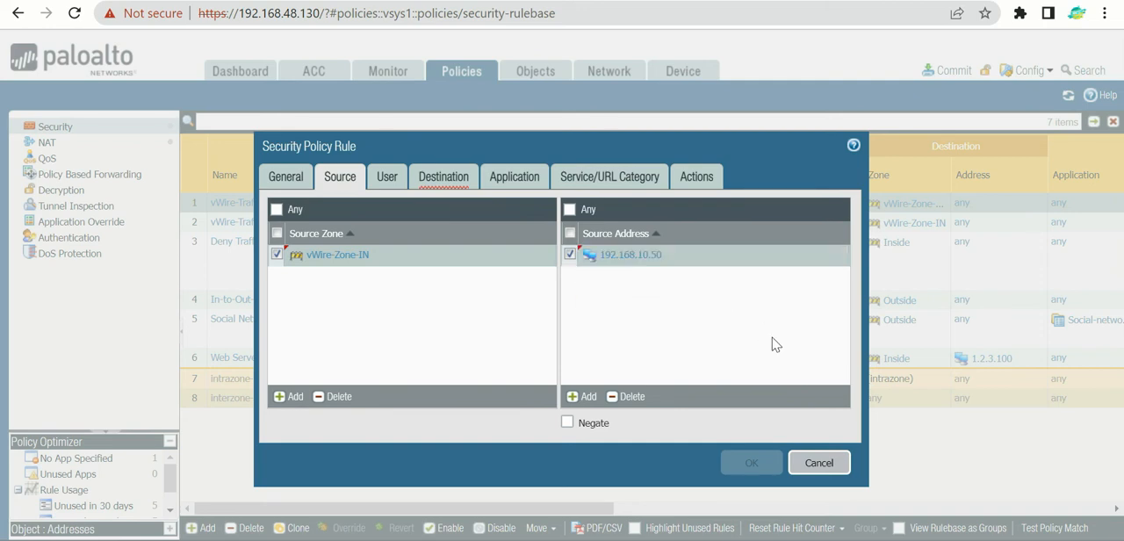
Step: Set the Block-Torrent rule's destination zone to vWire-Zone-OUT
{"action": "left_click", "coordinate": [452, 186]}
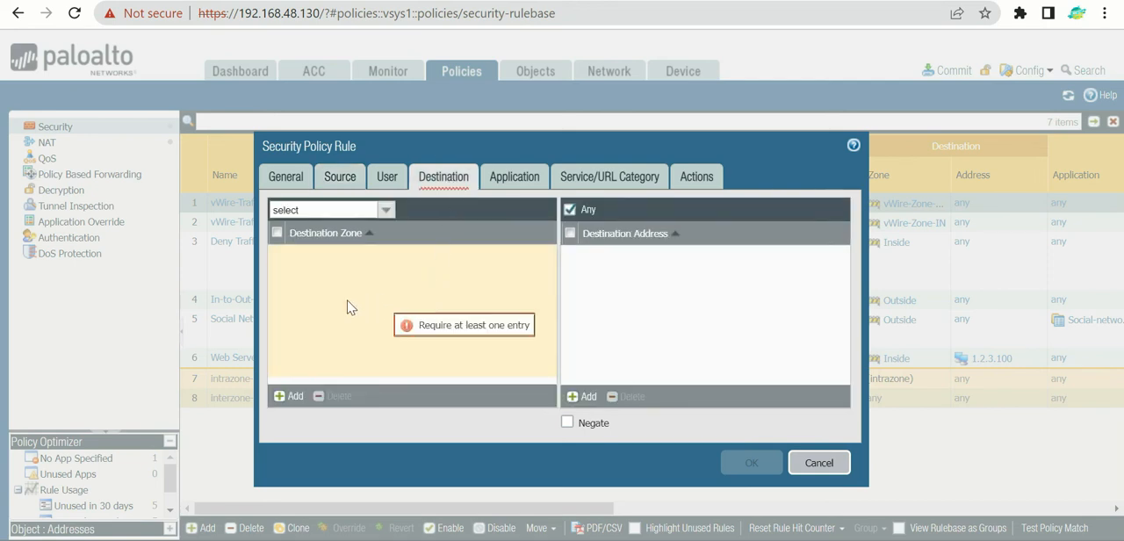
{"action": "left_click", "coordinate": [290, 396]}
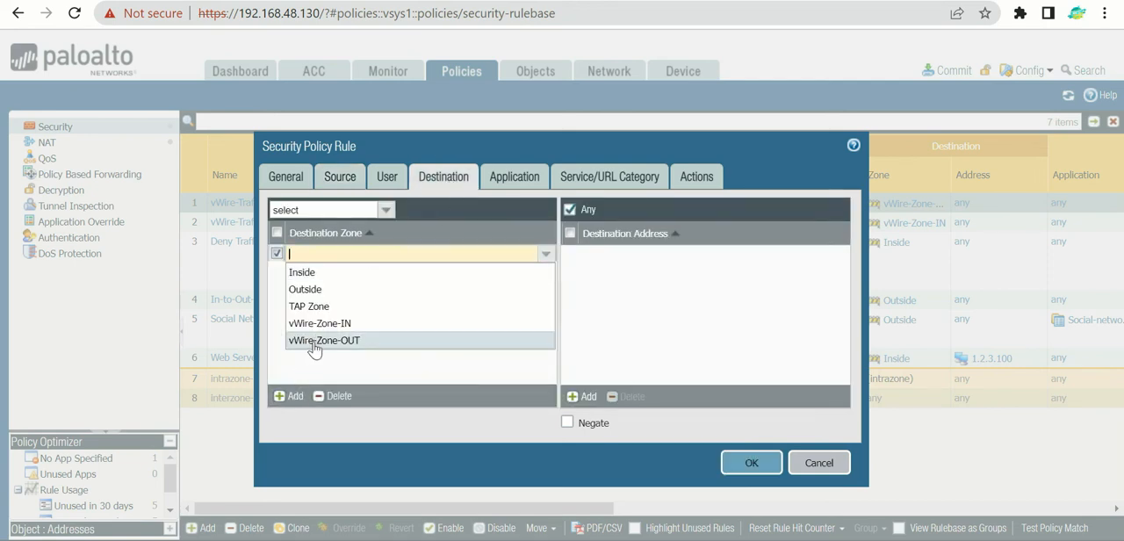
{"action": "left_click", "coordinate": [317, 341]}
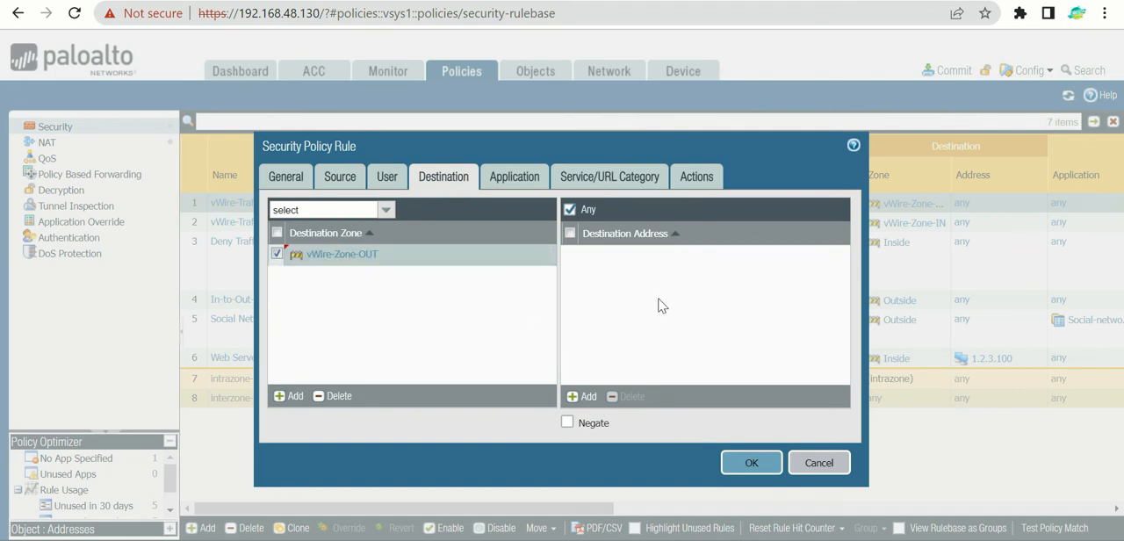
Step: Add bittorrent as the application matched by the Block-Torrent rule
{"action": "left_click", "coordinate": [536, 184]}
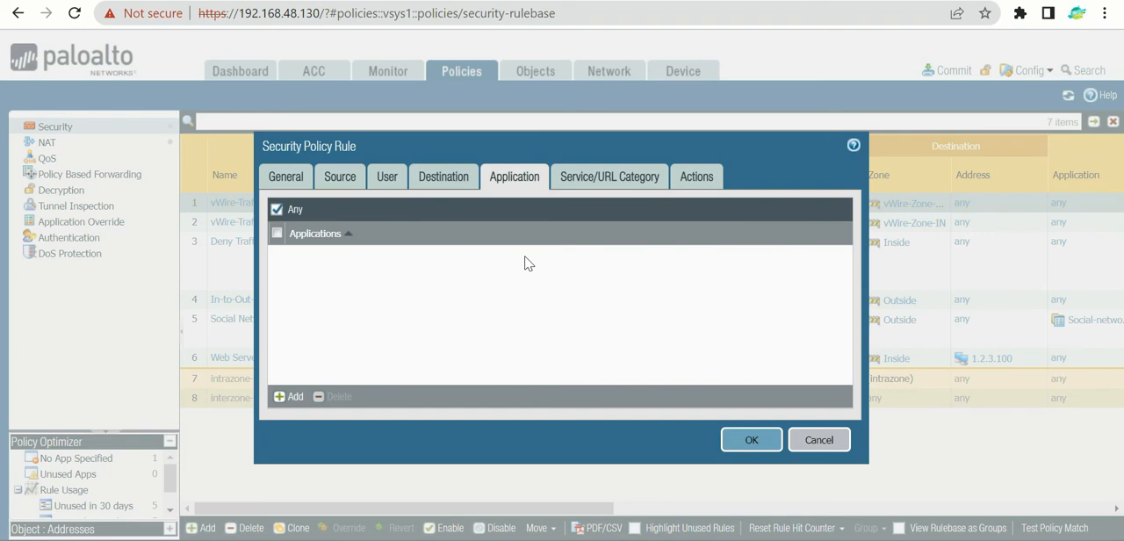
{"action": "left_click", "coordinate": [602, 183]}
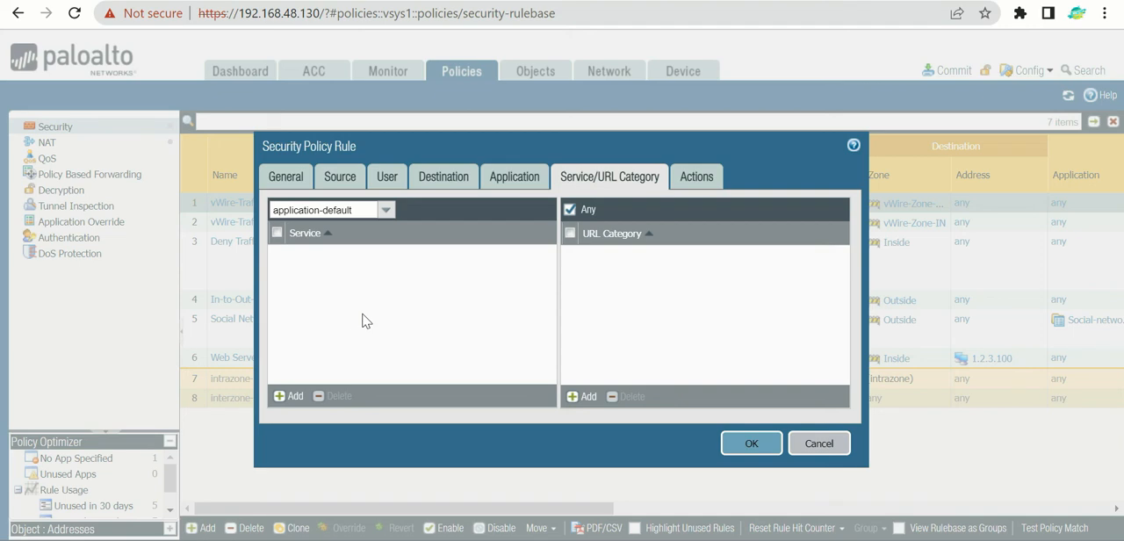
{"action": "left_click", "coordinate": [504, 183]}
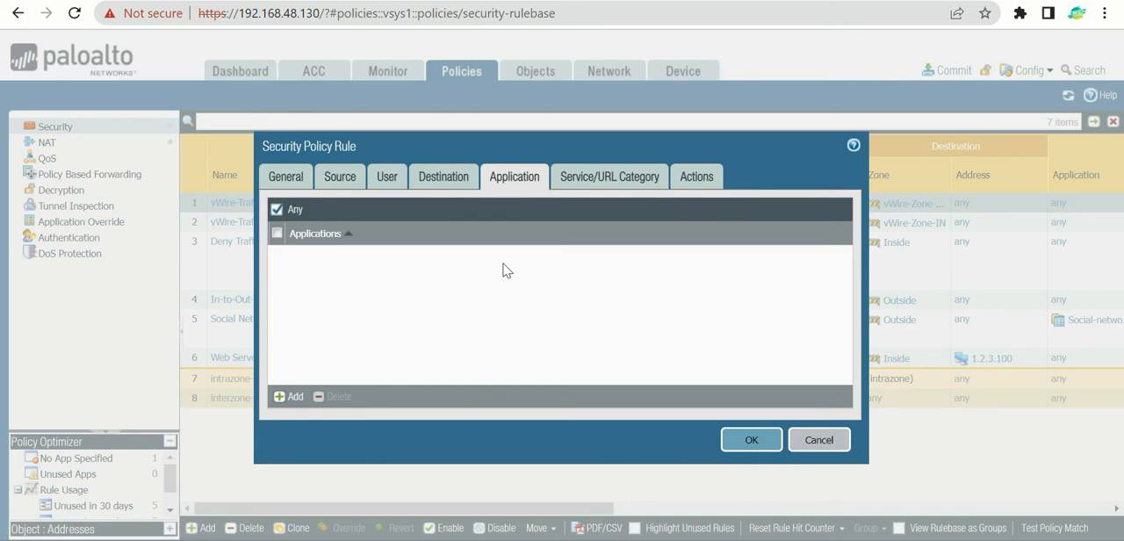
{"action": "left_click", "coordinate": [293, 396]}
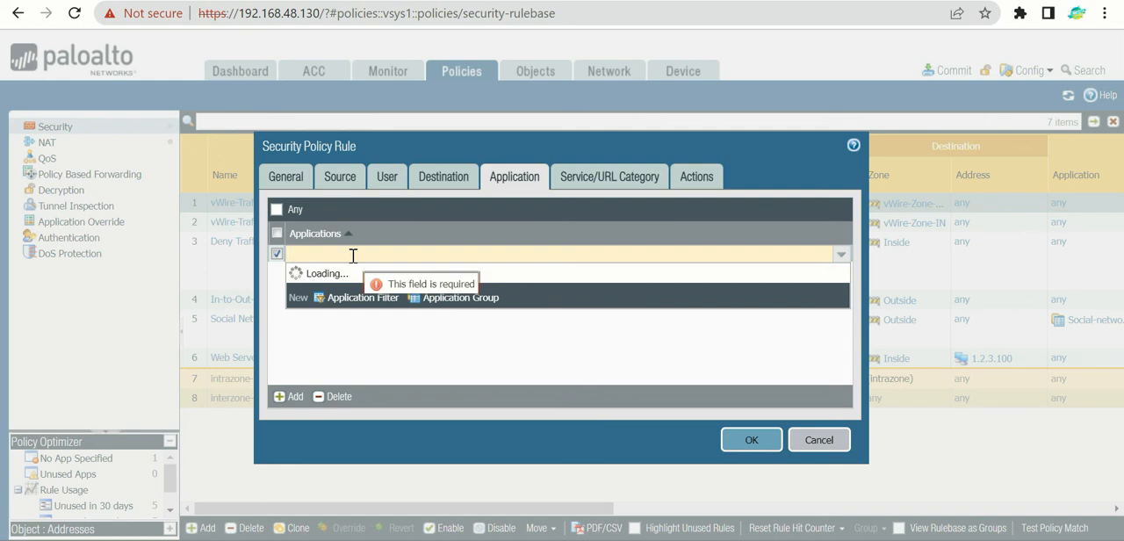
{"action": "type", "text": "torrent"}
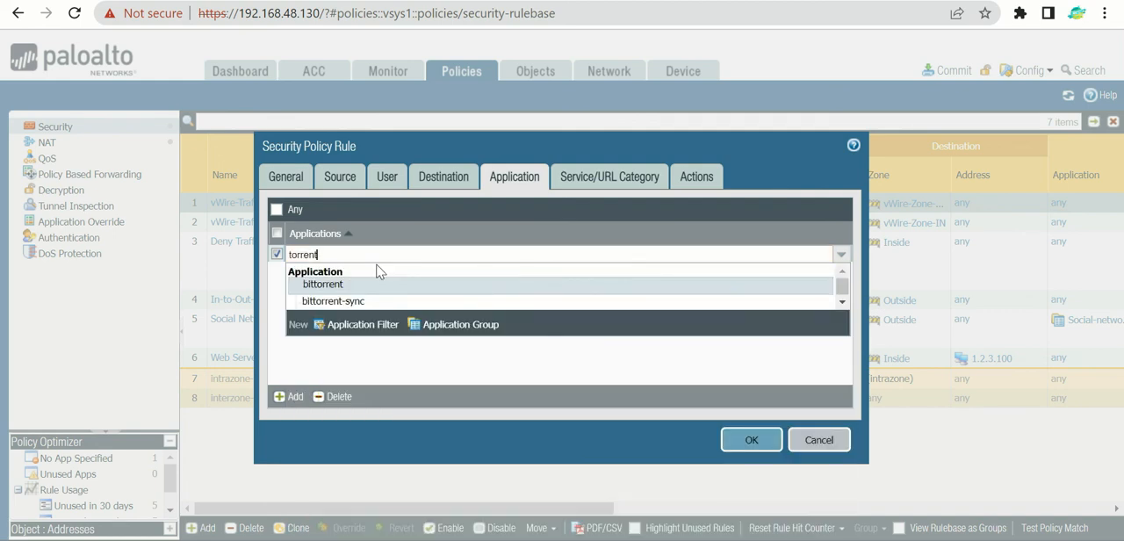
{"action": "left_click", "coordinate": [327, 284]}
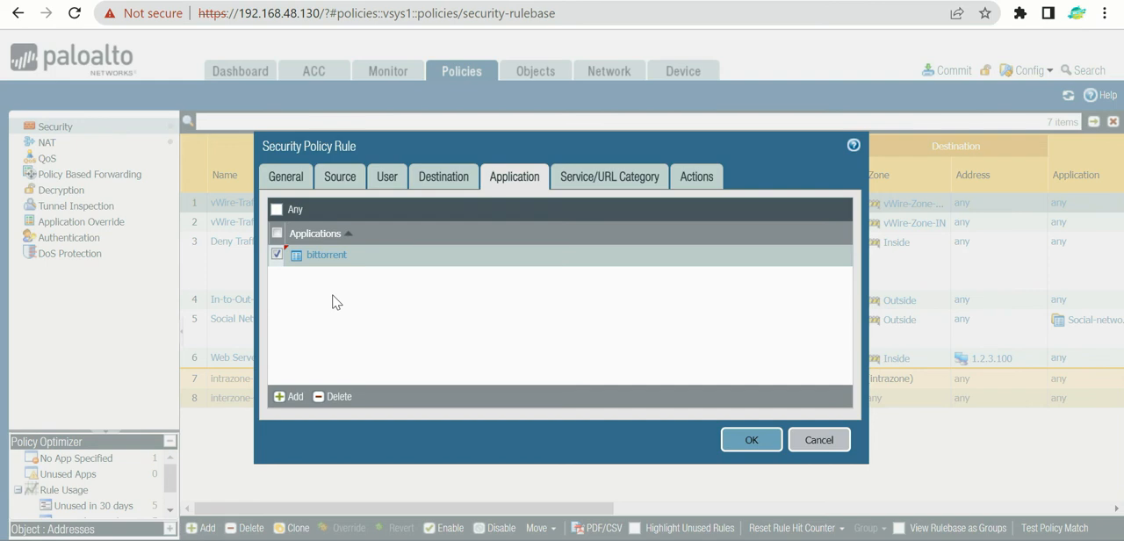
Step: Sketch a circled note above the rule dialog and pen lines leading from it and from Destination into the application list
{"action": "mouse_move", "coordinate": [649, 40]}
{"action": "left_mouse_down"}
{"action": "mouse_move", "coordinate": [733, 97]}
{"action": "mouse_move", "coordinate": [678, 57]}
{"action": "mouse_move", "coordinate": [694, 35]}
{"action": "mouse_move", "coordinate": [736, 30]}
{"action": "left_mouse_up"}
{"action": "left_click_drag", "start_coordinate": [654, 88], "coordinate": [540, 266]}
{"action": "mouse_move", "coordinate": [514, 238]}
{"action": "left_mouse_down"}
{"action": "mouse_move", "coordinate": [518, 311]}
{"action": "mouse_move", "coordinate": [562, 288]}
{"action": "left_mouse_up"}
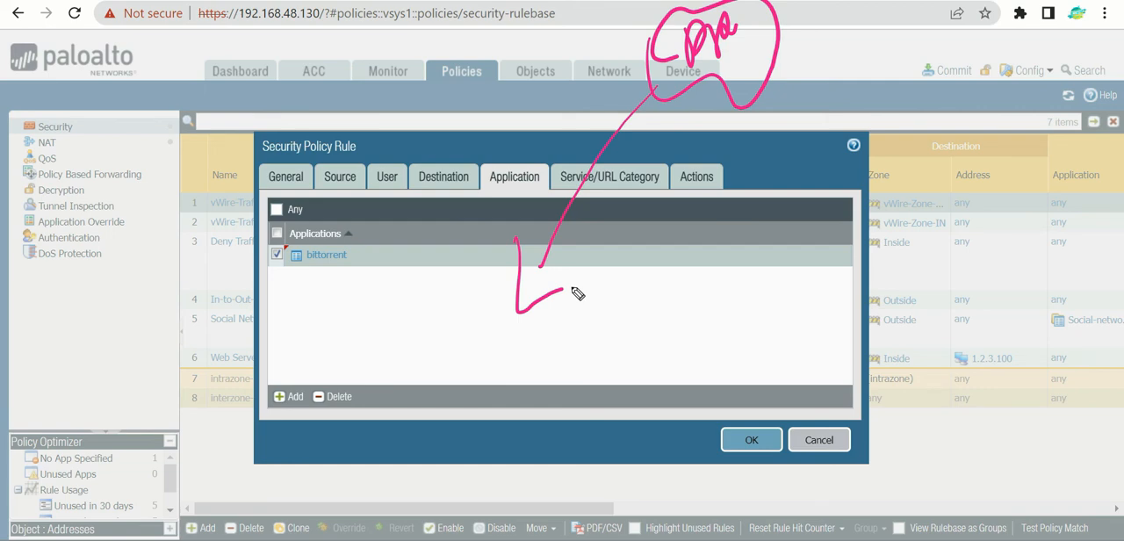
{"action": "left_click_drag", "start_coordinate": [450, 181], "coordinate": [383, 330]}
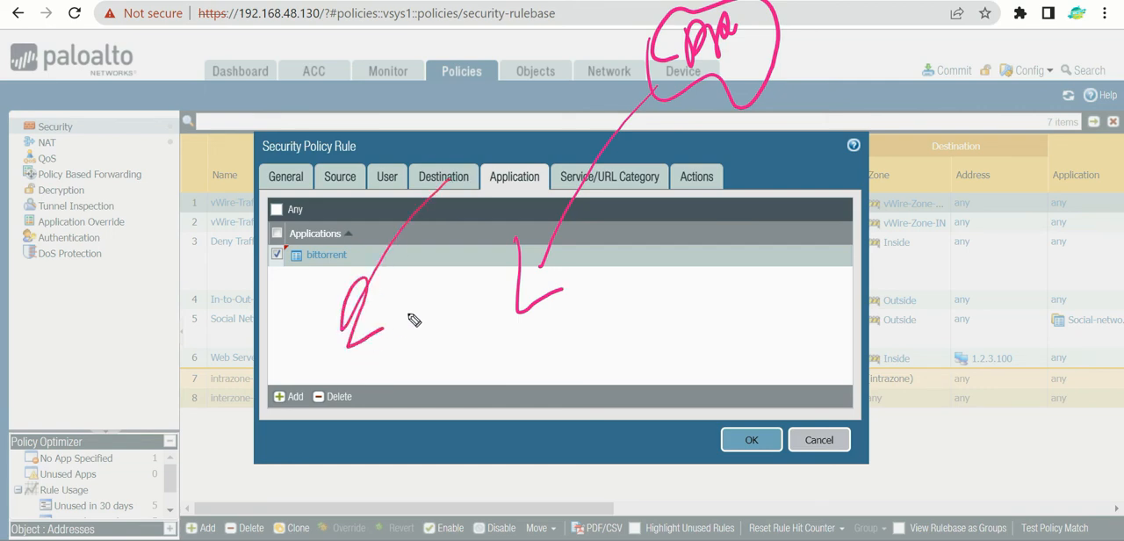
Step: Draw a large mark beside the dialog with an arrow to the application list, circle the bittorrent entry area, and clear the annotations
{"action": "left_click_drag", "start_coordinate": [94, 255], "coordinate": [104, 325]}
{"action": "left_click_drag", "start_coordinate": [65, 241], "coordinate": [129, 210]}
{"action": "left_click", "coordinate": [114, 192]}
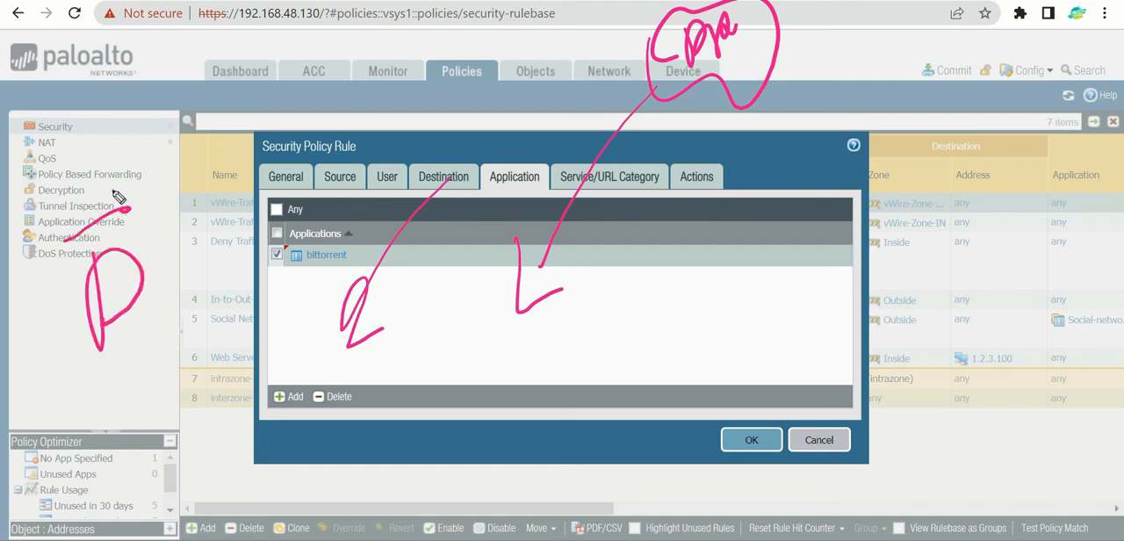
{"action": "left_click_drag", "start_coordinate": [96, 329], "coordinate": [278, 334]}
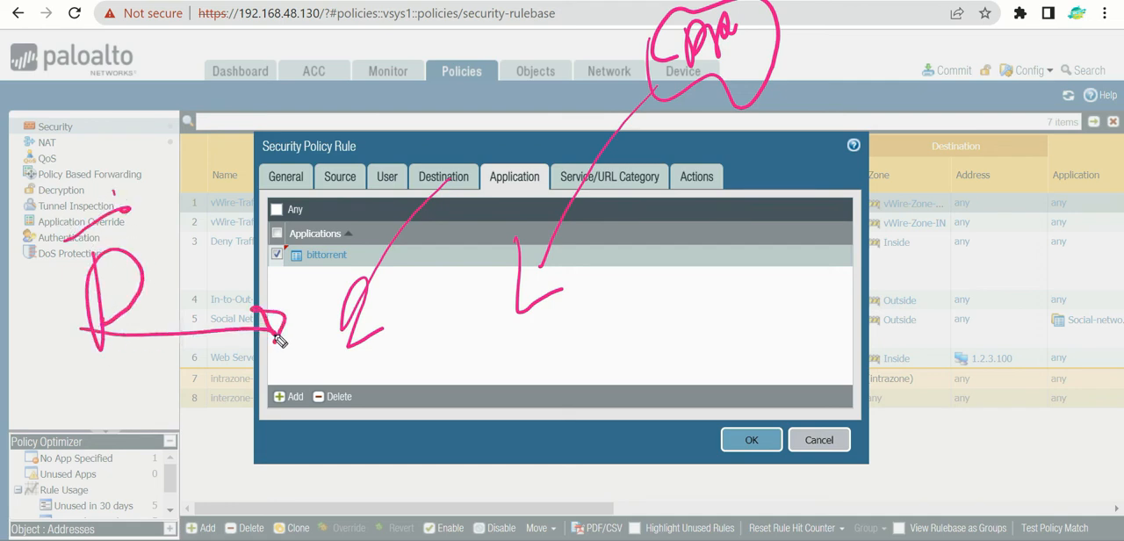
{"action": "mouse_move", "coordinate": [279, 340]}
{"action": "left_mouse_down"}
{"action": "mouse_move", "coordinate": [376, 367]}
{"action": "mouse_move", "coordinate": [281, 279]}
{"action": "left_mouse_up"}
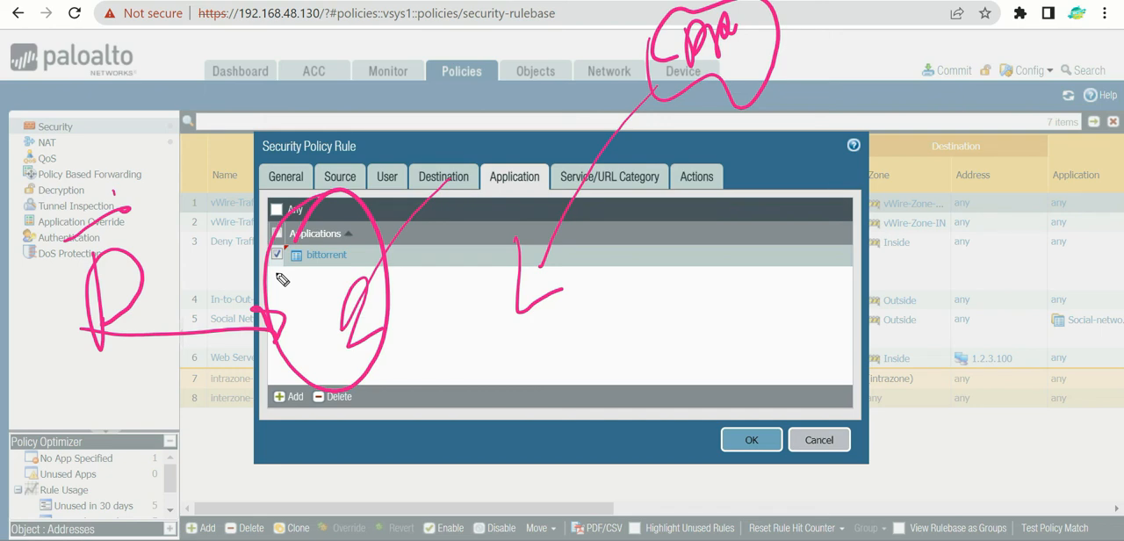
{"action": "key", "text": "e"}
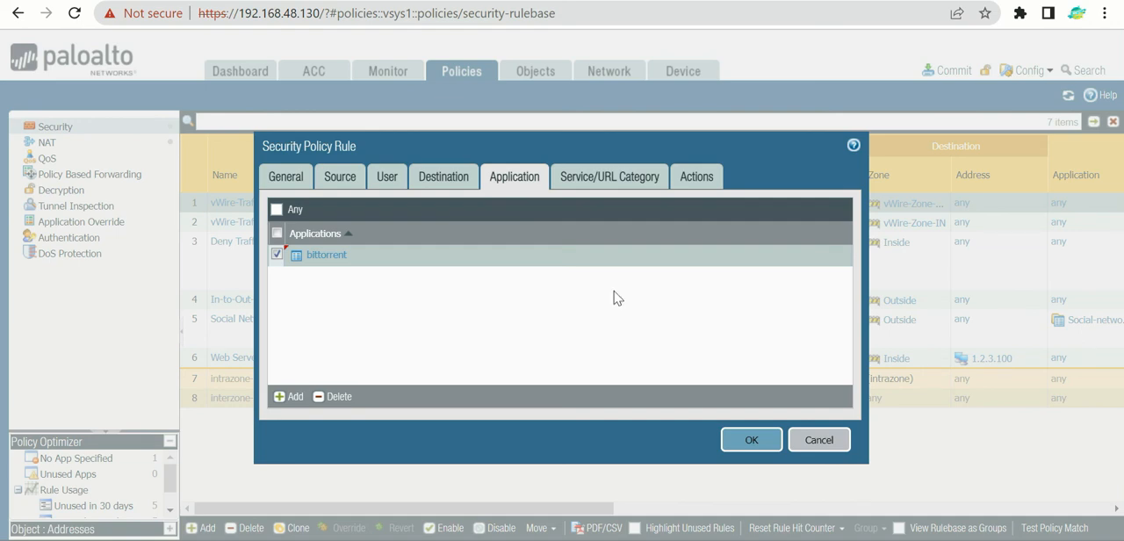
Step: Save the Block-Torrent rule and open the firewall's traffic log
{"action": "left_click", "coordinate": [749, 443]}
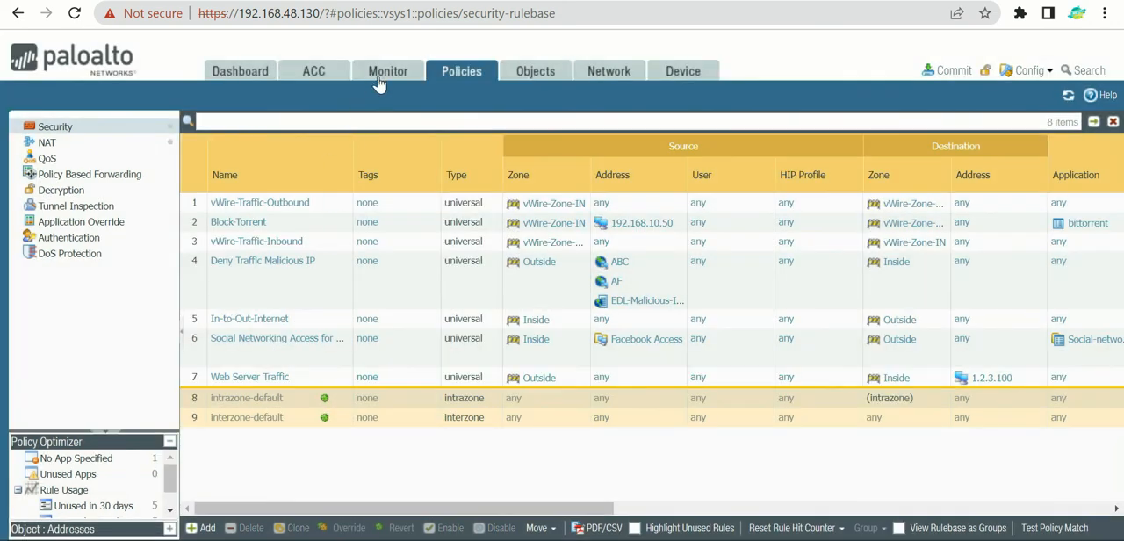
{"action": "left_click", "coordinate": [384, 79]}
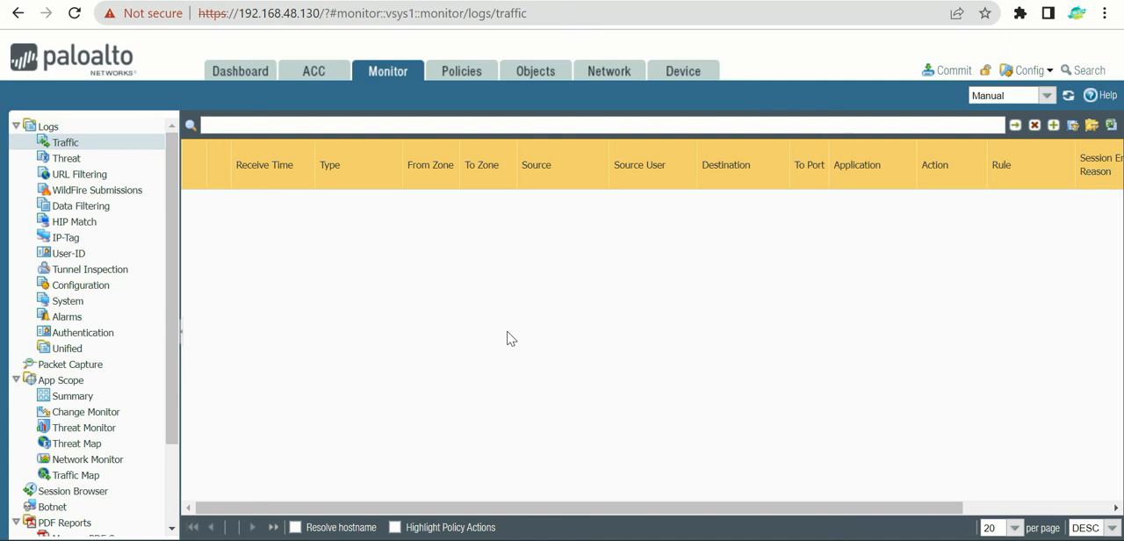
Step: Handwrite example vWire IN and OUT zones and source 192.168.10.50 beneath the traffic log columns, with a dash for the source user
{"action": "mouse_move", "coordinate": [387, 203]}
{"action": "left_mouse_down"}
{"action": "mouse_move", "coordinate": [421, 221]}
{"action": "mouse_move", "coordinate": [427, 201]}
{"action": "left_mouse_up"}
{"action": "mouse_move", "coordinate": [416, 241]}
{"action": "left_mouse_down"}
{"action": "mouse_move", "coordinate": [414, 267]}
{"action": "mouse_move", "coordinate": [432, 252]}
{"action": "mouse_move", "coordinate": [445, 263]}
{"action": "left_mouse_up"}
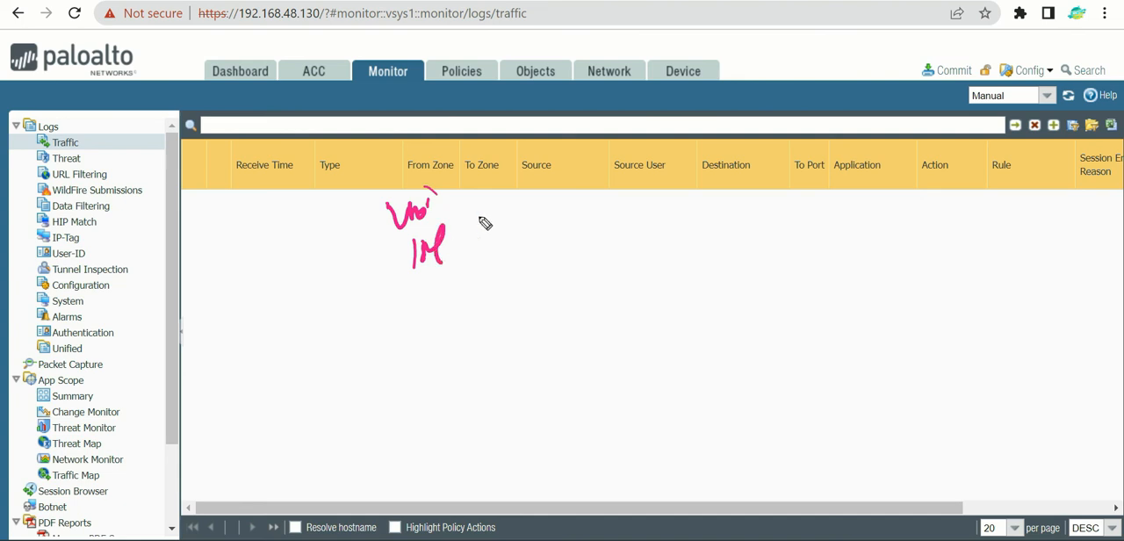
{"action": "mouse_move", "coordinate": [468, 198]}
{"action": "left_mouse_down"}
{"action": "mouse_move", "coordinate": [494, 210]}
{"action": "mouse_move", "coordinate": [506, 201]}
{"action": "left_mouse_up"}
{"action": "mouse_move", "coordinate": [482, 245]}
{"action": "left_mouse_down"}
{"action": "mouse_move", "coordinate": [488, 262]}
{"action": "mouse_move", "coordinate": [516, 248]}
{"action": "left_mouse_up"}
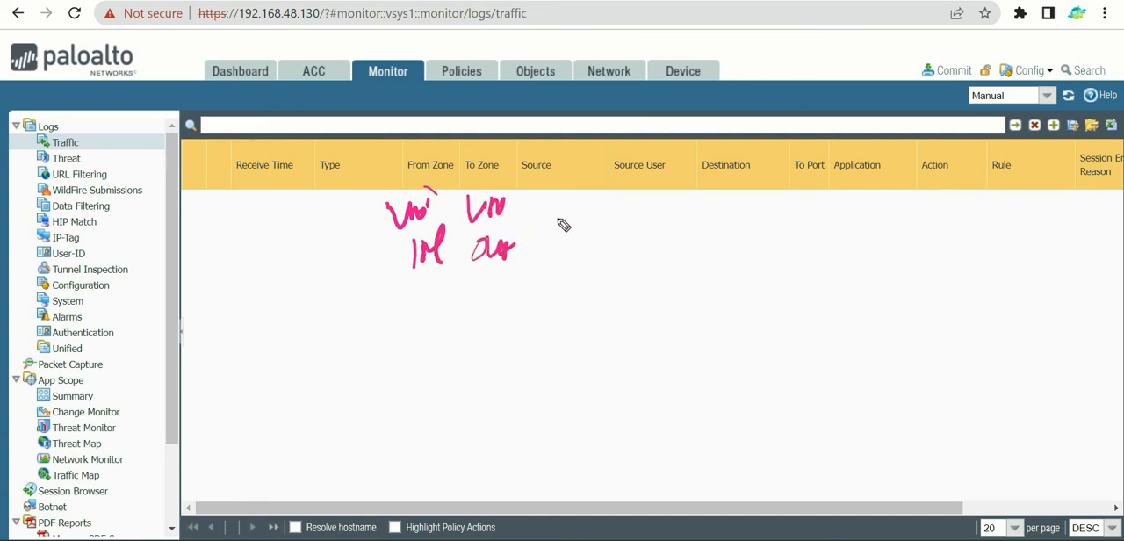
{"action": "mouse_move", "coordinate": [537, 202]}
{"action": "left_mouse_down"}
{"action": "mouse_move", "coordinate": [526, 222]}
{"action": "mouse_move", "coordinate": [584, 215]}
{"action": "left_mouse_up"}
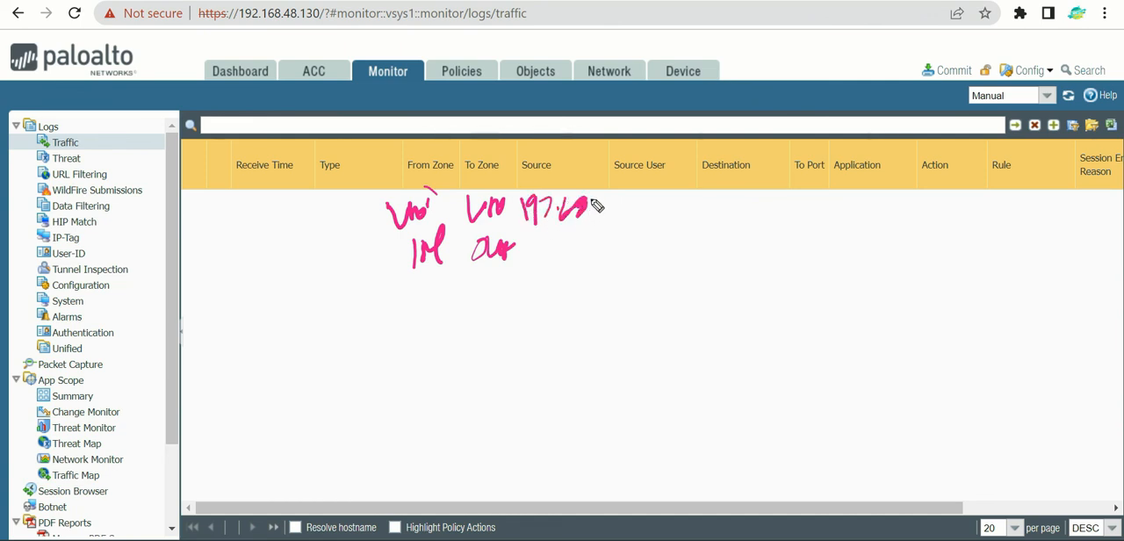
{"action": "mouse_move", "coordinate": [549, 246]}
{"action": "left_mouse_down"}
{"action": "mouse_move", "coordinate": [565, 252]}
{"action": "mouse_move", "coordinate": [662, 223]}
{"action": "left_mouse_up"}
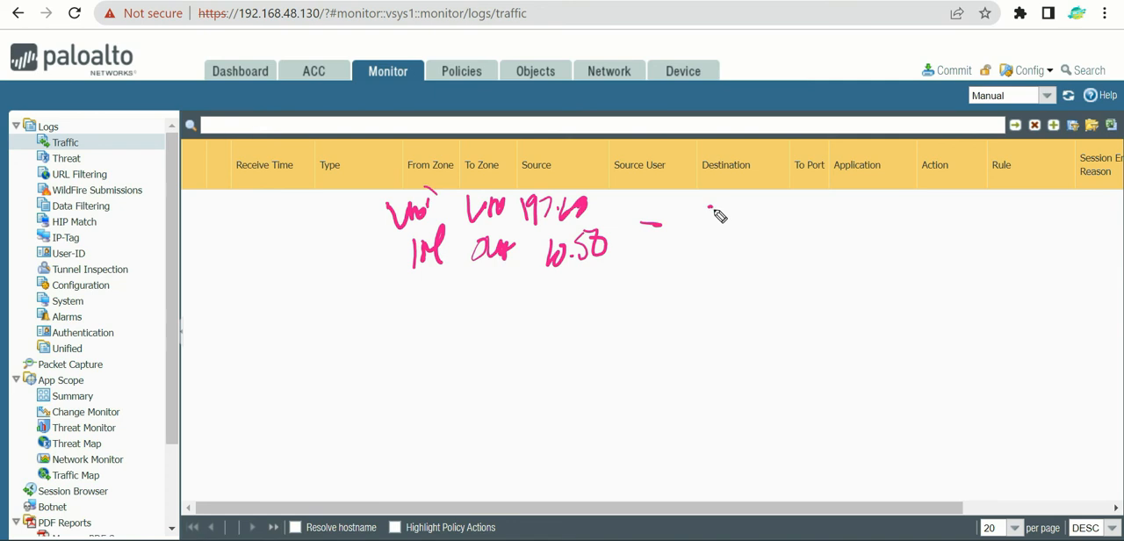
Step: Sketch several destination lines beneath the Destination column and an arrow leading to a looped mark under Application
{"action": "mouse_move", "coordinate": [715, 213]}
{"action": "left_mouse_down"}
{"action": "mouse_move", "coordinate": [744, 213]}
{"action": "mouse_move", "coordinate": [743, 257]}
{"action": "left_mouse_up"}
{"action": "mouse_move", "coordinate": [720, 288]}
{"action": "left_mouse_down"}
{"action": "mouse_move", "coordinate": [752, 288]}
{"action": "mouse_move", "coordinate": [768, 301]}
{"action": "left_mouse_up"}
{"action": "left_click_drag", "start_coordinate": [799, 227], "coordinate": [843, 230]}
{"action": "left_click_drag", "start_coordinate": [822, 213], "coordinate": [830, 248]}
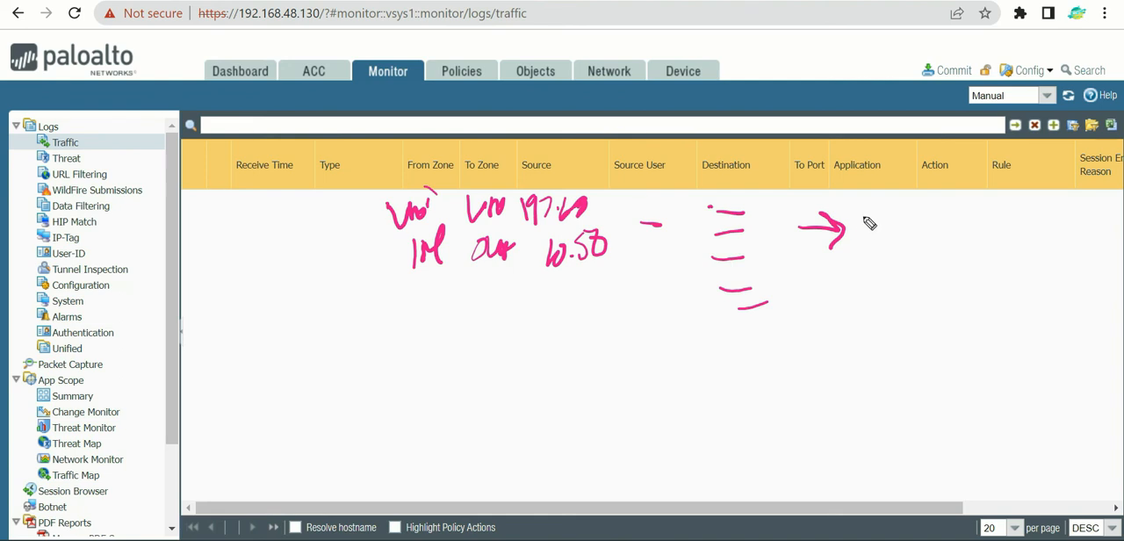
{"action": "left_click_drag", "start_coordinate": [864, 211], "coordinate": [850, 240]}
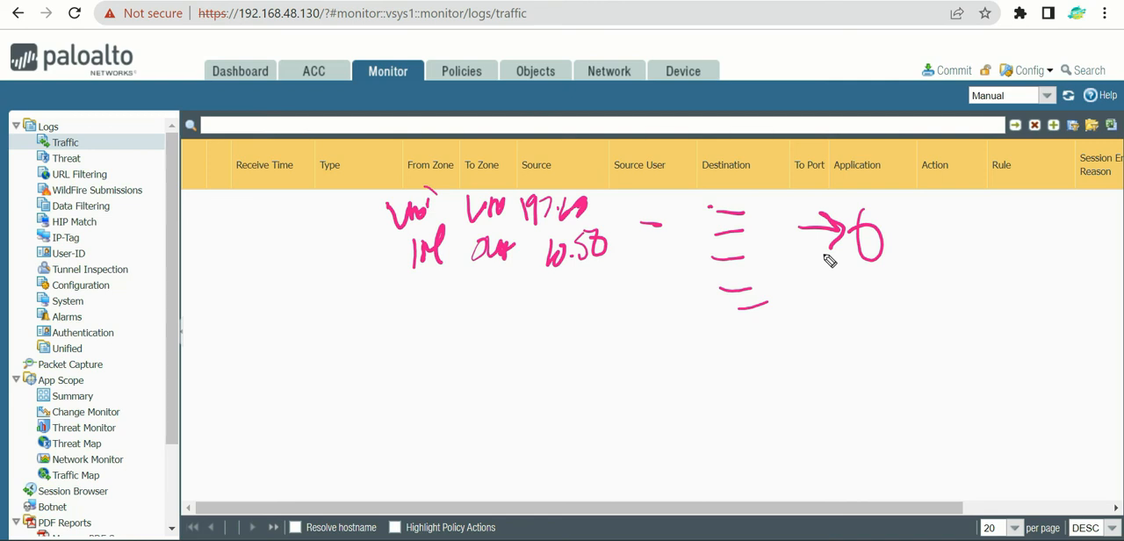
Step: Circle the To Port column, write 443 and 8443 above it, add an arrow beneath, and clear the annotations
{"action": "mouse_move", "coordinate": [817, 127]}
{"action": "left_mouse_down"}
{"action": "mouse_move", "coordinate": [795, 149]}
{"action": "mouse_move", "coordinate": [825, 131]}
{"action": "left_mouse_up"}
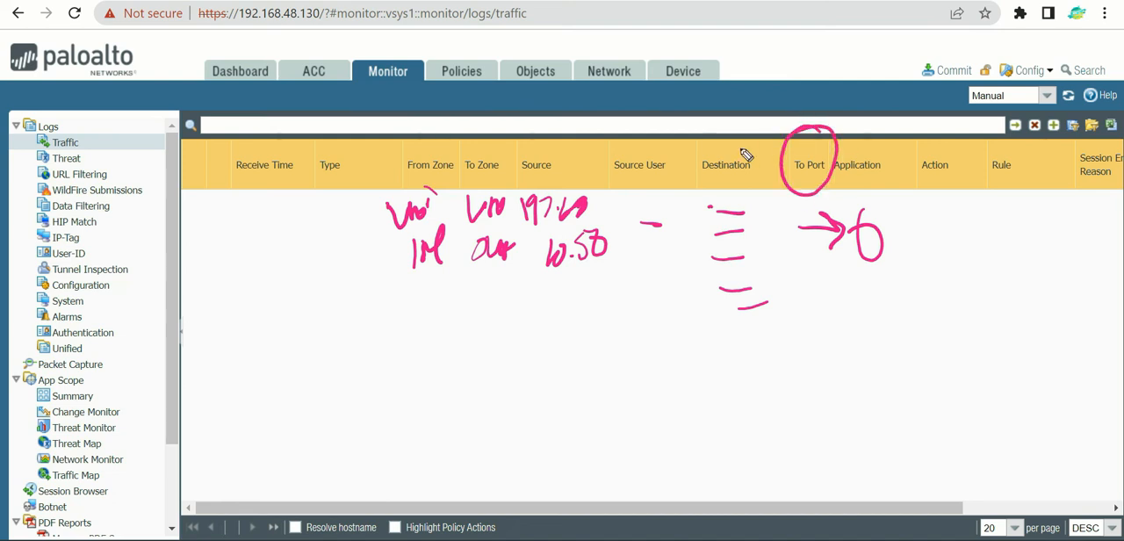
{"action": "mouse_move", "coordinate": [785, 62]}
{"action": "left_mouse_down"}
{"action": "mouse_move", "coordinate": [800, 105]}
{"action": "mouse_move", "coordinate": [808, 66]}
{"action": "mouse_move", "coordinate": [801, 88]}
{"action": "mouse_move", "coordinate": [828, 95]}
{"action": "left_mouse_up"}
{"action": "mouse_move", "coordinate": [776, 18]}
{"action": "left_mouse_down"}
{"action": "mouse_move", "coordinate": [773, 53]}
{"action": "mouse_move", "coordinate": [788, 25]}
{"action": "mouse_move", "coordinate": [848, 21]}
{"action": "mouse_move", "coordinate": [865, 39]}
{"action": "mouse_move", "coordinate": [845, 51]}
{"action": "left_mouse_up"}
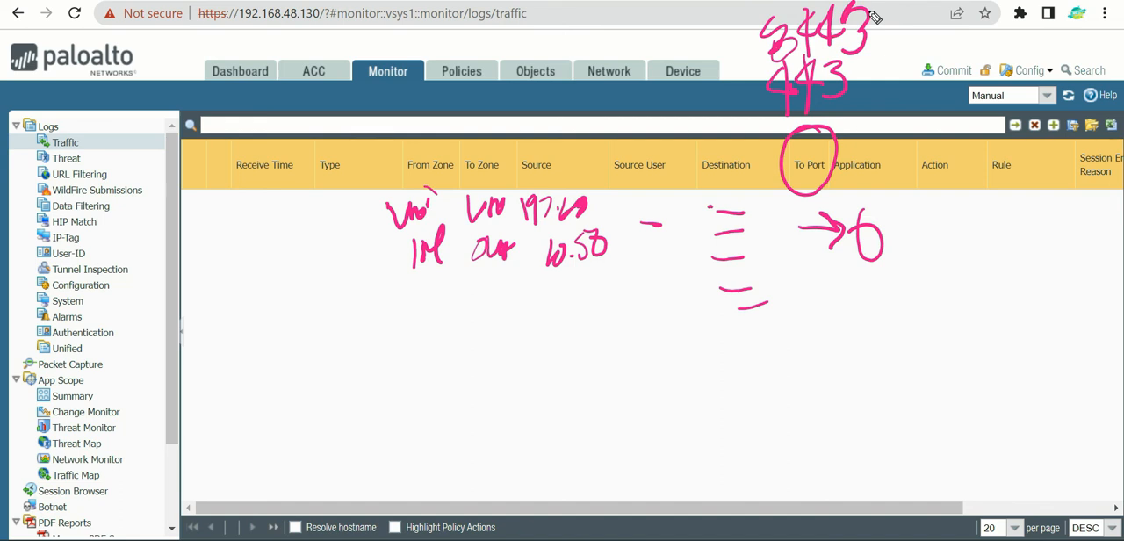
{"action": "mouse_move", "coordinate": [733, 389]}
{"action": "left_mouse_down"}
{"action": "mouse_move", "coordinate": [811, 244]}
{"action": "mouse_move", "coordinate": [818, 209]}
{"action": "left_mouse_up"}
{"action": "left_click_drag", "start_coordinate": [778, 226], "coordinate": [829, 232]}
{"action": "left_click_drag", "start_coordinate": [822, 226], "coordinate": [820, 283]}
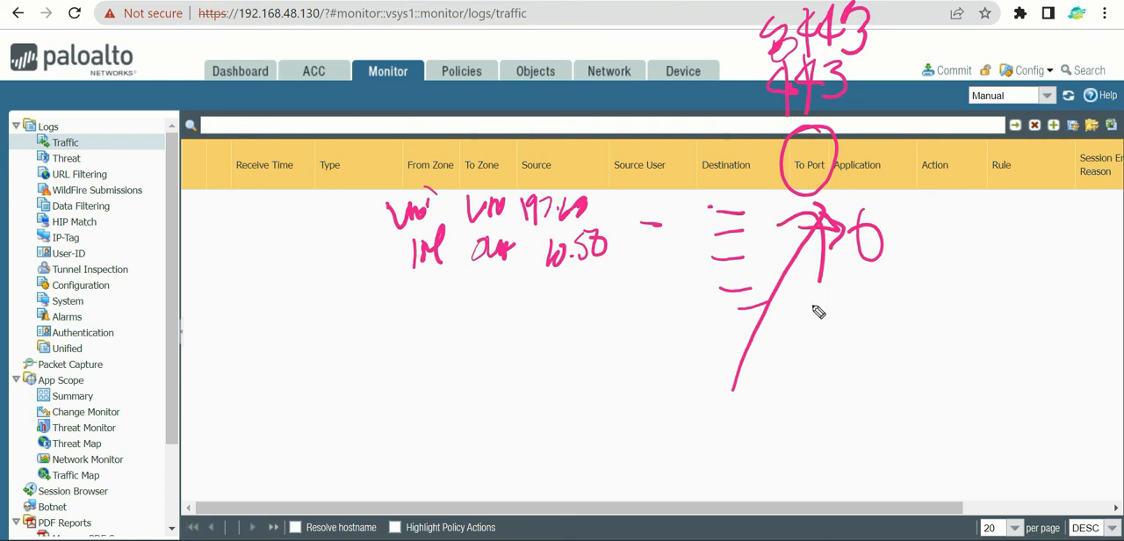
{"action": "key", "text": "Escape"}
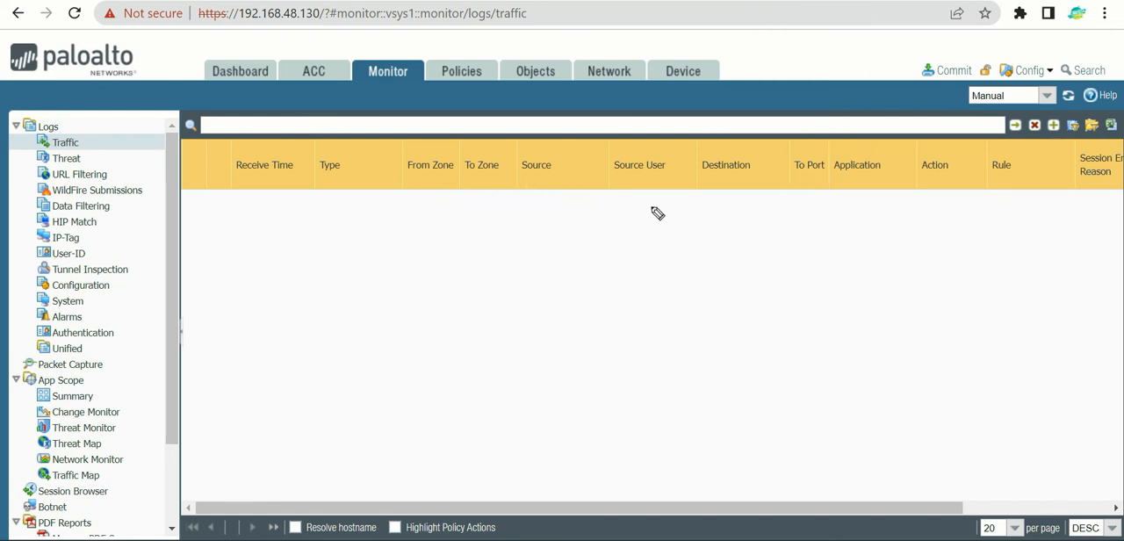
Step: Reopen the Block-Torrent rule from the security rulebase and add bittorrent-sync to its applications
{"action": "left_click", "coordinate": [488, 82]}
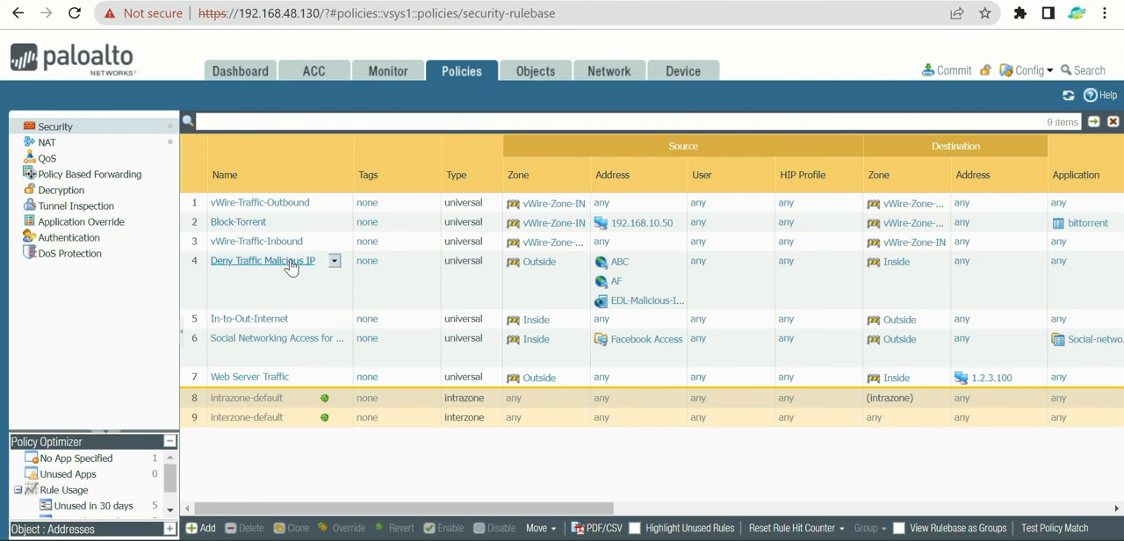
{"action": "left_click", "coordinate": [239, 224]}
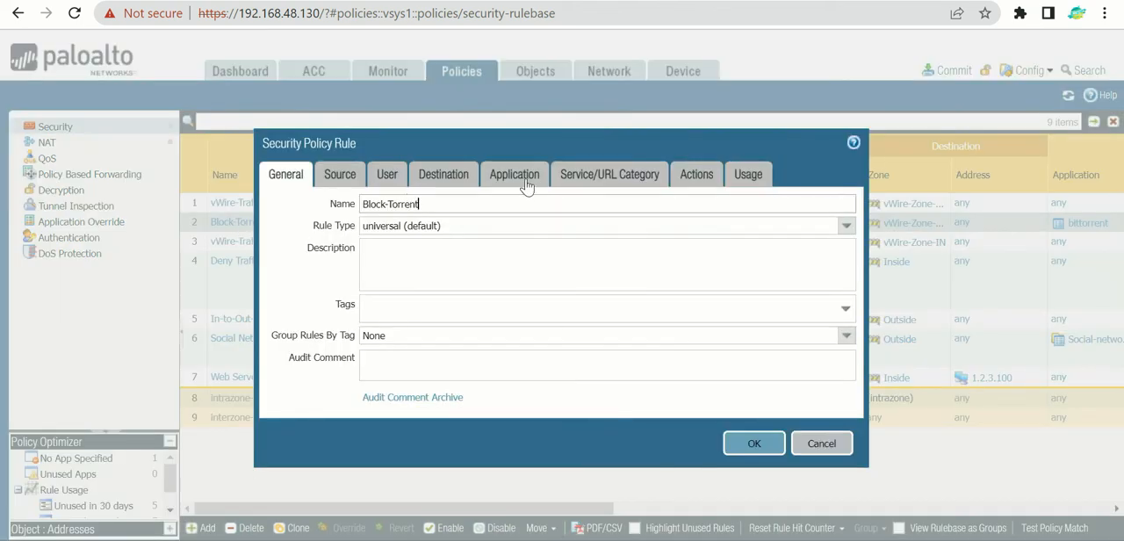
{"action": "left_click", "coordinate": [526, 181]}
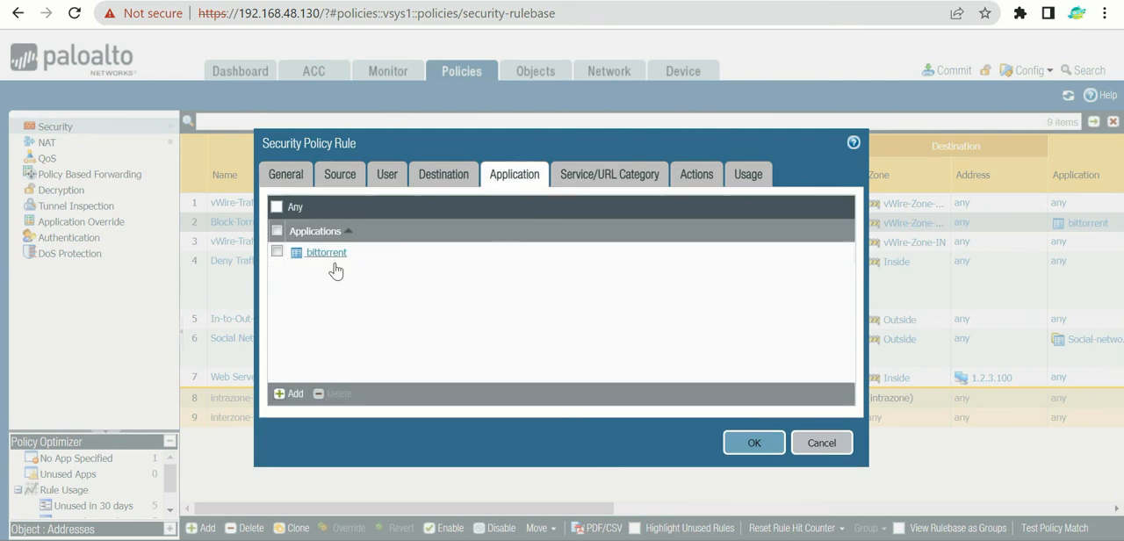
{"action": "left_click", "coordinate": [286, 393]}
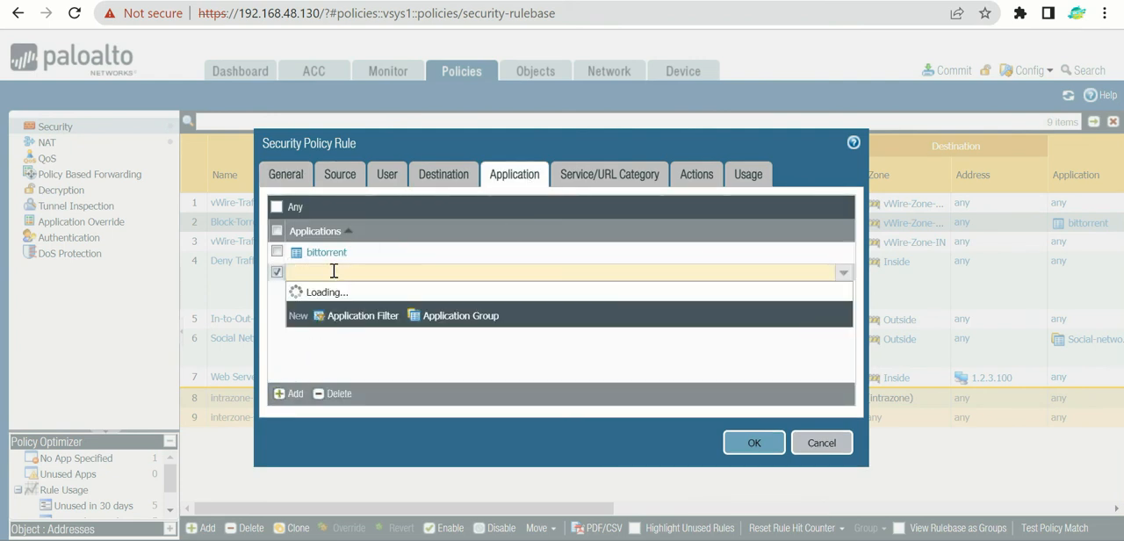
{"action": "type", "text": "to"}
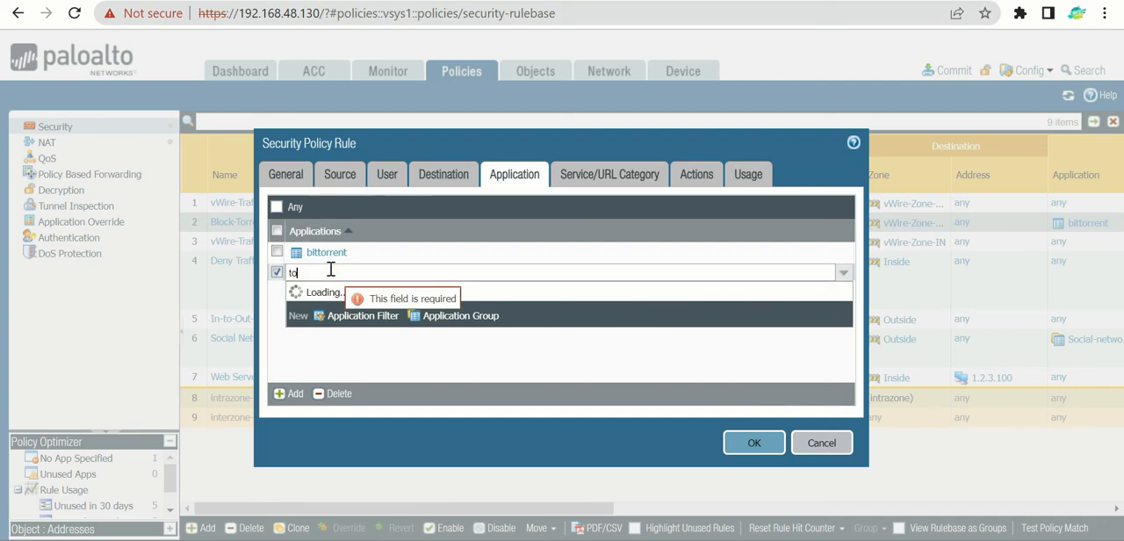
{"action": "key", "text": "BackSpace"}
{"action": "key", "text": "BackSpace"}
{"action": "type", "text": "t"}
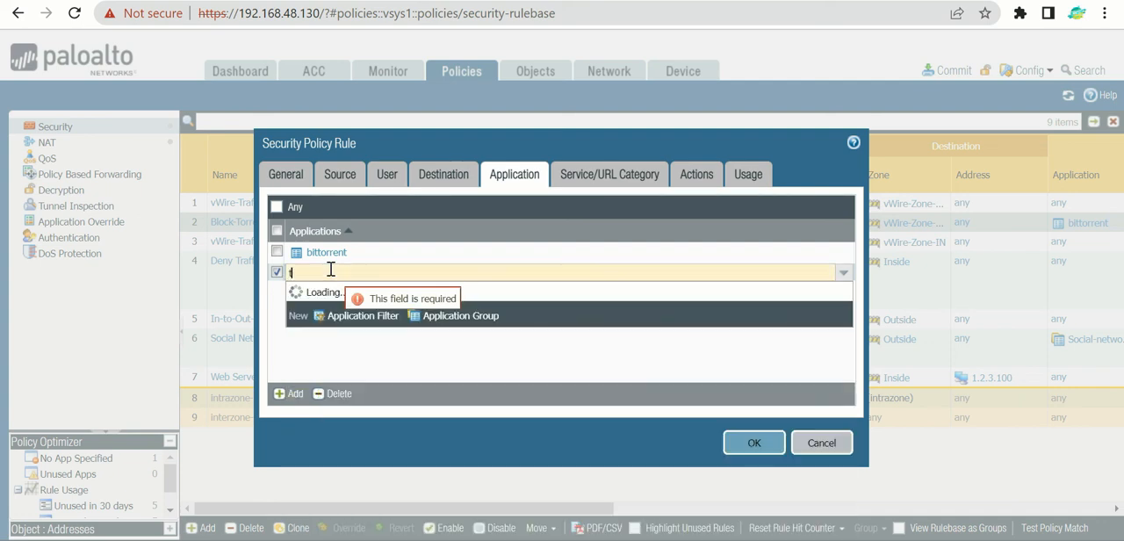
{"action": "type", "text": "orrent"}
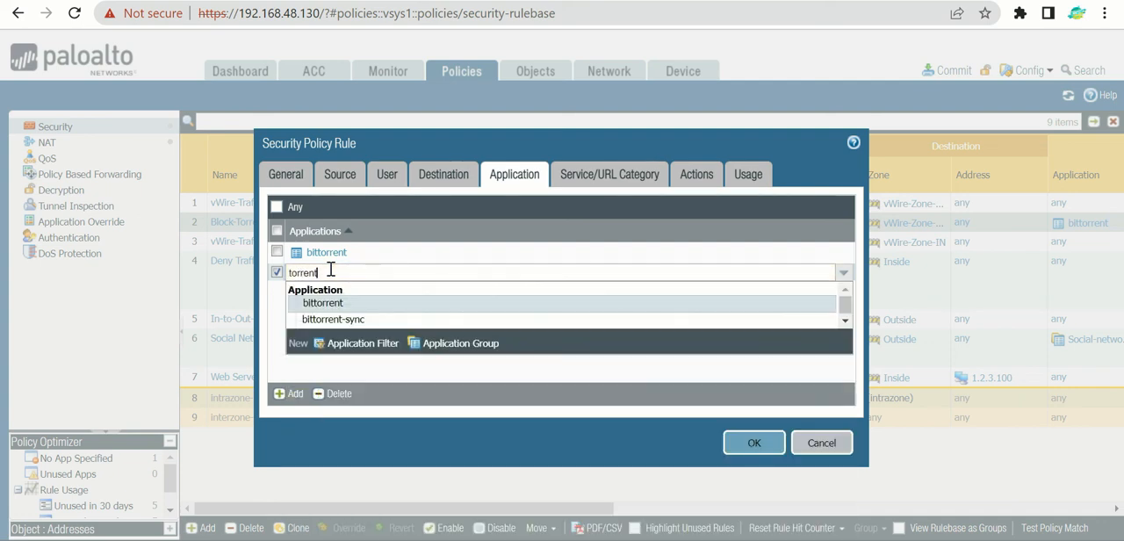
{"action": "left_click", "coordinate": [323, 320]}
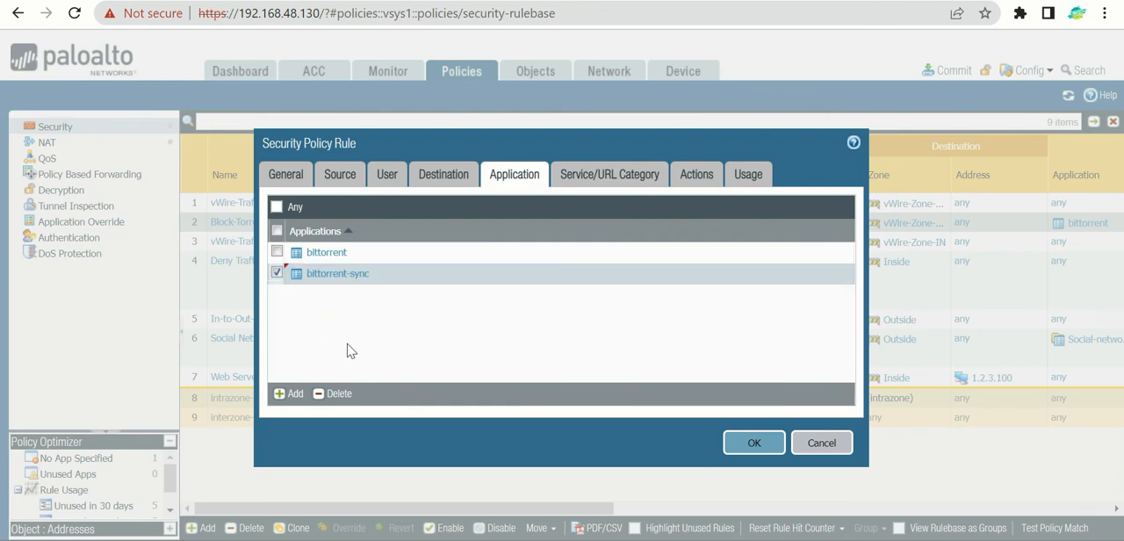
Step: Set the Block-Torrent rule's action to Deny and save the rule
{"action": "left_click", "coordinate": [602, 184]}
{"action": "left_click", "coordinate": [697, 184]}
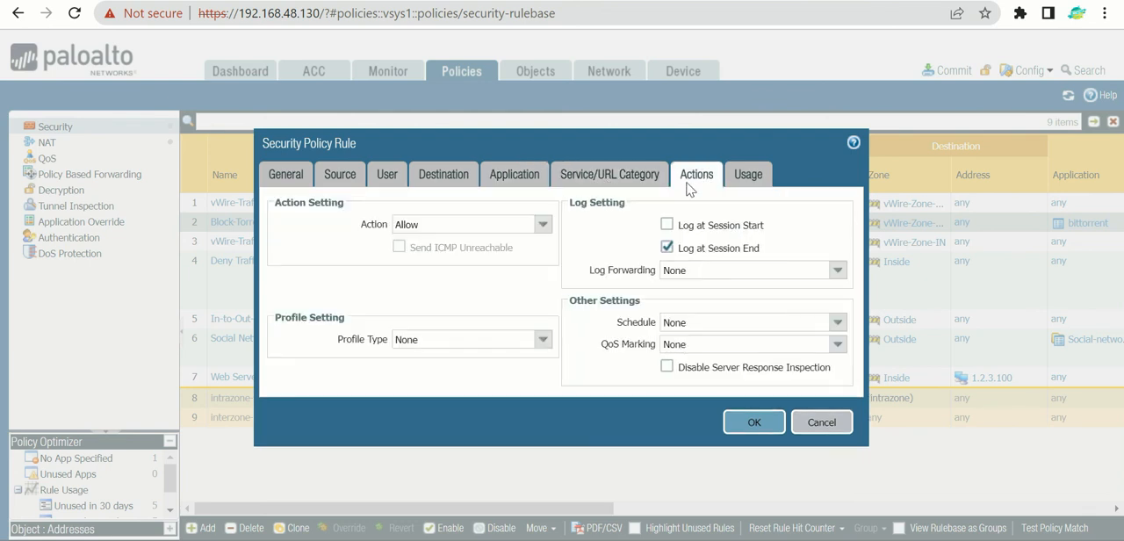
{"action": "left_click", "coordinate": [541, 225]}
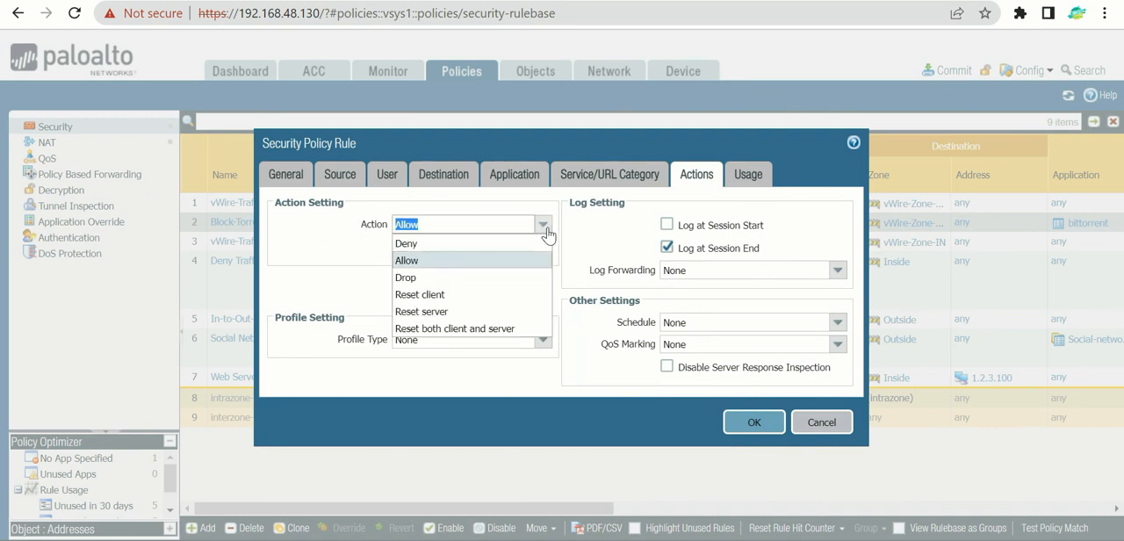
{"action": "left_click", "coordinate": [449, 244]}
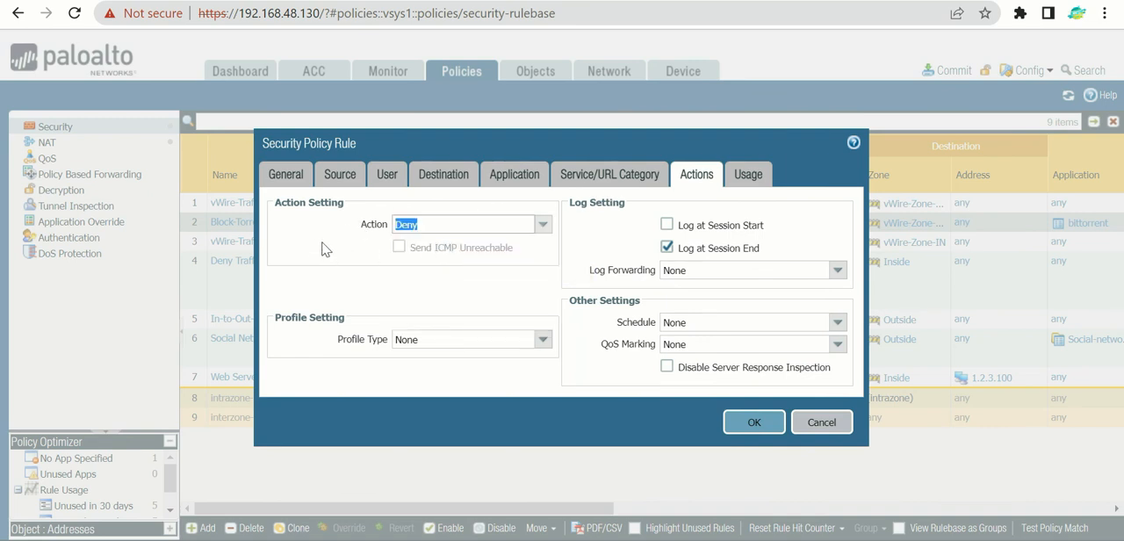
{"action": "left_click", "coordinate": [753, 424]}
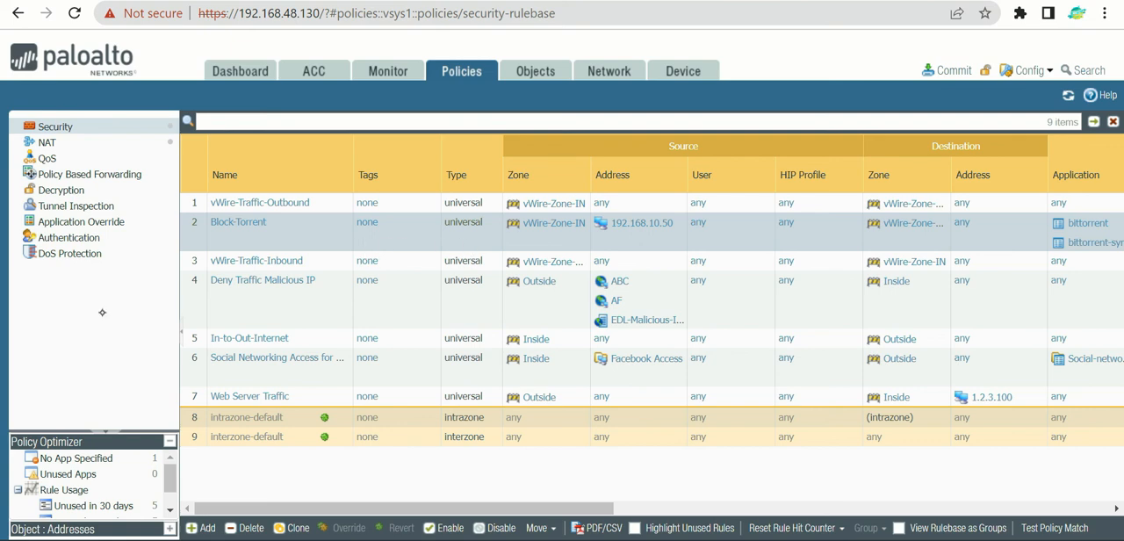
Step: Mark the order of the vWire-Traffic-Outbound and Block-Torrent rules with arrows and a loop, and clear the annotations
{"action": "mouse_move", "coordinate": [99, 318]}
{"action": "left_mouse_down"}
{"action": "mouse_move", "coordinate": [180, 220]}
{"action": "mouse_move", "coordinate": [172, 281]}
{"action": "left_mouse_up"}
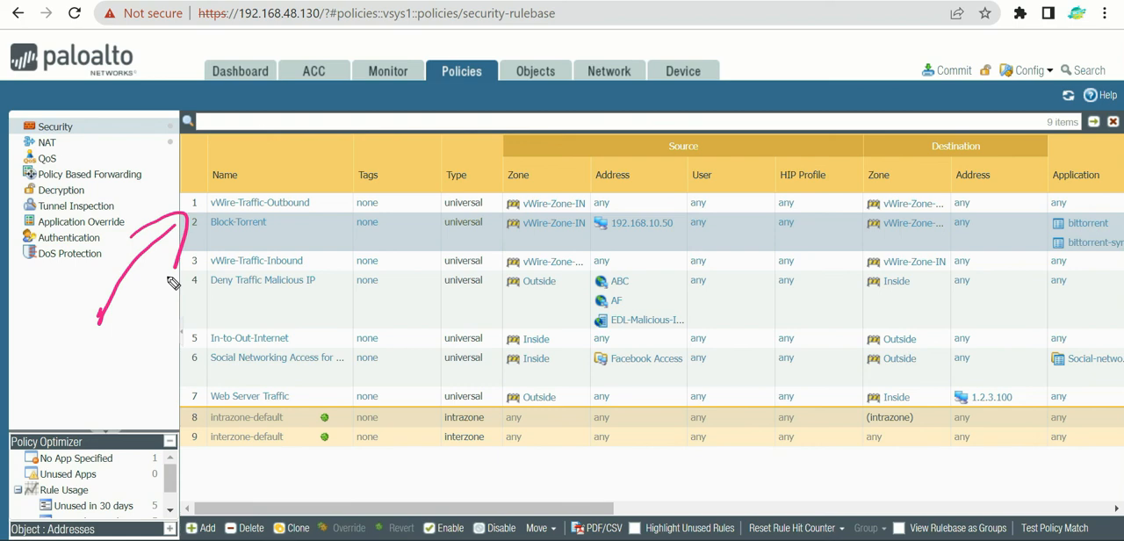
{"action": "key", "text": "e"}
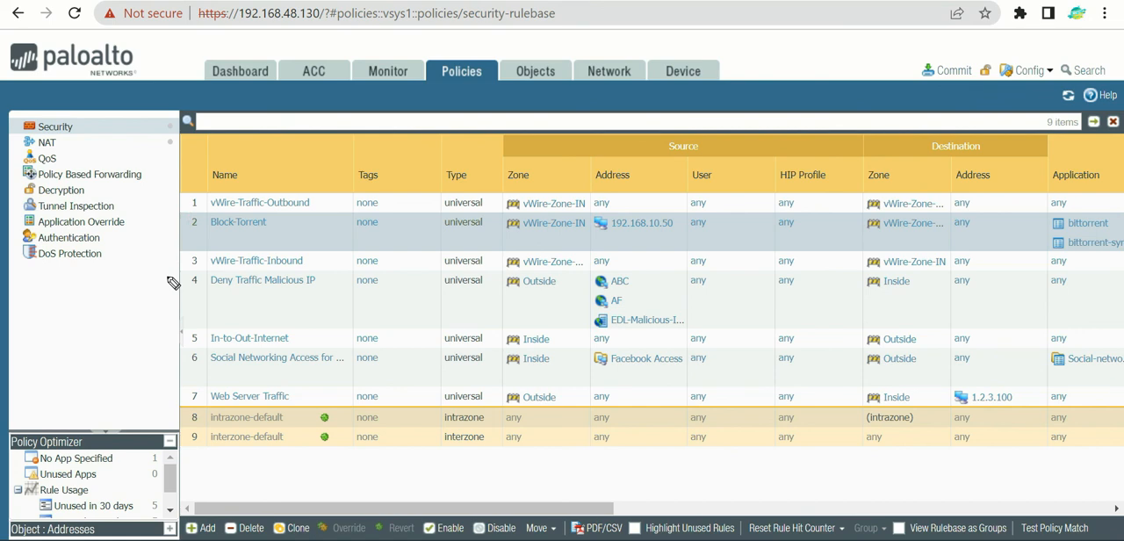
{"action": "mouse_move", "coordinate": [74, 296]}
{"action": "left_mouse_down"}
{"action": "mouse_move", "coordinate": [180, 220]}
{"action": "mouse_move", "coordinate": [158, 255]}
{"action": "left_mouse_up"}
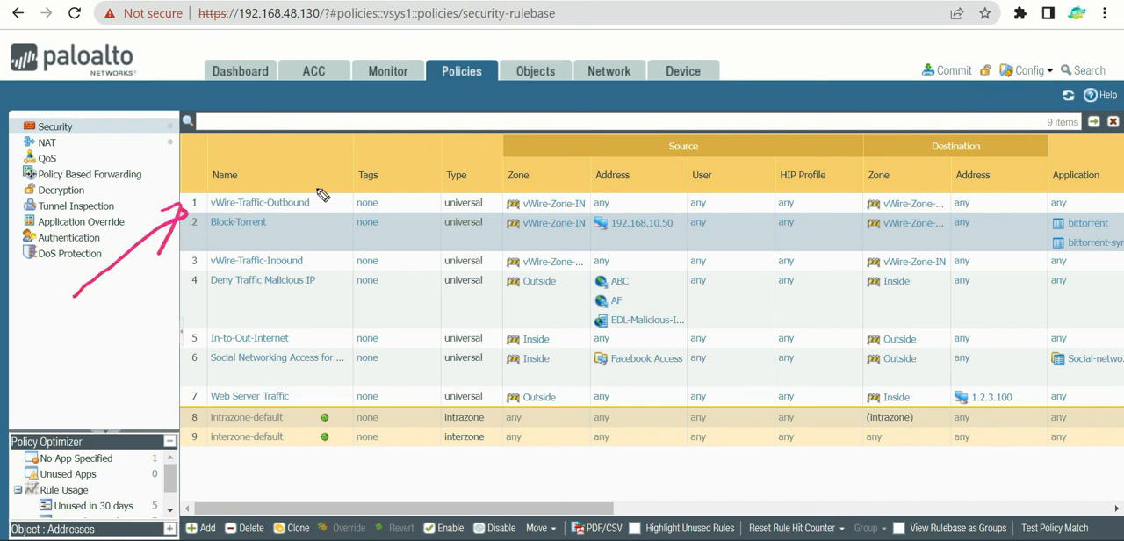
{"action": "mouse_move", "coordinate": [323, 188]}
{"action": "left_mouse_down"}
{"action": "mouse_move", "coordinate": [346, 168]}
{"action": "mouse_move", "coordinate": [156, 201]}
{"action": "mouse_move", "coordinate": [364, 153]}
{"action": "mouse_move", "coordinate": [267, 167]}
{"action": "left_mouse_up"}
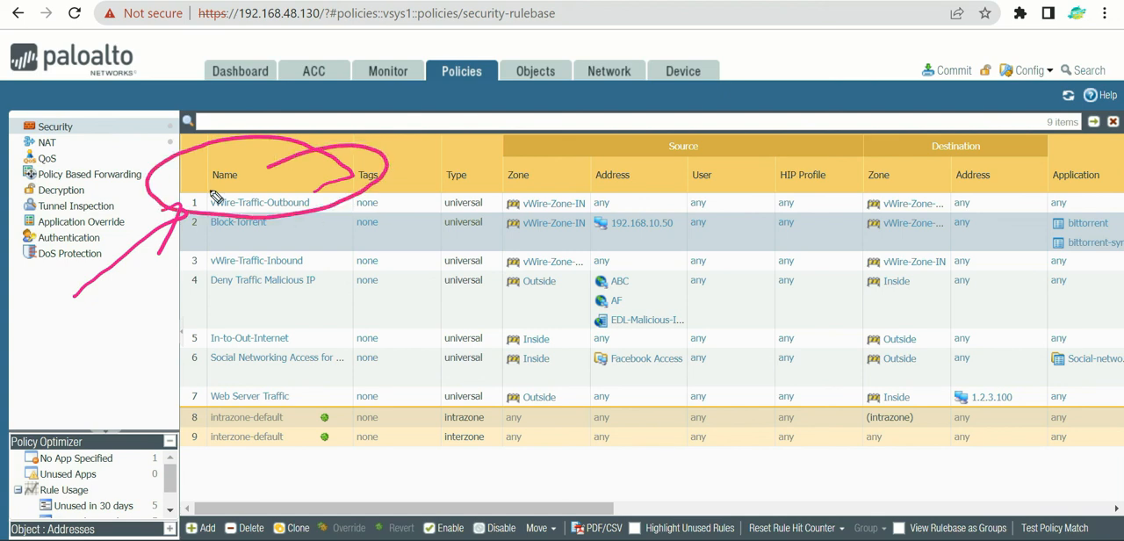
{"action": "mouse_move", "coordinate": [89, 335]}
{"action": "left_mouse_down"}
{"action": "mouse_move", "coordinate": [200, 262]}
{"action": "mouse_move", "coordinate": [186, 288]}
{"action": "left_mouse_up"}
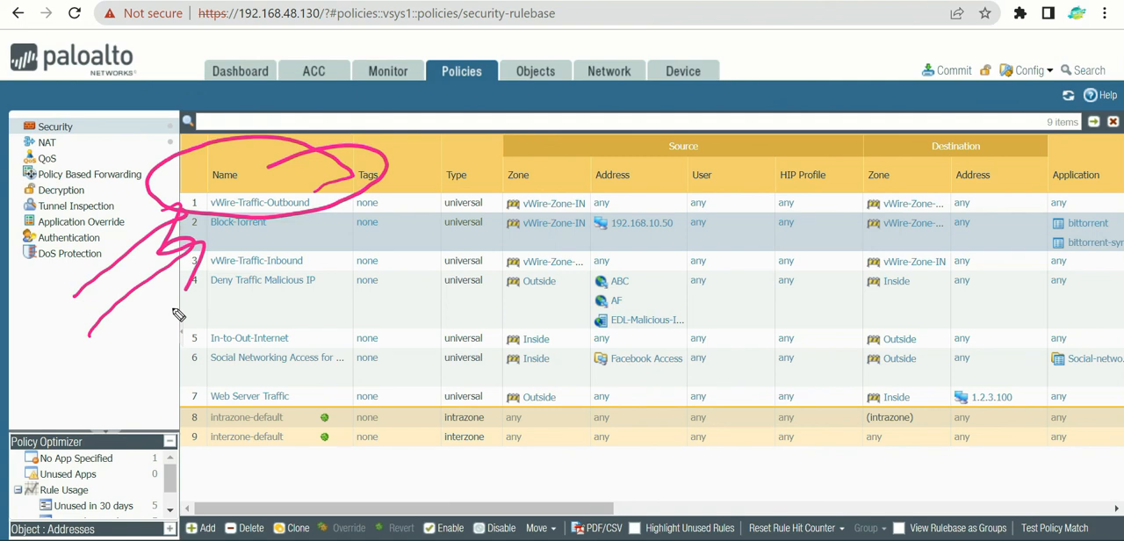
{"action": "key", "text": "e"}
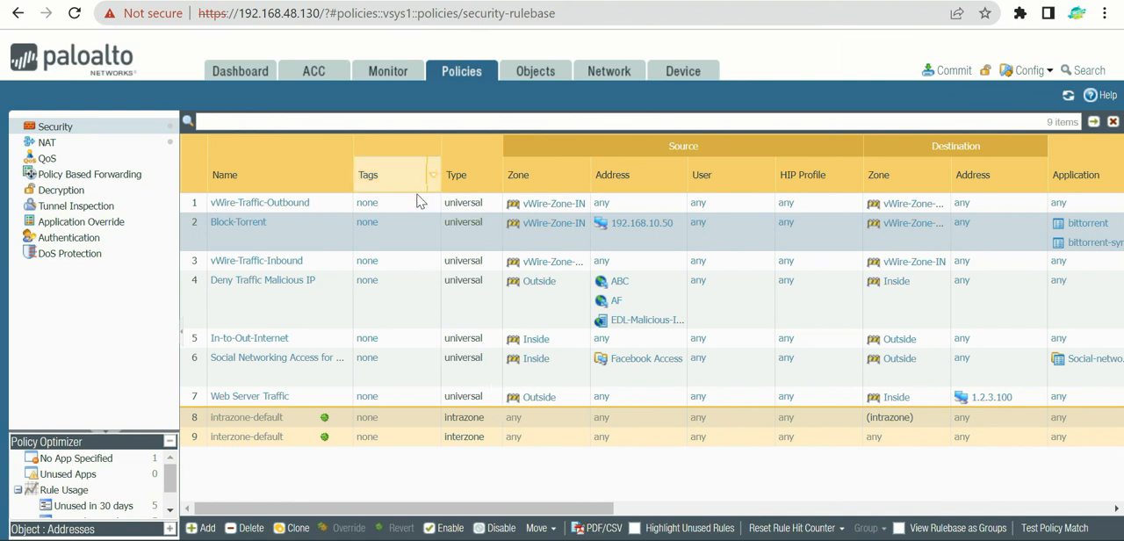
Step: Move the Block-Torrent rule to the top of the security rulebase
{"action": "left_click", "coordinate": [554, 531]}
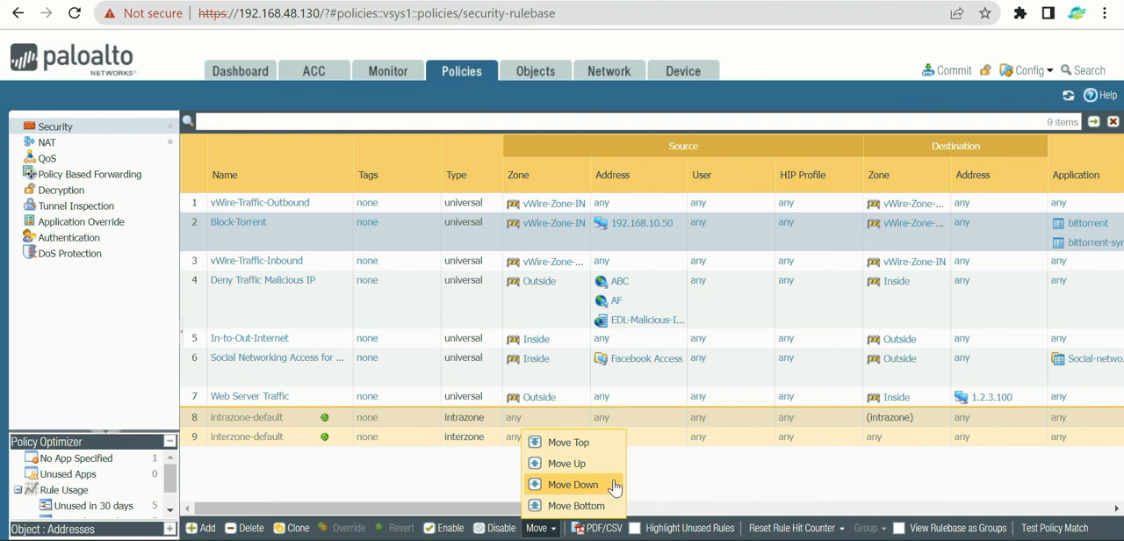
{"action": "left_click", "coordinate": [581, 445]}
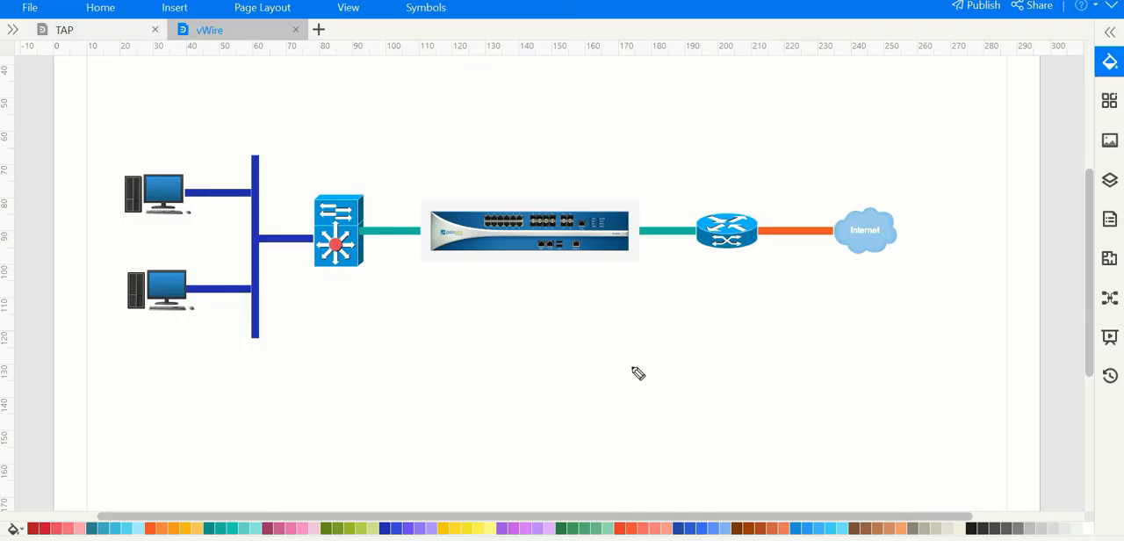
Step: On the vWire network diagram, sketch a tall box between firewall and router, and handwrite Outbound and Inbound with opposite arrows beneath
{"action": "mouse_move", "coordinate": [656, 151]}
{"action": "left_mouse_down"}
{"action": "mouse_move", "coordinate": [670, 292]}
{"action": "mouse_move", "coordinate": [672, 154]}
{"action": "mouse_move", "coordinate": [695, 263]}
{"action": "mouse_move", "coordinate": [677, 304]}
{"action": "mouse_move", "coordinate": [683, 252]}
{"action": "left_mouse_up"}
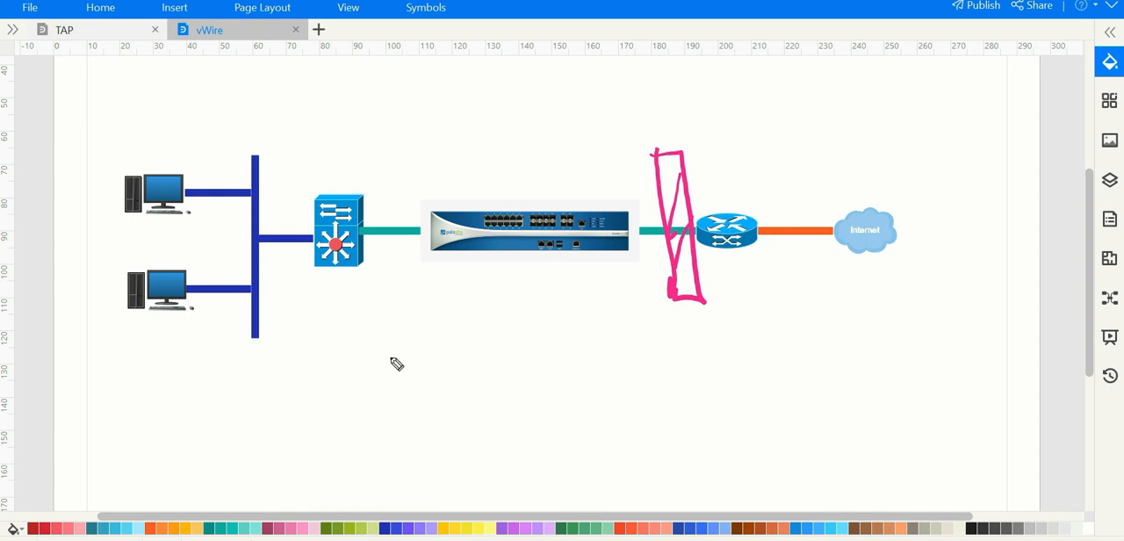
{"action": "mouse_move", "coordinate": [380, 365]}
{"action": "left_mouse_down"}
{"action": "mouse_move", "coordinate": [477, 384]}
{"action": "mouse_move", "coordinate": [439, 406]}
{"action": "left_mouse_up"}
{"action": "mouse_move", "coordinate": [517, 346]}
{"action": "left_mouse_down"}
{"action": "mouse_move", "coordinate": [567, 380]}
{"action": "mouse_move", "coordinate": [600, 367]}
{"action": "mouse_move", "coordinate": [590, 355]}
{"action": "mouse_move", "coordinate": [629, 372]}
{"action": "mouse_move", "coordinate": [671, 332]}
{"action": "mouse_move", "coordinate": [696, 370]}
{"action": "left_mouse_up"}
{"action": "left_click_drag", "start_coordinate": [519, 434], "coordinate": [400, 443]}
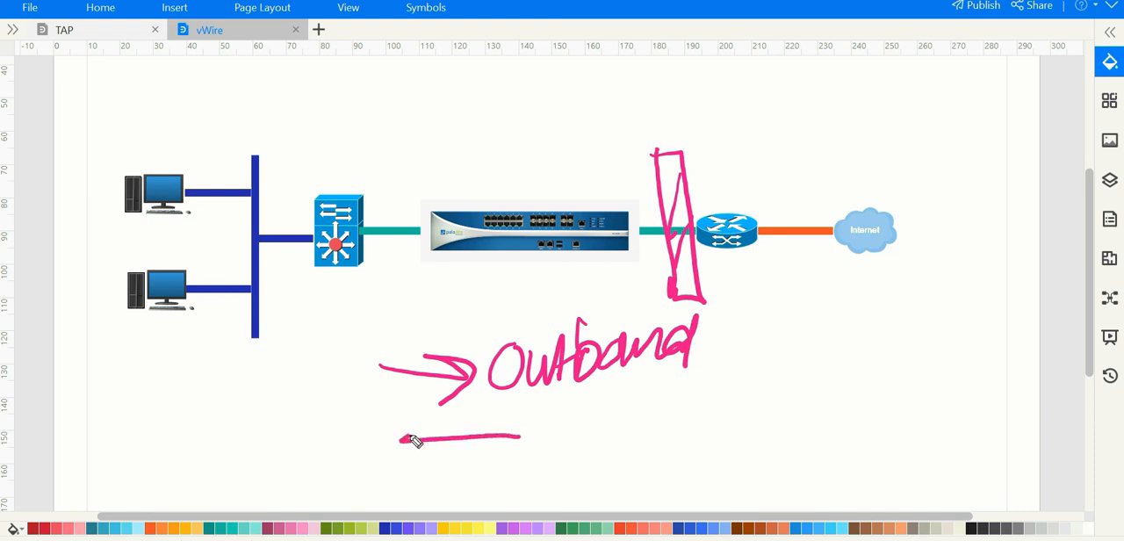
{"action": "left_click_drag", "start_coordinate": [452, 418], "coordinate": [446, 454]}
{"action": "mouse_move", "coordinate": [549, 417]}
{"action": "left_mouse_down"}
{"action": "mouse_move", "coordinate": [551, 457]}
{"action": "mouse_move", "coordinate": [605, 449]}
{"action": "left_mouse_up"}
{"action": "mouse_move", "coordinate": [615, 387]}
{"action": "left_mouse_down"}
{"action": "mouse_move", "coordinate": [640, 427]}
{"action": "mouse_move", "coordinate": [682, 416]}
{"action": "mouse_move", "coordinate": [702, 443]}
{"action": "mouse_move", "coordinate": [716, 433]}
{"action": "left_mouse_up"}
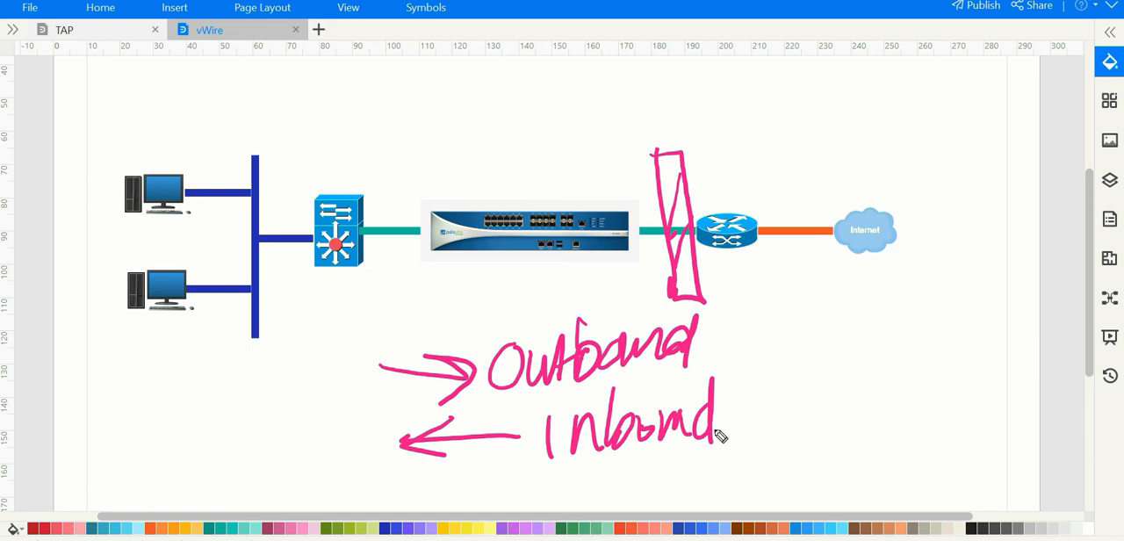
Step: Handwrite Transparent beneath the firewall and draw arrows pointing at the switch, the firewall and the sketched box
{"action": "mouse_move", "coordinate": [306, 430]}
{"action": "left_mouse_down"}
{"action": "mouse_move", "coordinate": [334, 327]}
{"action": "mouse_move", "coordinate": [363, 353]}
{"action": "left_mouse_up"}
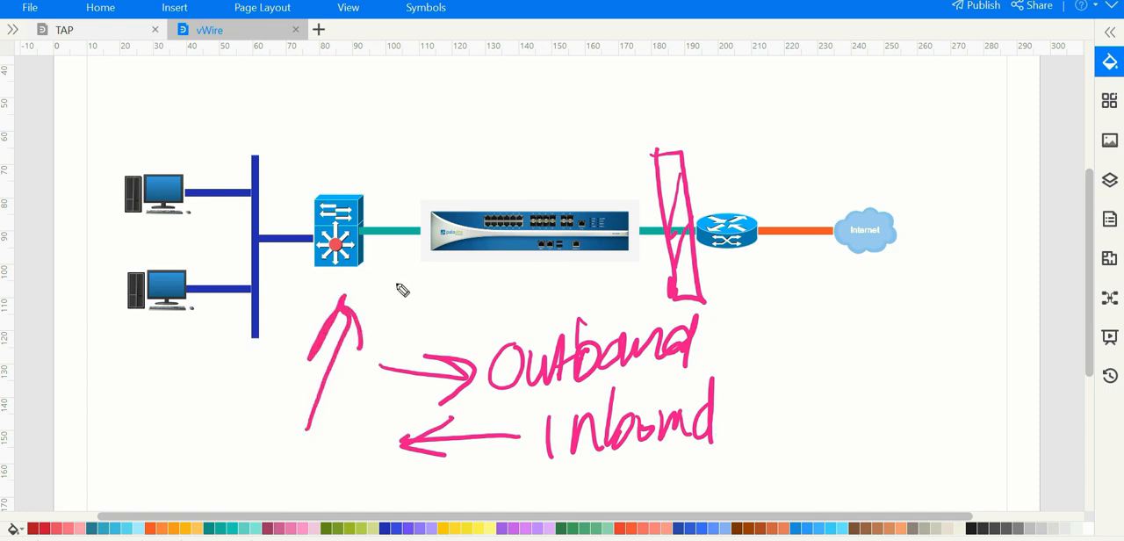
{"action": "mouse_move", "coordinate": [401, 283]}
{"action": "left_mouse_down"}
{"action": "mouse_move", "coordinate": [461, 303]}
{"action": "mouse_move", "coordinate": [646, 268]}
{"action": "mouse_move", "coordinate": [615, 264]}
{"action": "mouse_move", "coordinate": [643, 281]}
{"action": "mouse_move", "coordinate": [683, 222]}
{"action": "mouse_move", "coordinate": [650, 253]}
{"action": "mouse_move", "coordinate": [666, 242]}
{"action": "left_mouse_up"}
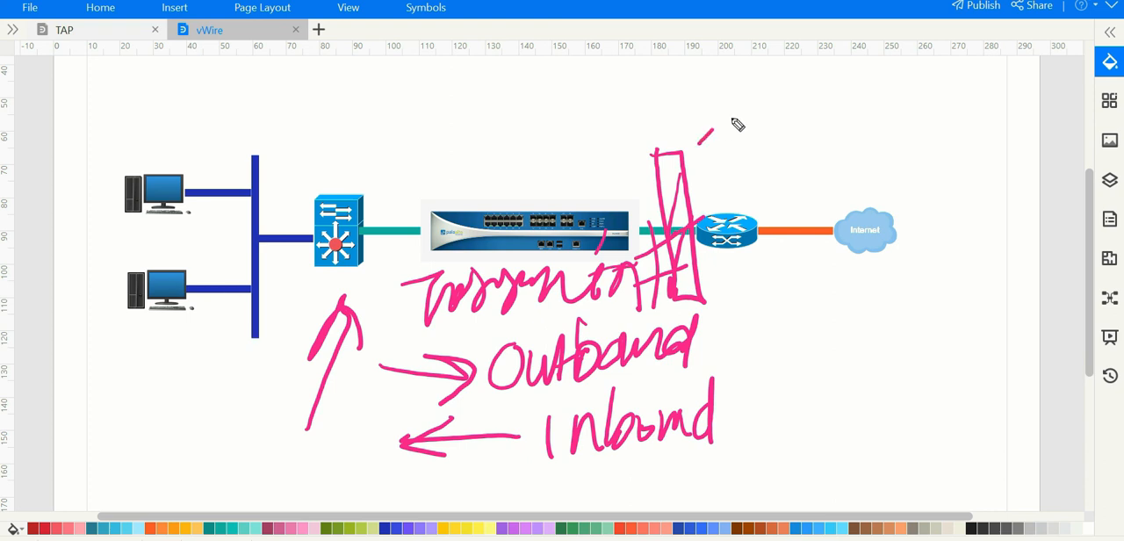
{"action": "left_click_drag", "start_coordinate": [698, 143], "coordinate": [814, 93]}
{"action": "mouse_move", "coordinate": [717, 91]}
{"action": "left_mouse_down"}
{"action": "mouse_move", "coordinate": [701, 146]}
{"action": "mouse_move", "coordinate": [725, 156]}
{"action": "left_mouse_up"}
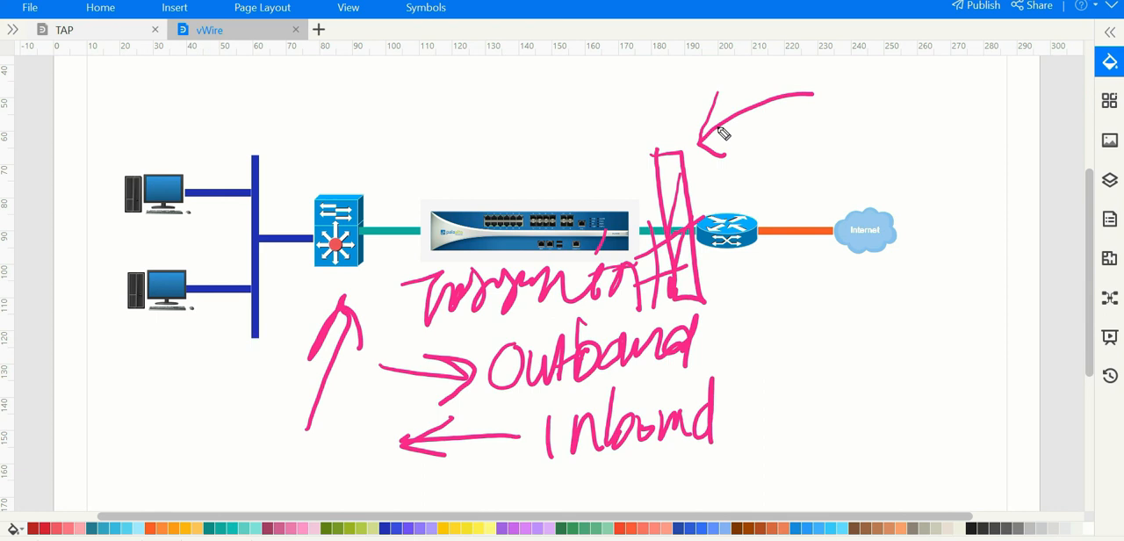
{"action": "left_click_drag", "start_coordinate": [318, 91], "coordinate": [439, 202]}
{"action": "left_click_drag", "start_coordinate": [414, 139], "coordinate": [373, 226]}
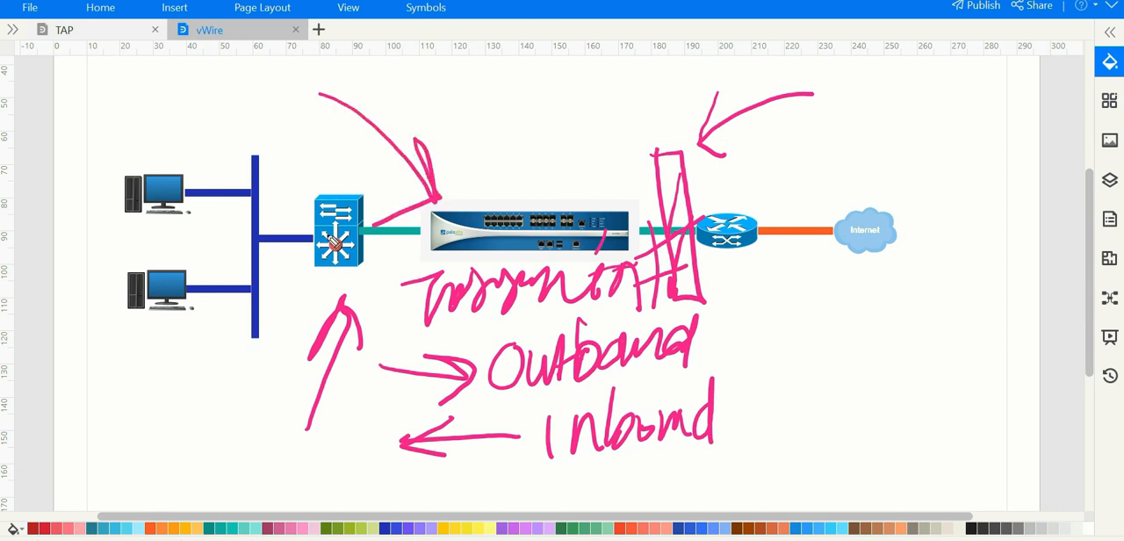